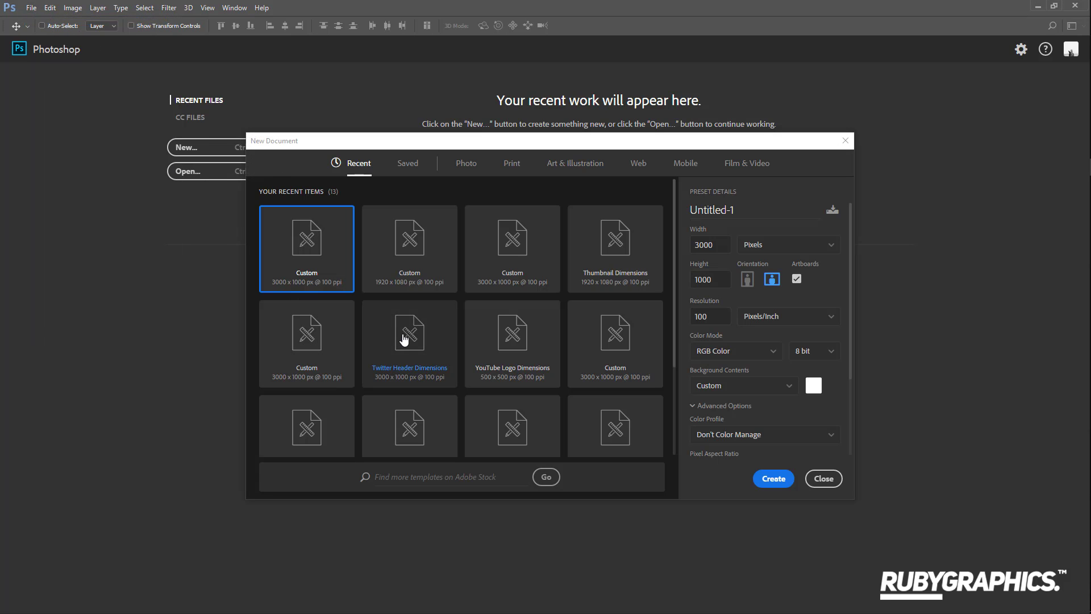
Create a new 3000 x 1000 px document from the Twitter Header Dimensions preset with background color ffffff
left_click(401, 338)
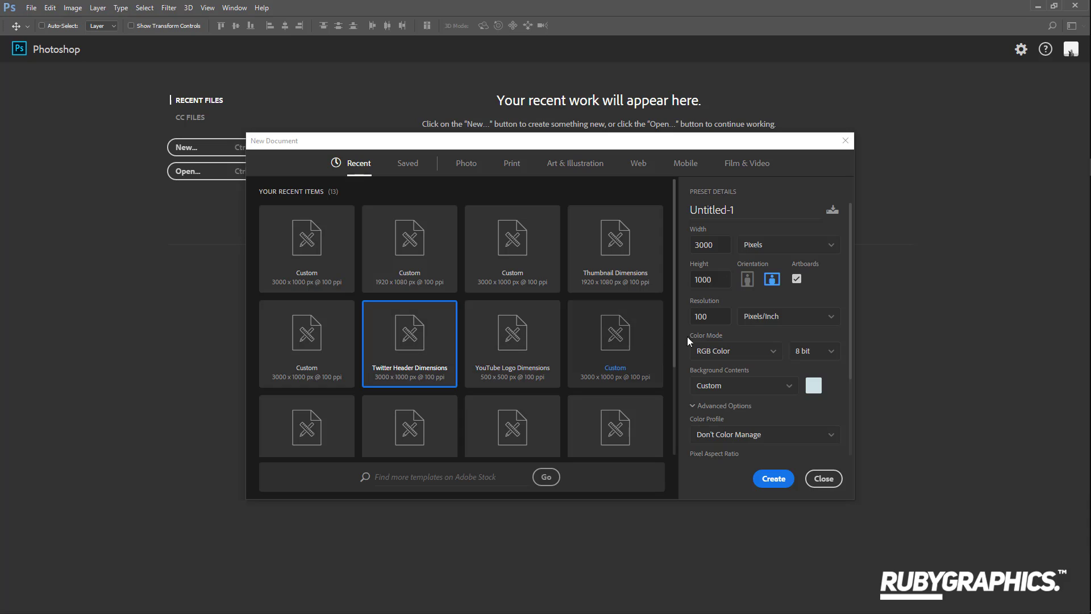
left_click(711, 279)
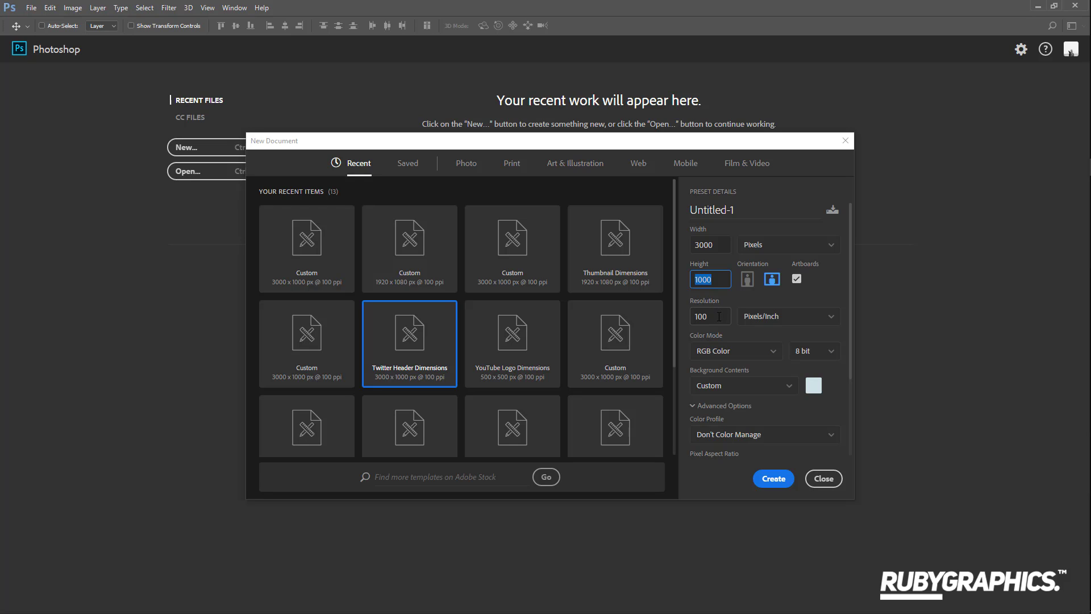
left_click(814, 386)
type("ffffff")
left_click(841, 257)
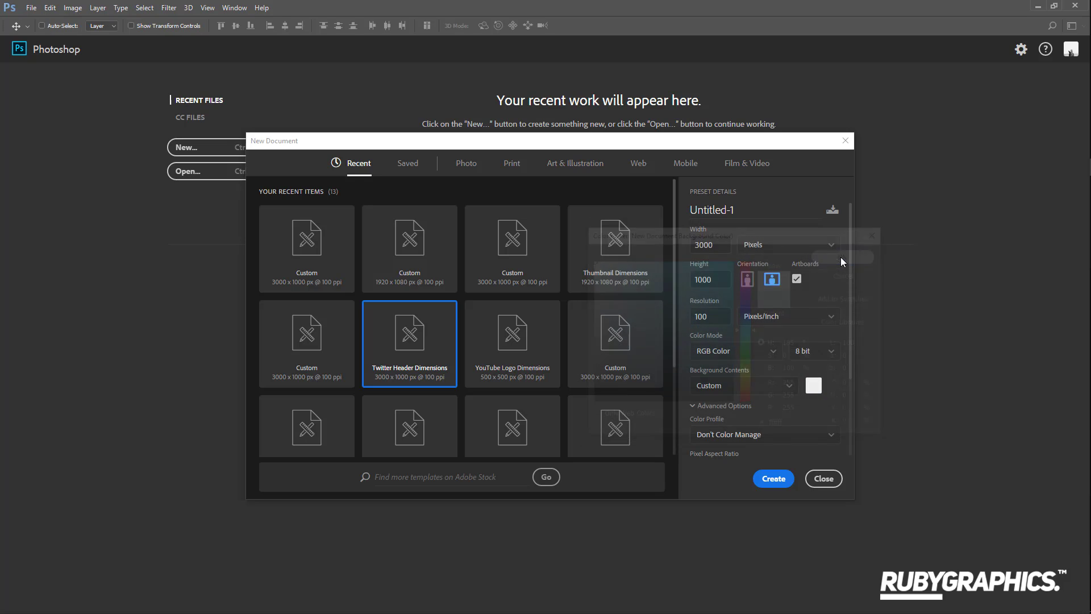
left_click(772, 479)
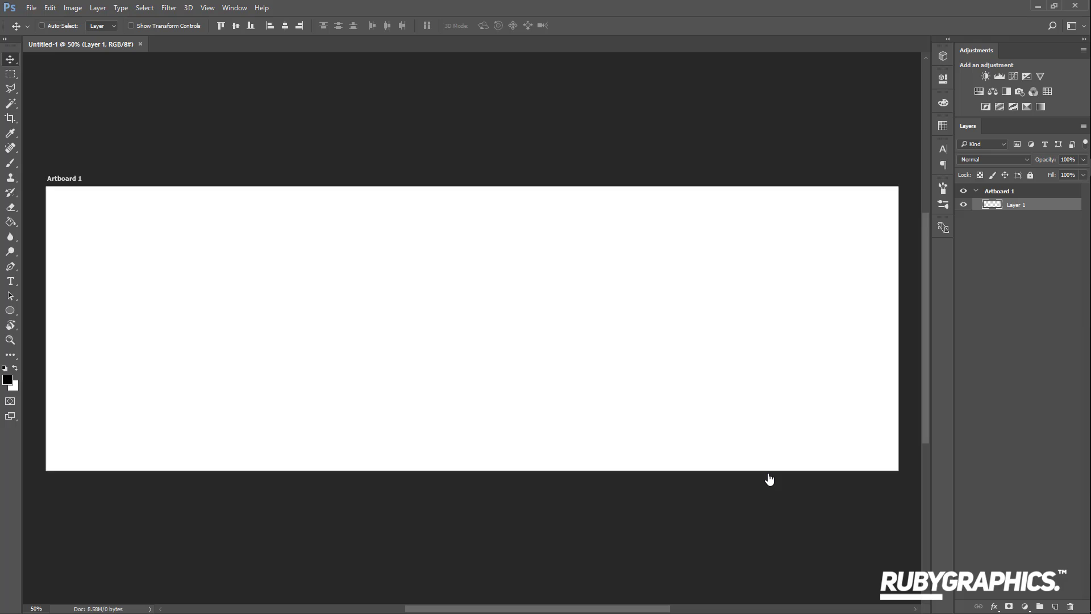
Show the rulers and place one vertical and one horizontal guide crossing near the artboard's center
left_click(209, 9)
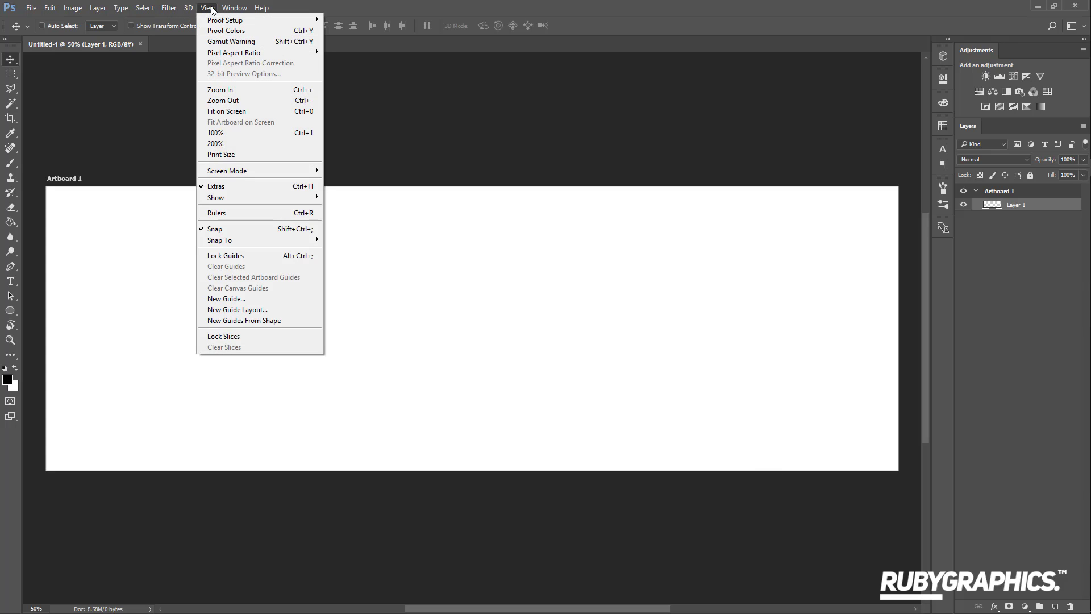
left_click(218, 214)
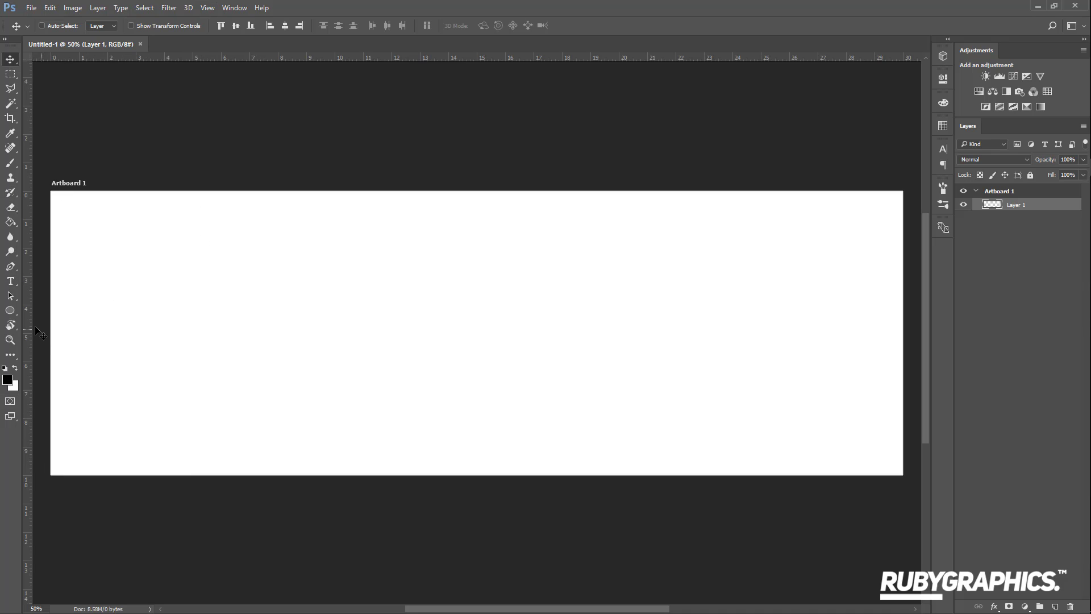
left_click_drag(27, 330, 487, 348)
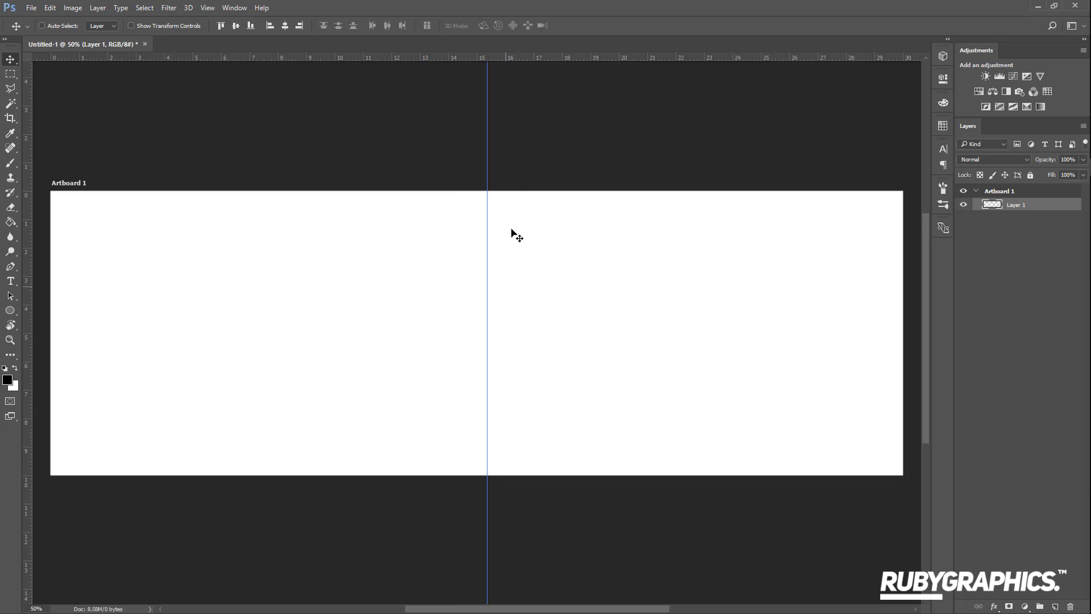
left_click_drag(522, 61, 518, 342)
left_click_drag(28, 192, 9, 206)
left_click_drag(347, 61, 398, 42)
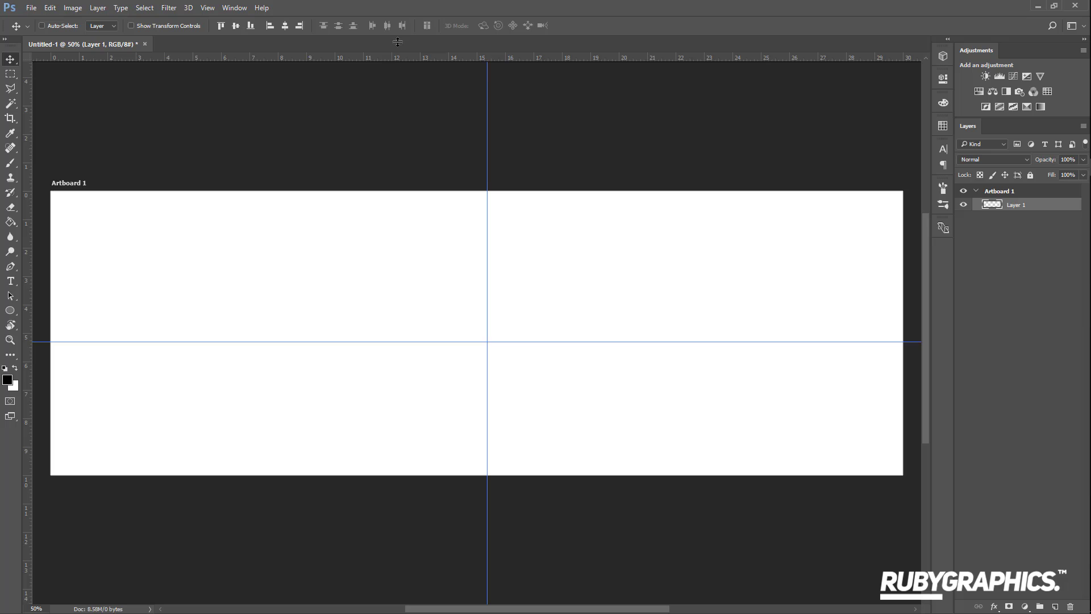
Delete Layer 1 and add a new empty layer in its place
key("Delete")
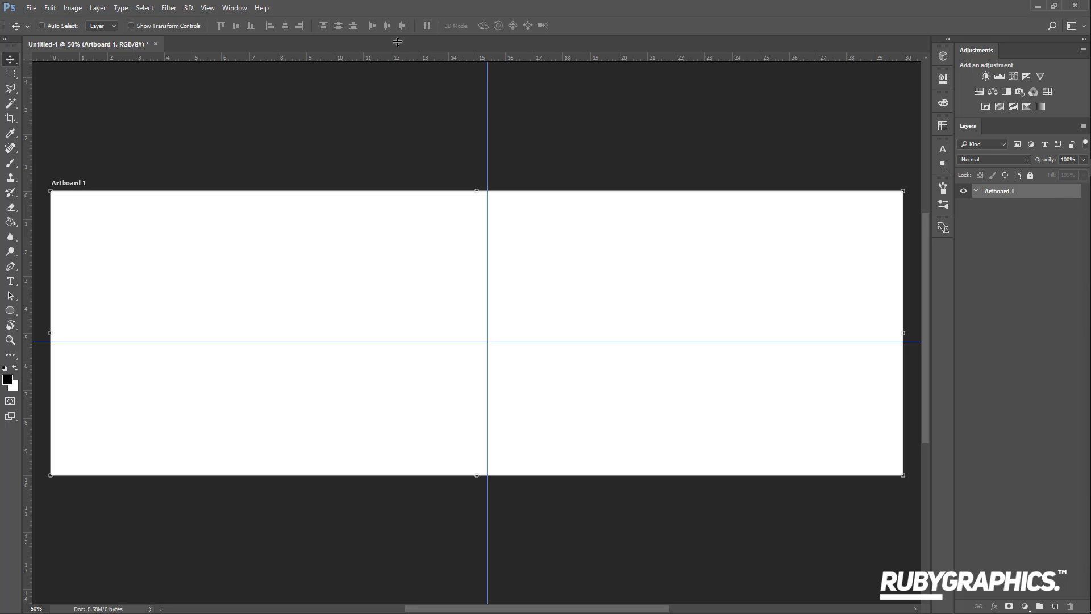
left_click(99, 8)
mouse_move(207, 25)
left_click(249, 20)
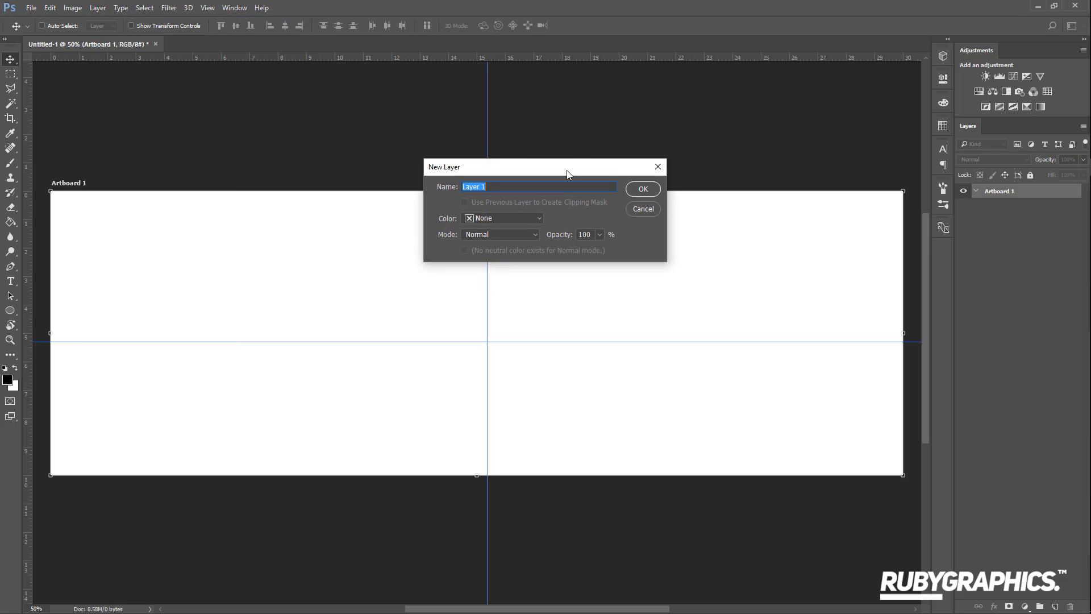
left_click(638, 208)
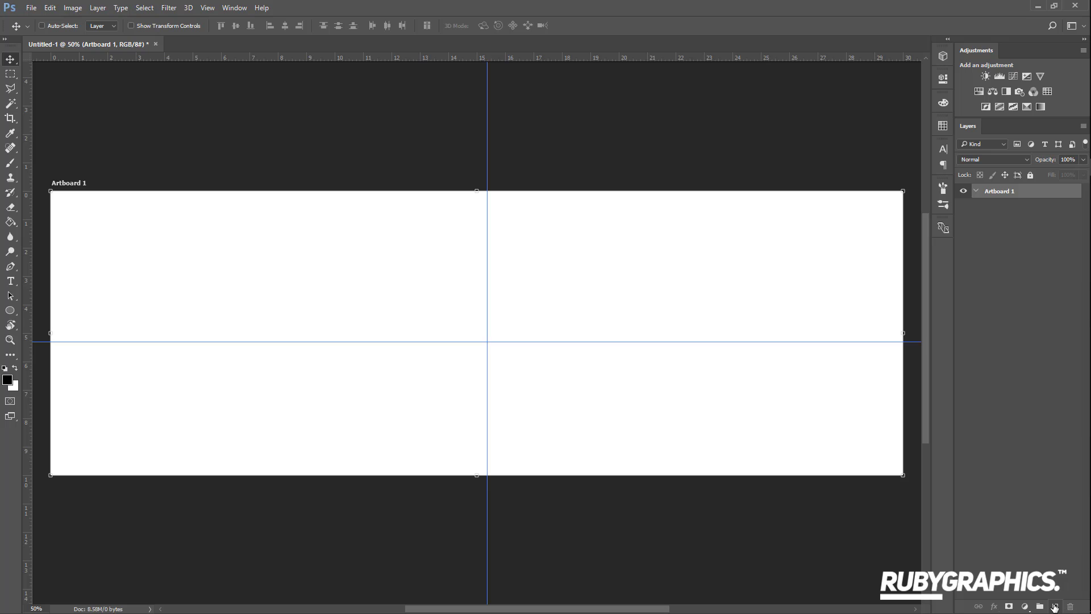
left_click(1054, 607)
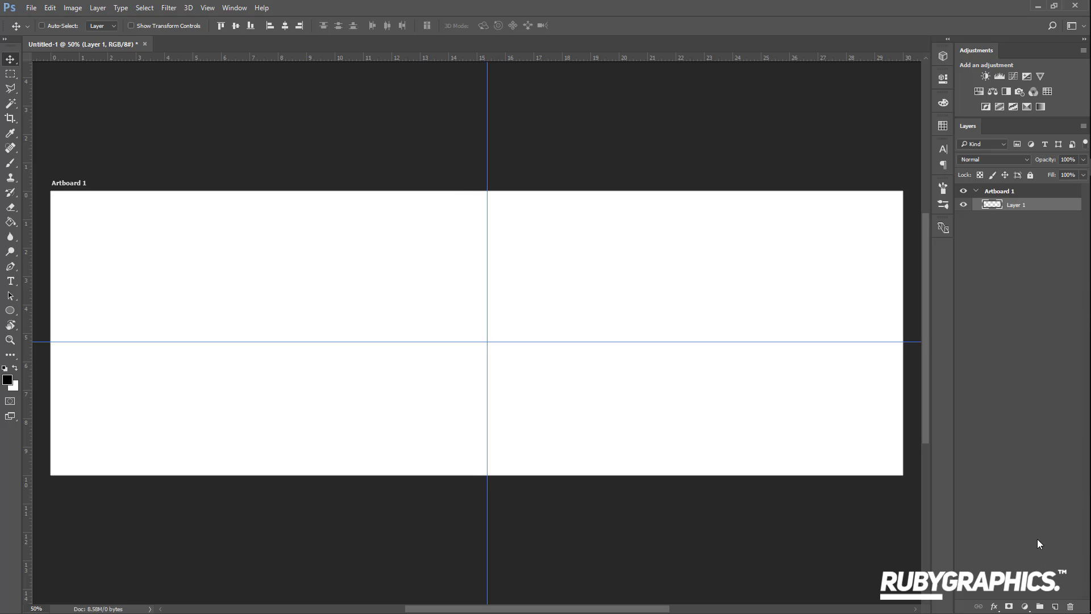
Rename the empty layer in the artboard to Circle
double_click(1017, 205)
type("Circle")
key("Return")
Set up the Ellipse Tool in Shape mode with a black 000000 fill and no stroke
left_click(10, 312)
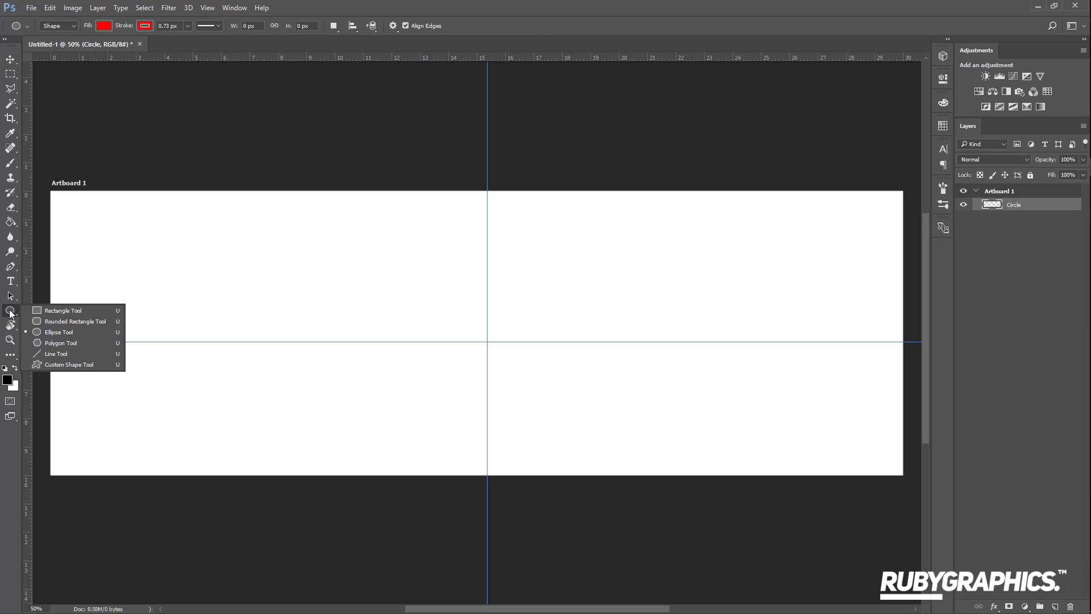
left_click(52, 334)
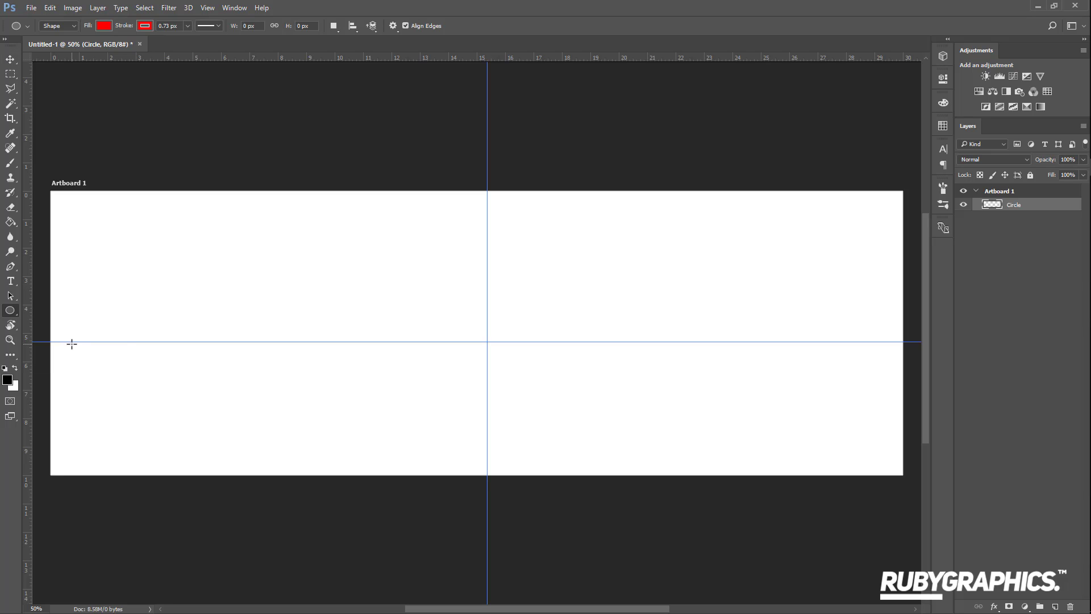
left_click(104, 26)
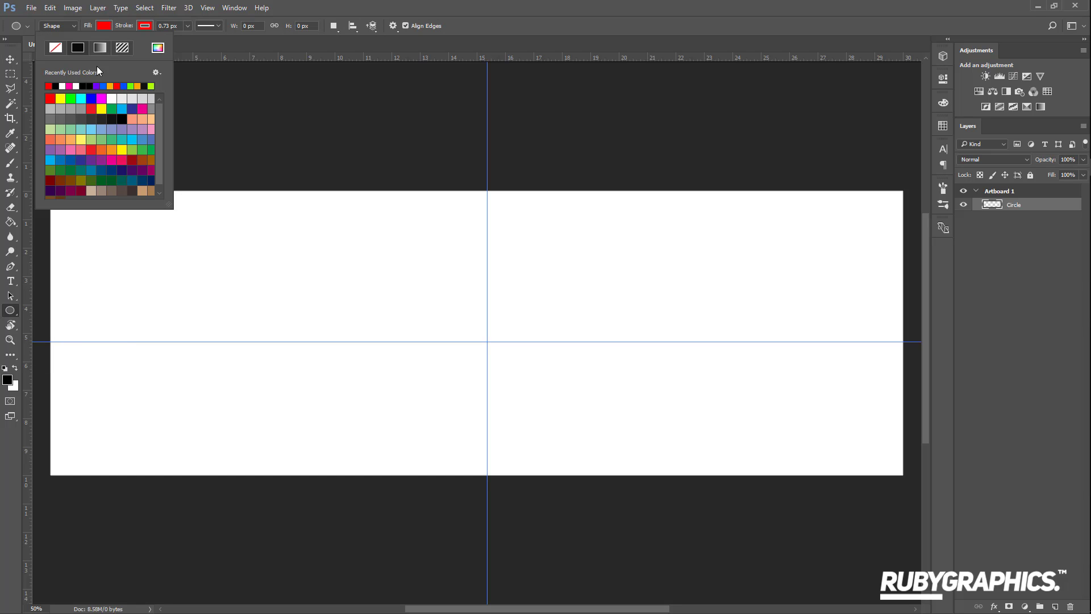
left_click(162, 43)
left_click_drag(638, 318, 514, 458)
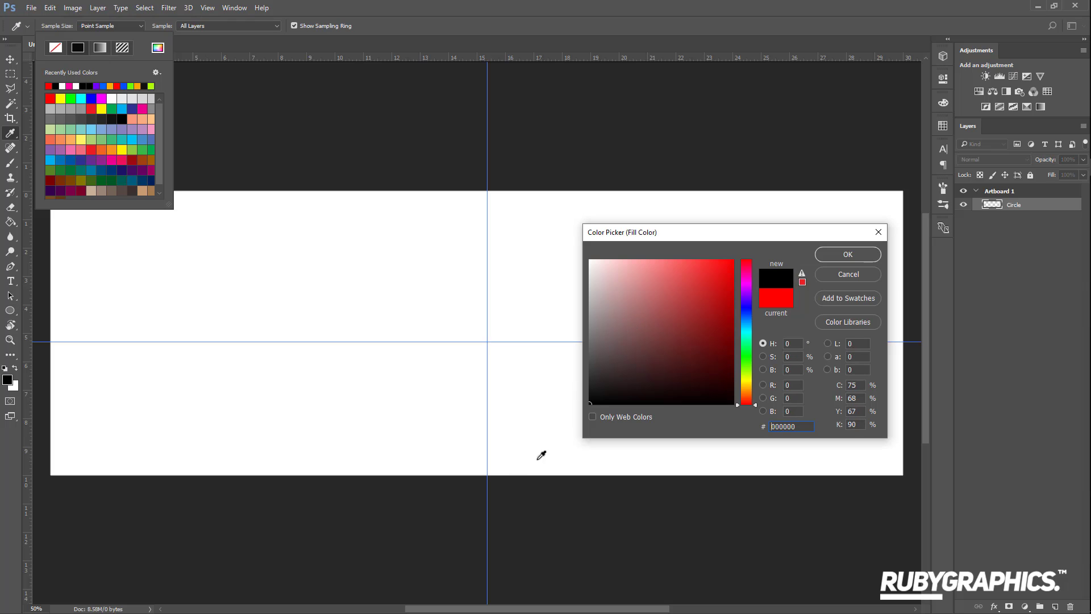
left_click(829, 255)
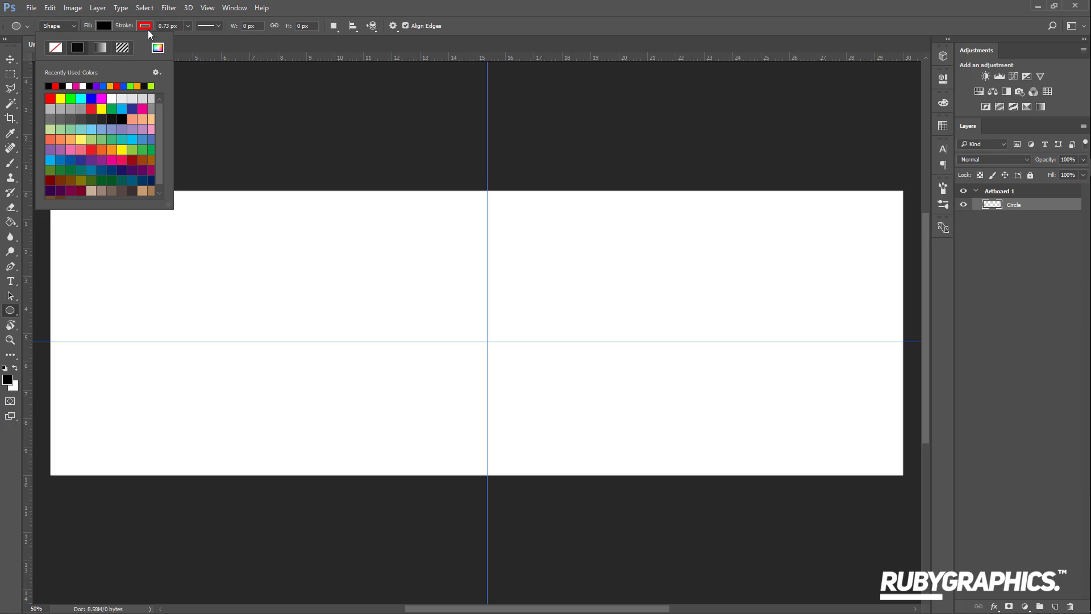
left_click(146, 28)
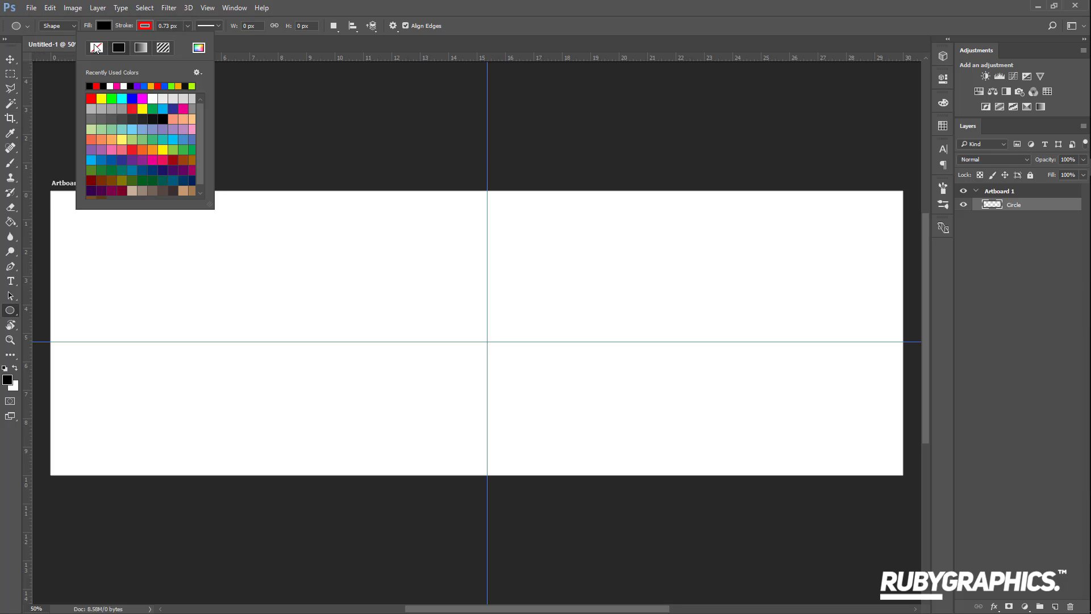
left_click(95, 48)
Draw a black circle about 440 x 440 px and center it on the intersection of the two guides
left_click(11, 311)
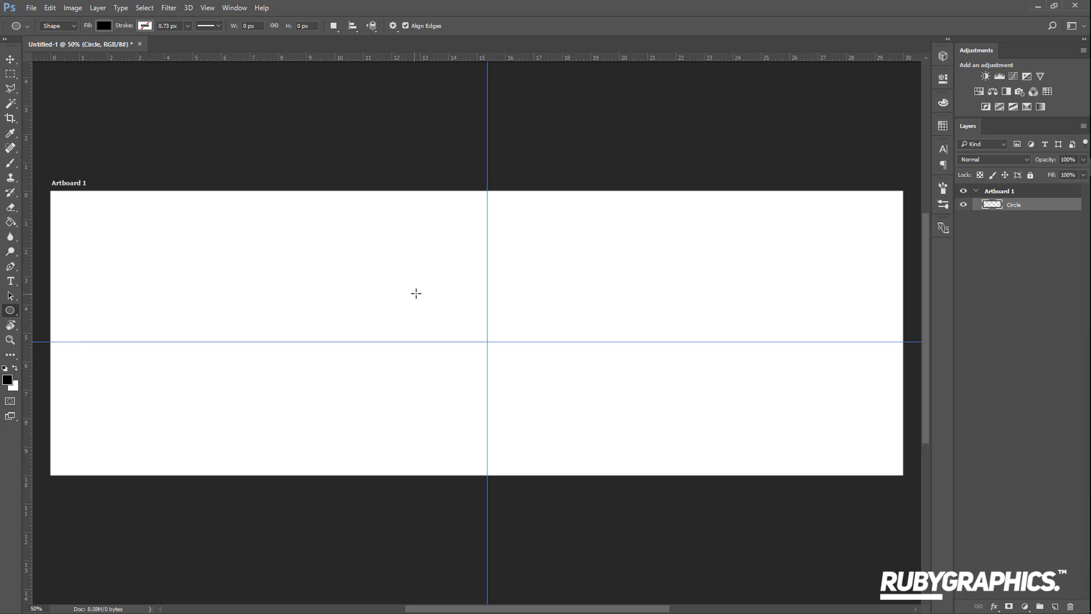
left_click_drag(434, 291, 498, 353)
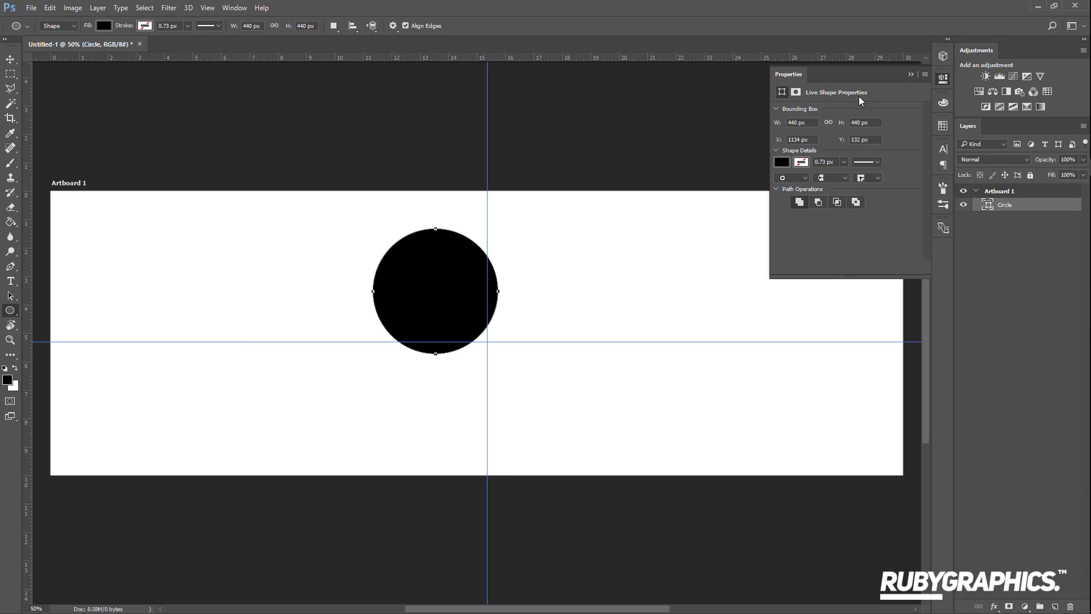
left_click(911, 74)
left_click(10, 59)
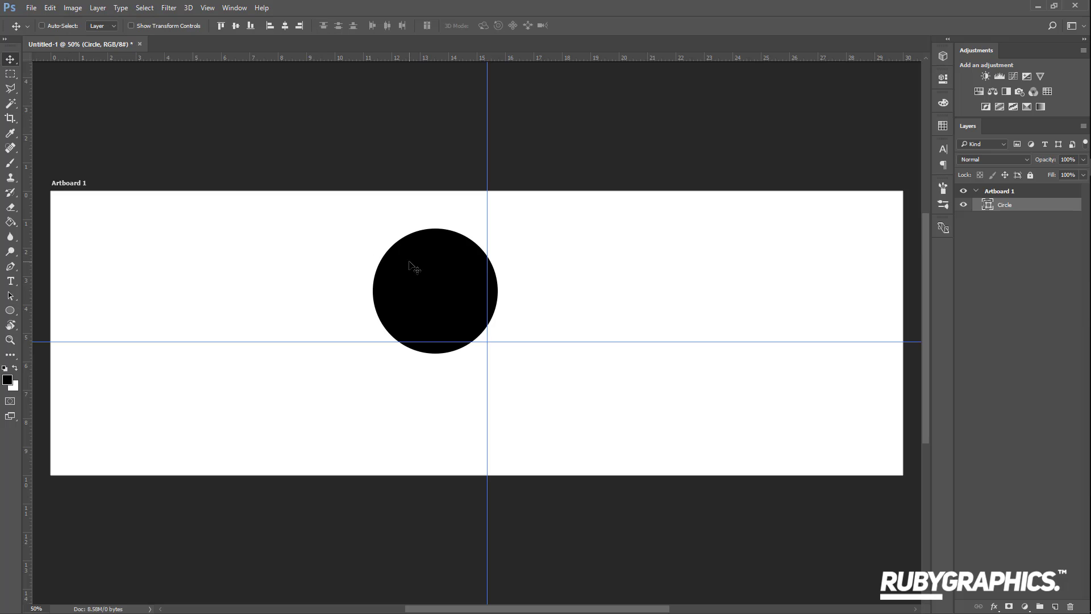
left_click_drag(419, 268, 527, 322)
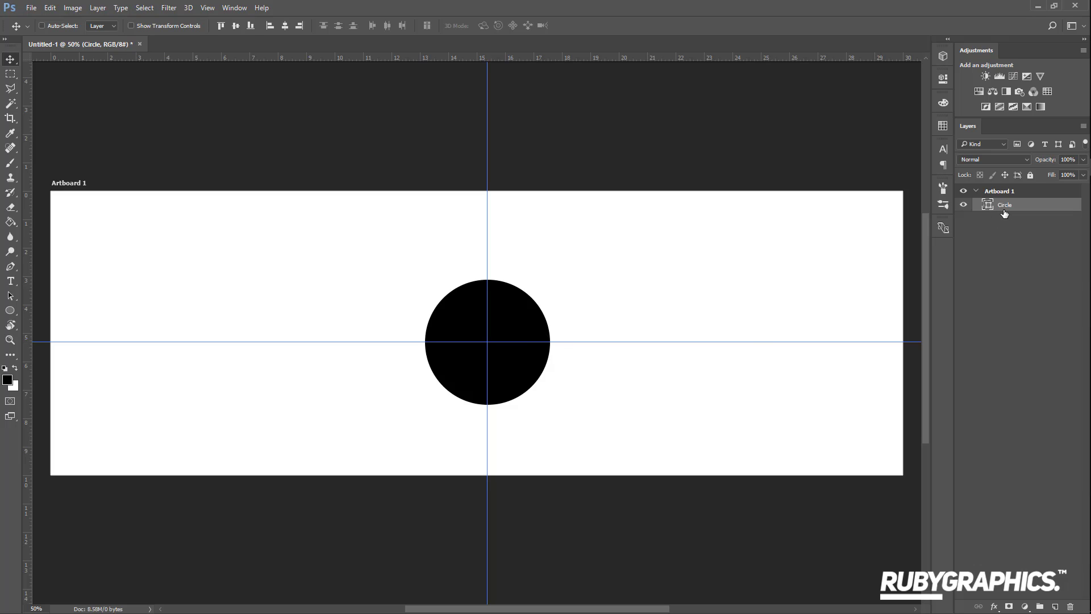
Add three empty layers above Circle and name them, from lowest to highest, Pink, Purple and Blue
left_click(1055, 606)
left_click(1055, 606)
left_click(1056, 607)
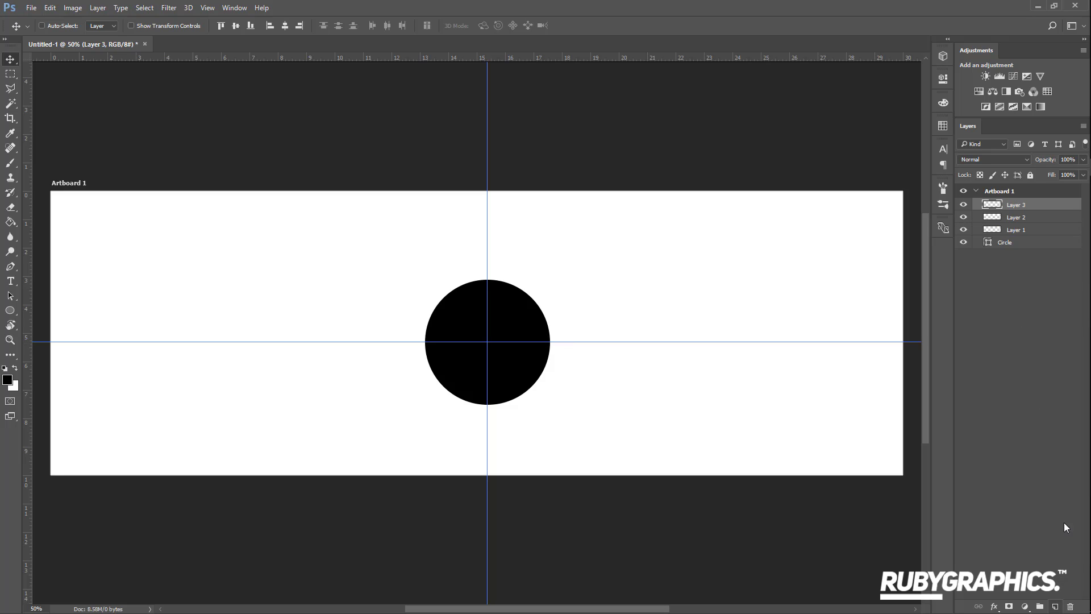
double_click(1022, 229)
type("Pic")
type("k")
double_click(1020, 217)
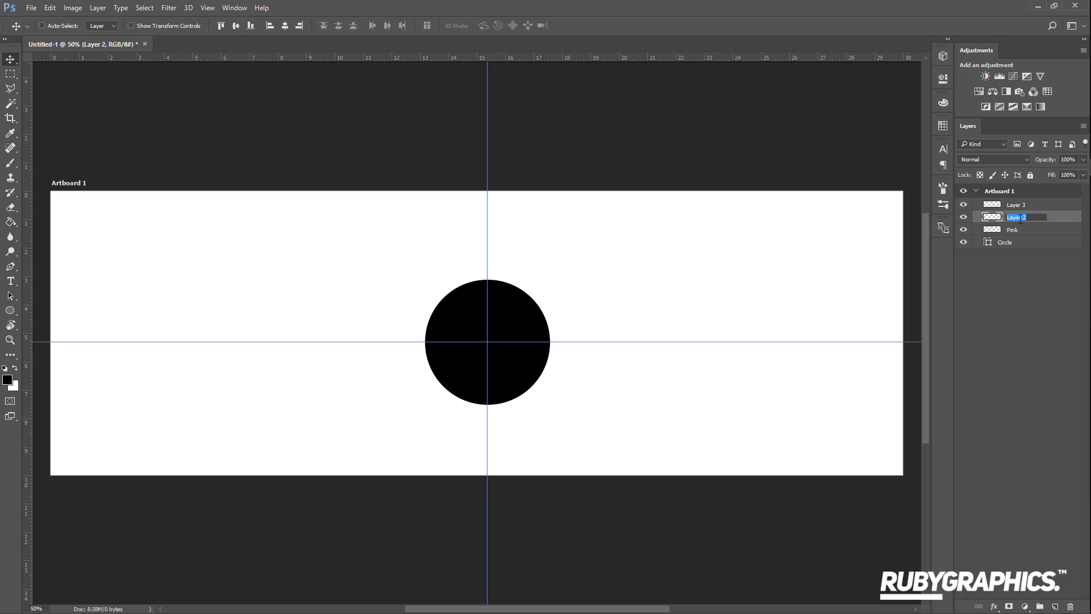
type("Purple")
double_click(1020, 206)
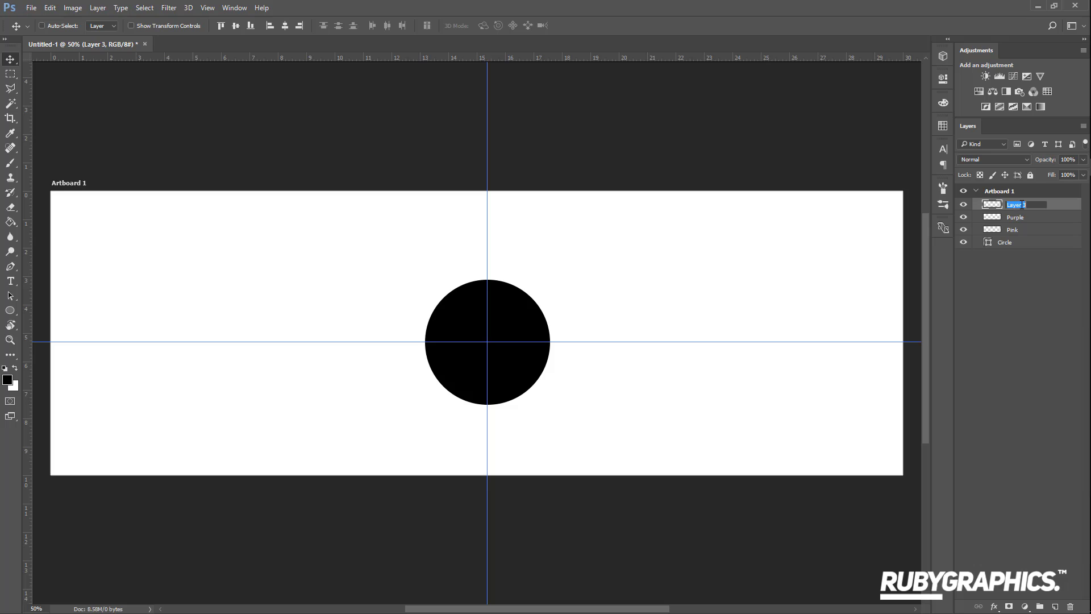
key("BackSpace")
Activate the Brush Tool with a soft round 150 px tip at 100% opacity
right_click(9, 166)
left_click(65, 164)
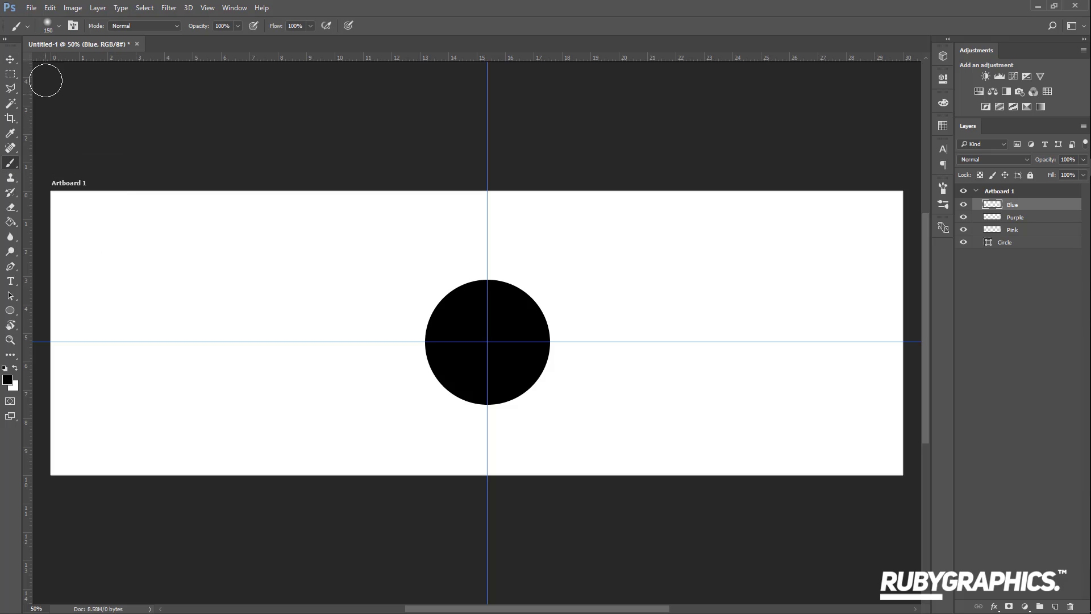
left_click(49, 25)
left_click(24, 135)
left_click(191, 27)
Set the foreground color to pink ff009c for the Brush Tool
left_click(6, 380)
mouse_move(614, 270)
left_mouse_down()
mouse_move(693, 363)
mouse_move(717, 269)
mouse_move(654, 318)
left_mouse_up()
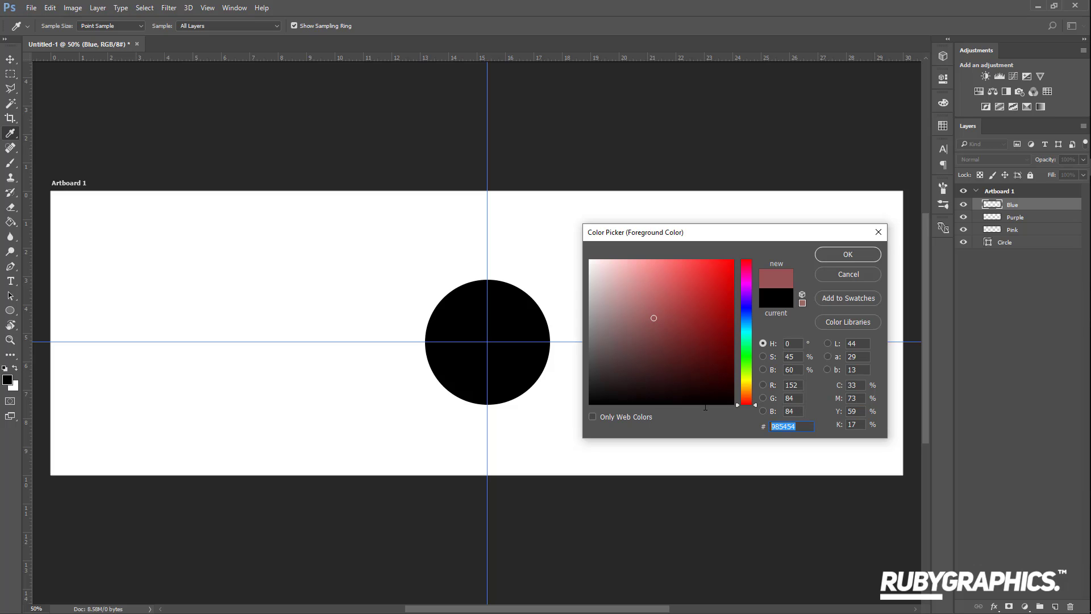
type("ff0")
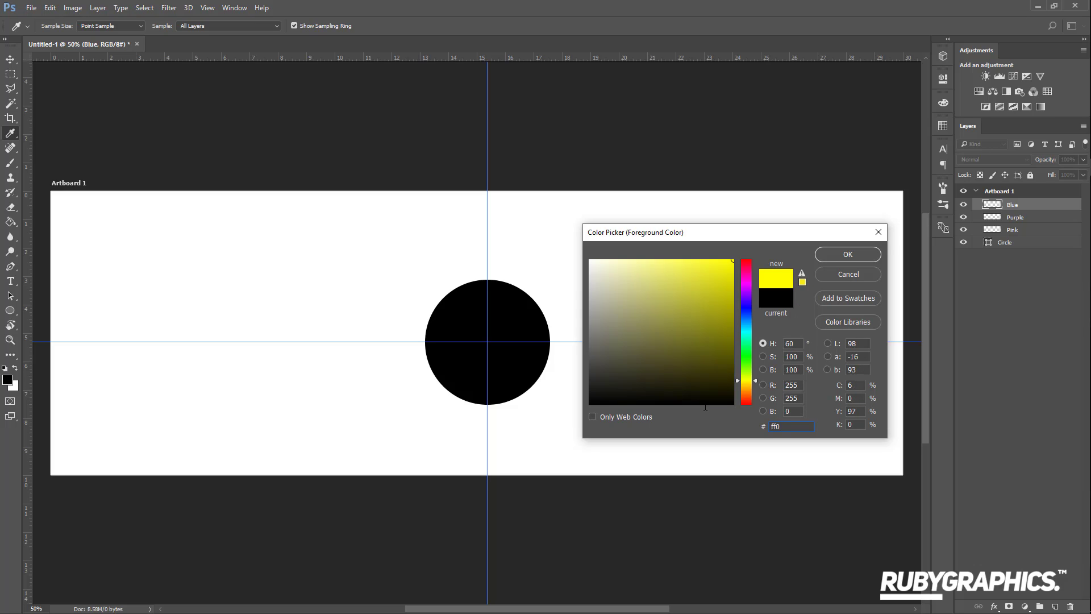
type("09c")
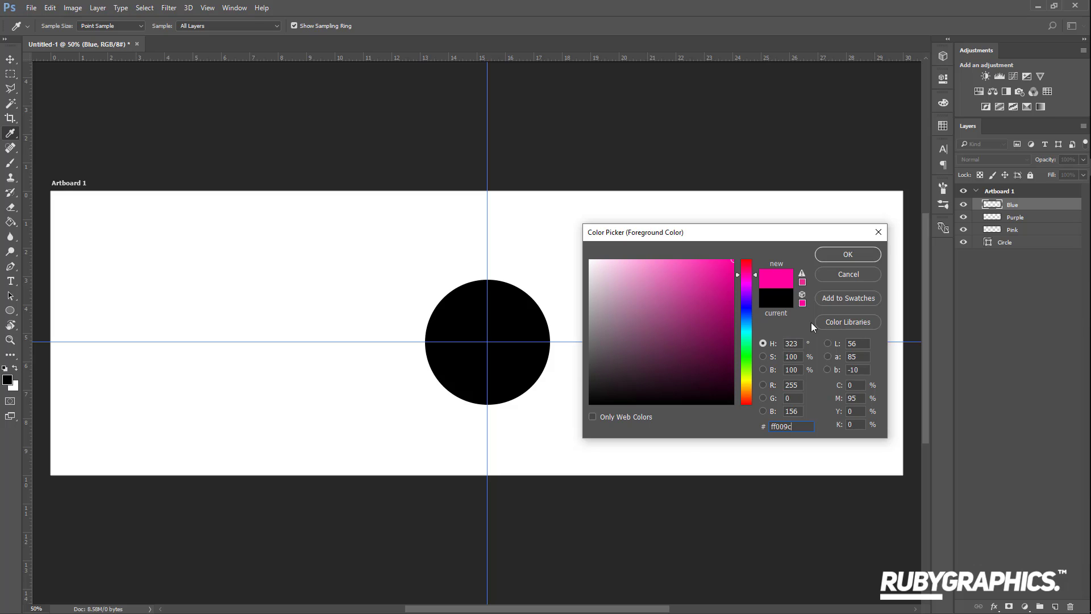
left_click(838, 256)
key("b")
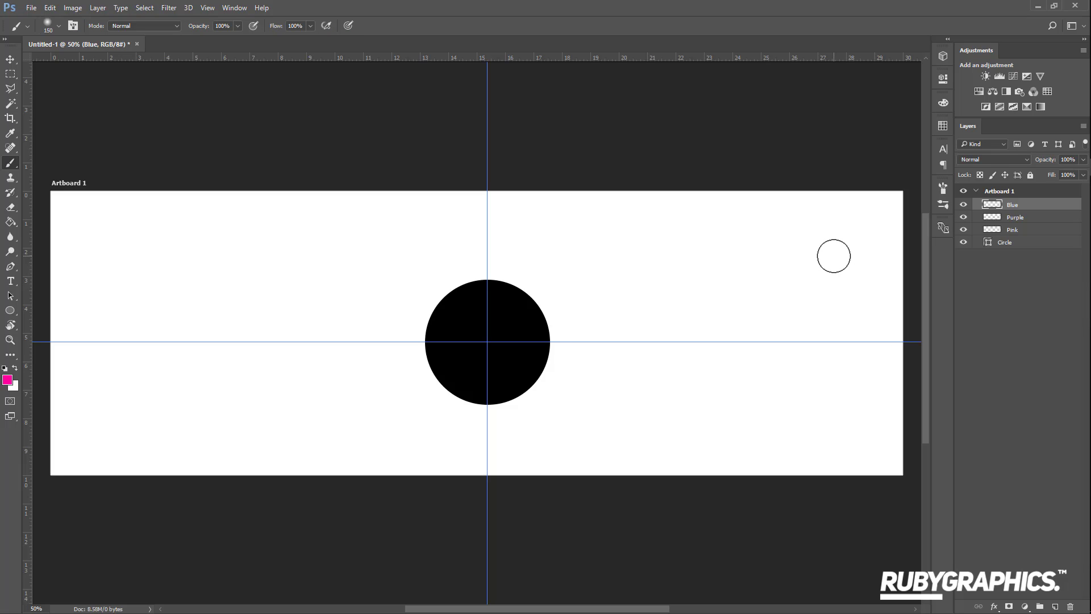
On the Pink layer, paint soft pink strokes around the circle's upper-left and lower-right edges with a 175 px brush
left_click(1012, 230)
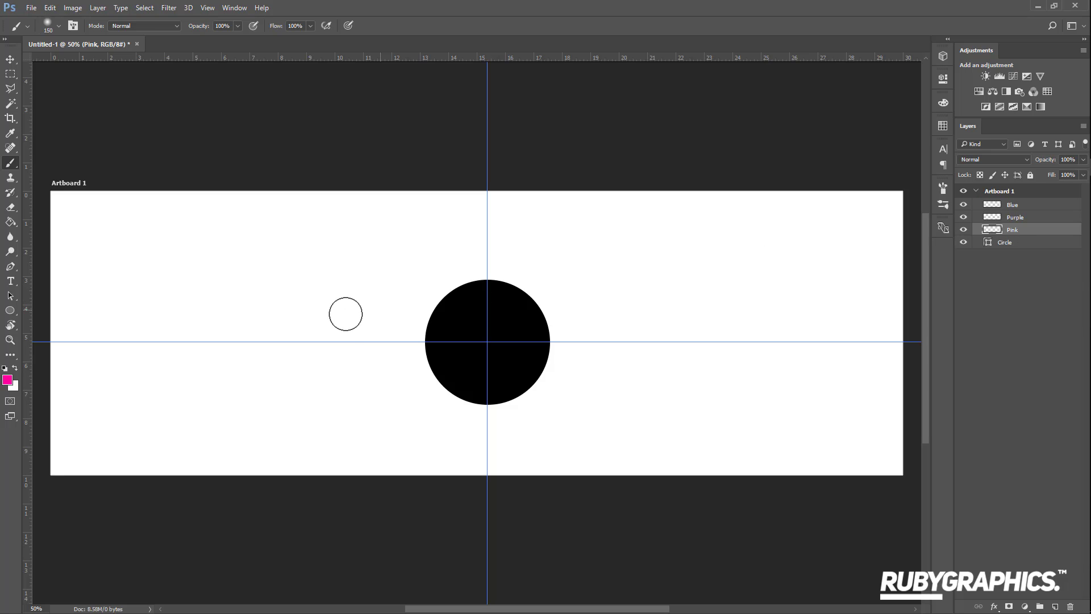
key("bracketright")
mouse_move(407, 335)
left_mouse_down()
mouse_move(437, 292)
mouse_move(502, 258)
left_mouse_up()
mouse_move(476, 424)
left_mouse_down()
mouse_move(508, 418)
mouse_move(576, 368)
mouse_move(488, 428)
left_mouse_up()
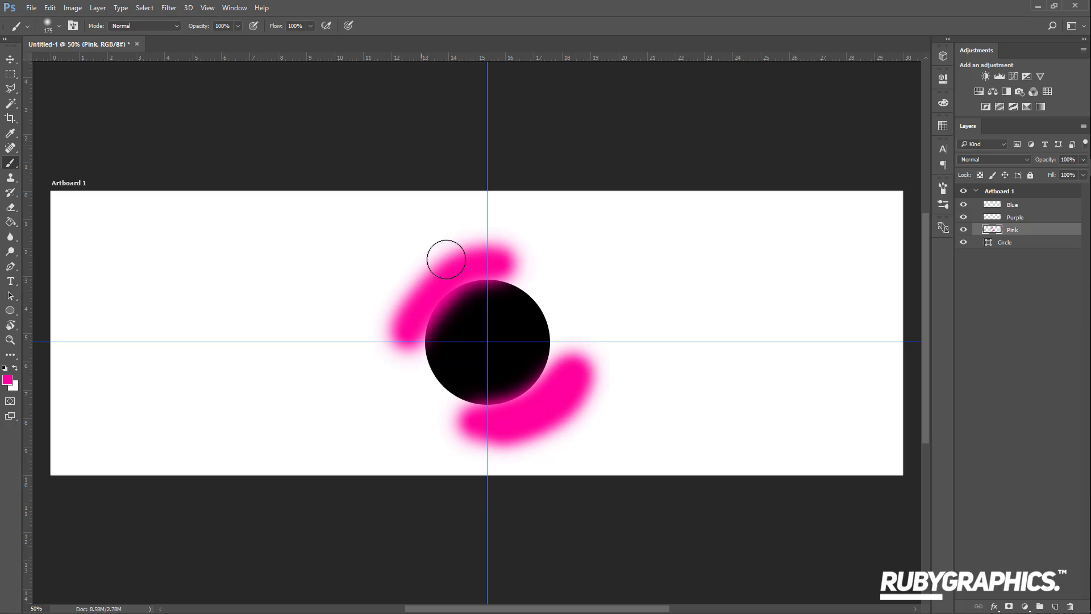
mouse_move(487, 250)
left_mouse_down()
mouse_move(437, 271)
mouse_move(390, 316)
left_mouse_up()
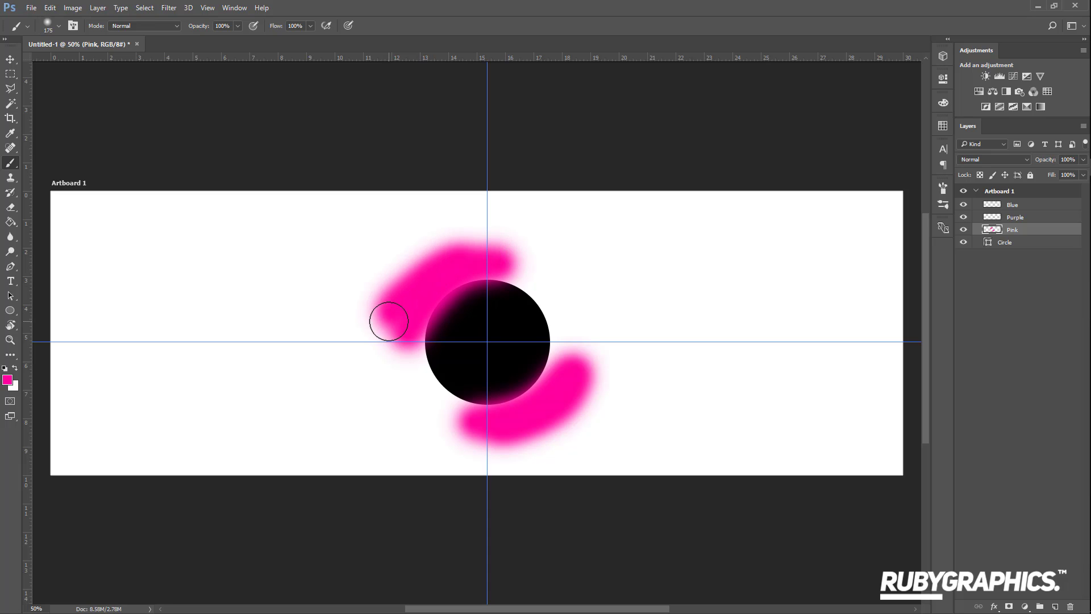
Clip the Pink layer to the Circle layer with a clipping mask and hide the guides
right_click(1027, 230)
left_click(940, 302)
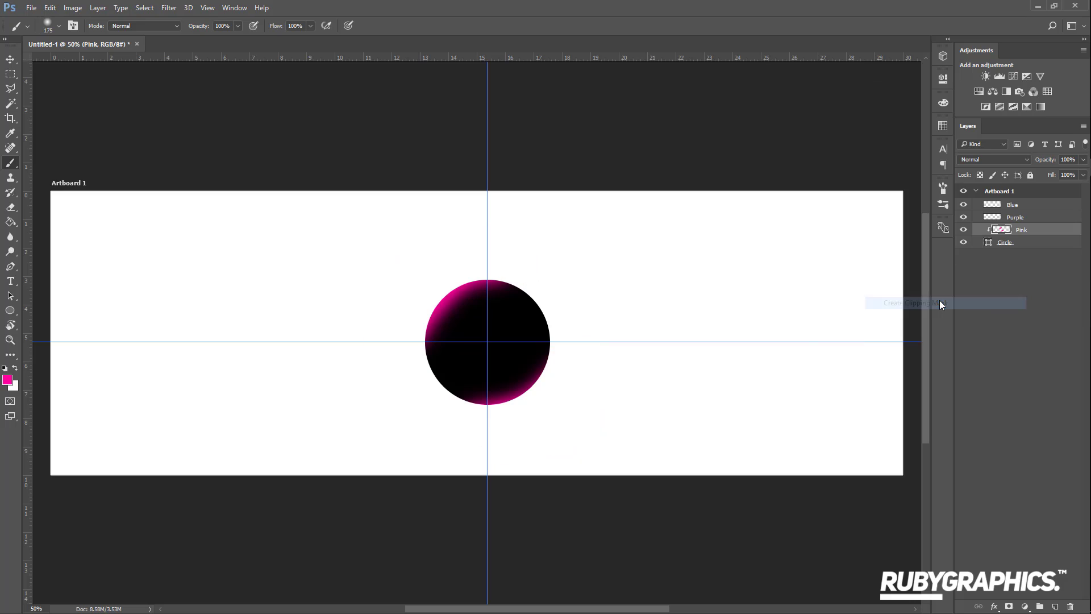
key("ctrl+semicolon")
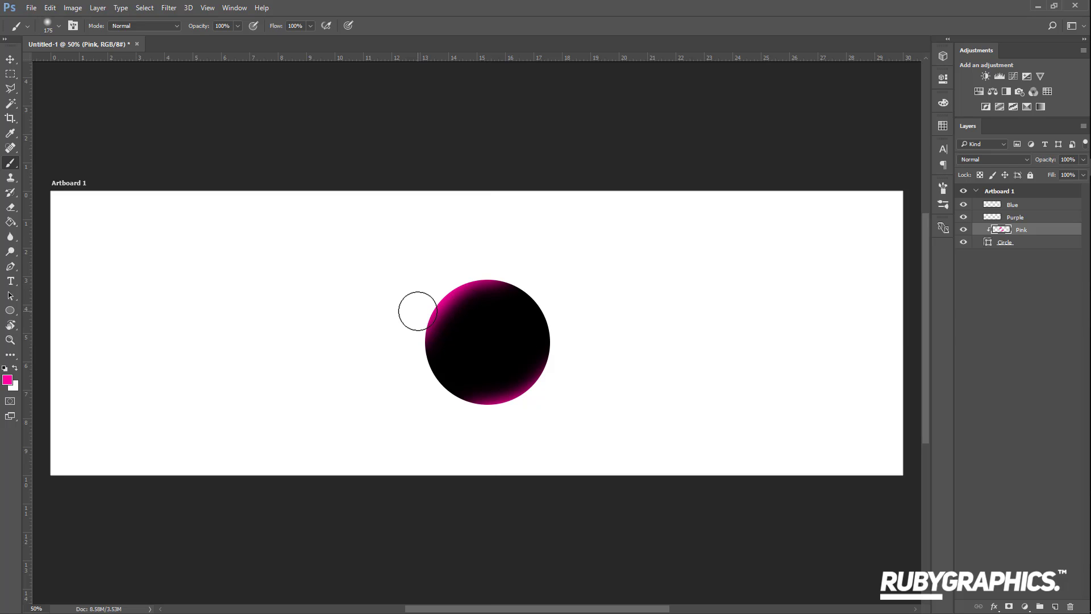
Set the foreground color to purple a600ff
left_click(8, 380)
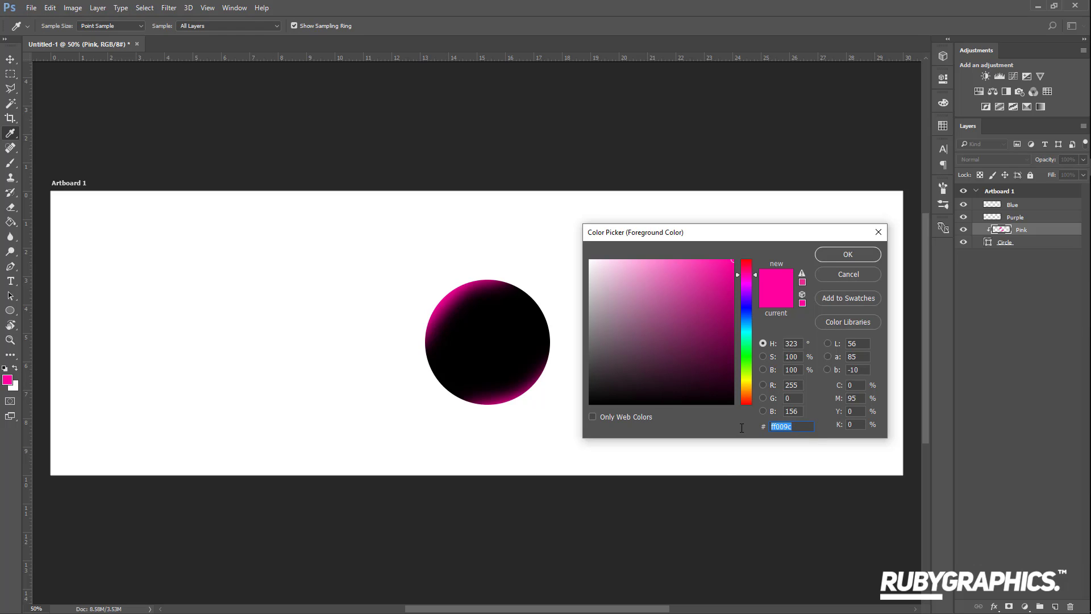
type("a6")
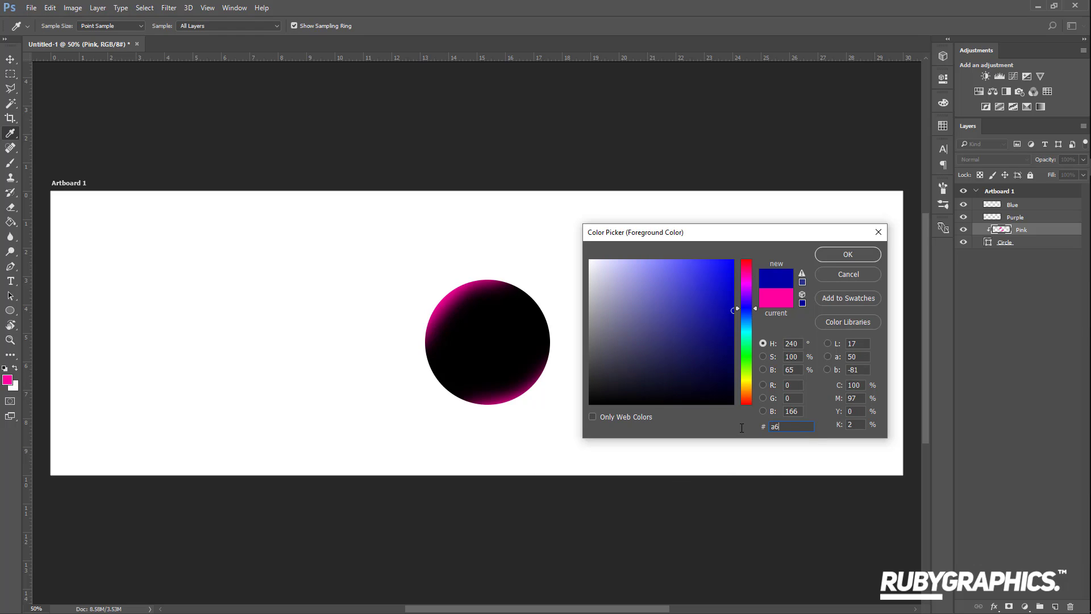
type("00ff")
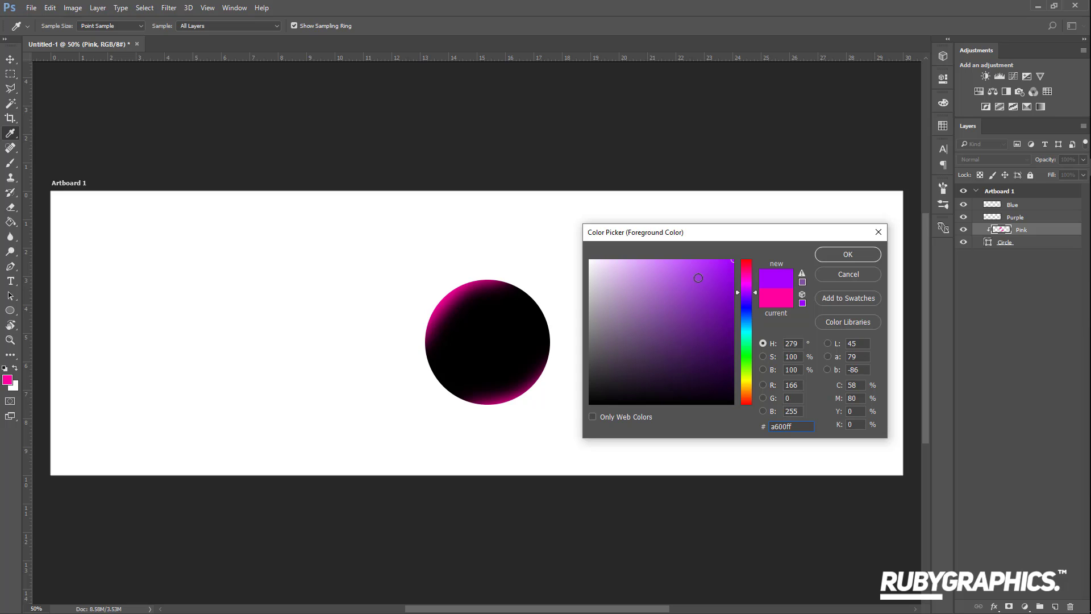
left_click(837, 251)
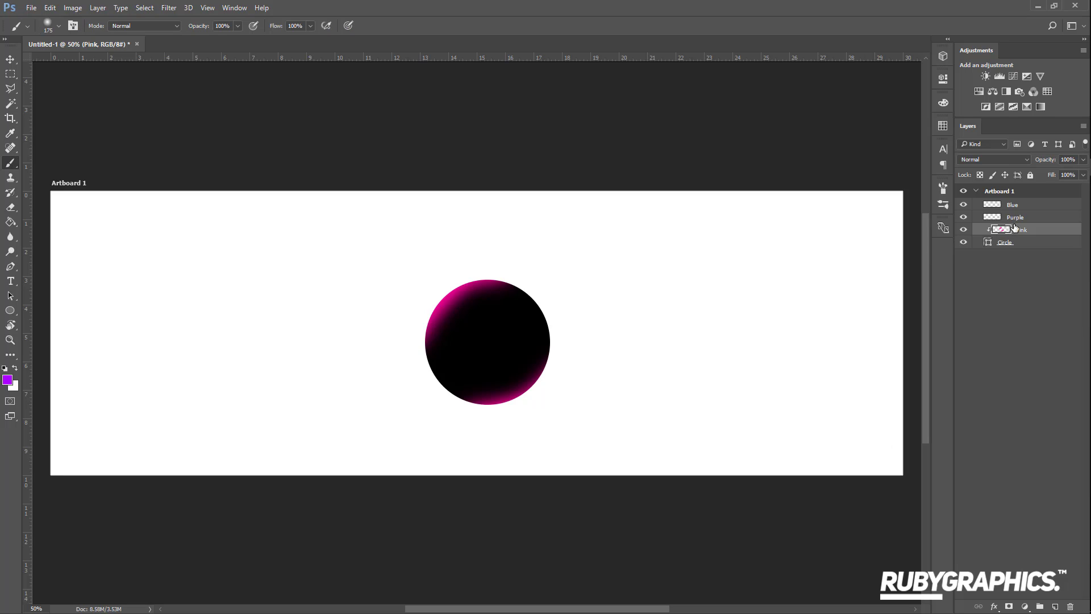
On the Purple layer, paint soft strokes around the circle's upper-right and lower-left edges and clip the layer to the circle with a clipping mask
left_click(1018, 222)
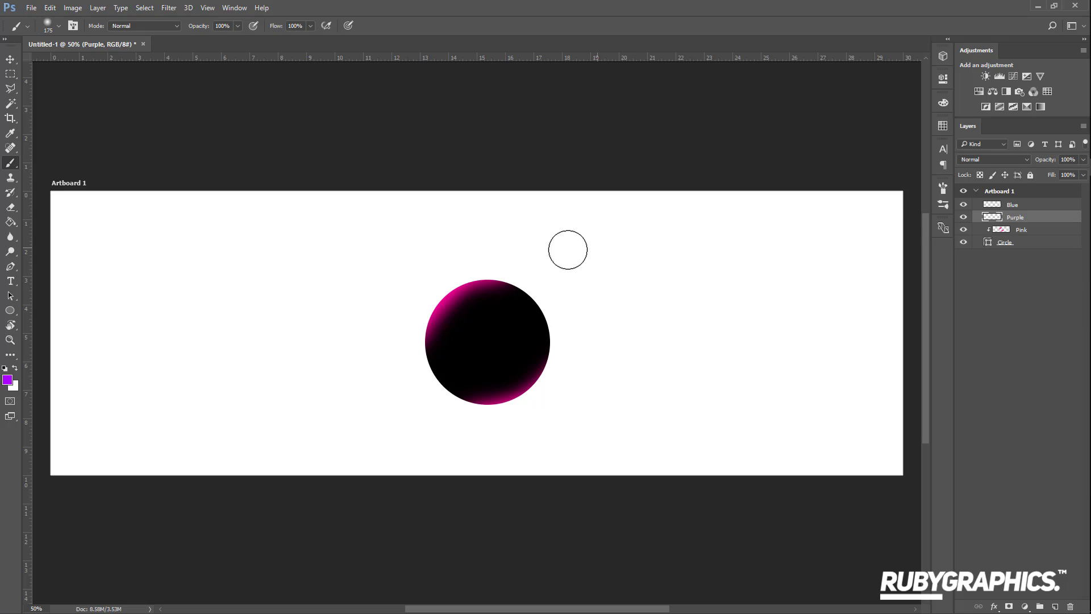
mouse_move(516, 261)
left_mouse_down()
mouse_move(547, 284)
mouse_move(573, 351)
mouse_move(559, 304)
mouse_move(531, 261)
mouse_move(514, 257)
mouse_move(581, 324)
left_mouse_up()
mouse_move(404, 336)
left_mouse_down()
mouse_move(425, 383)
mouse_move(465, 420)
mouse_move(425, 399)
mouse_move(394, 350)
left_mouse_up()
left_click_drag(517, 249, 579, 332)
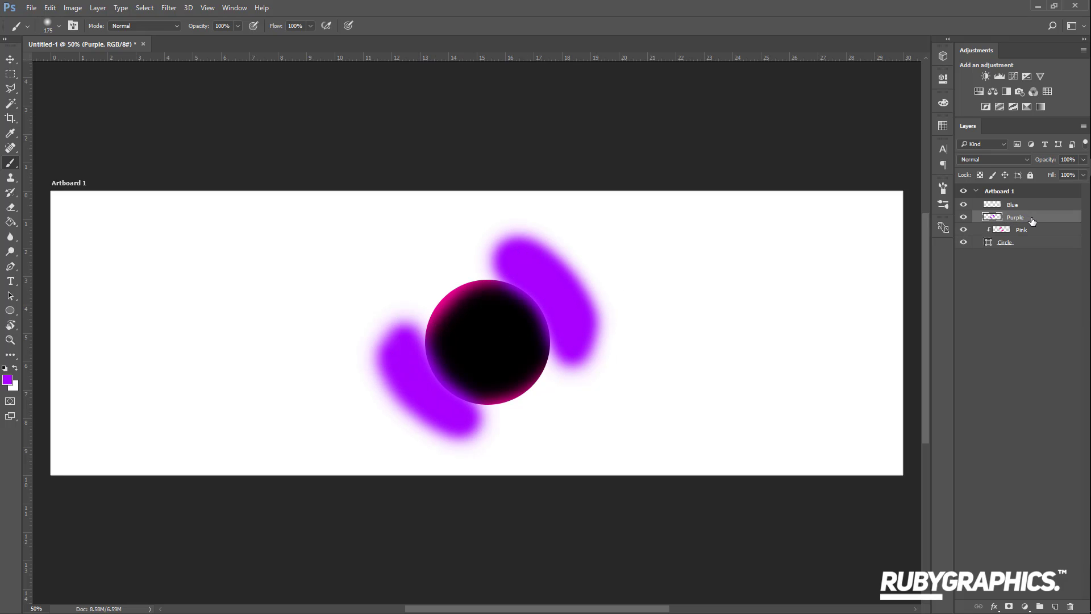
right_click(1026, 221)
left_click(909, 302)
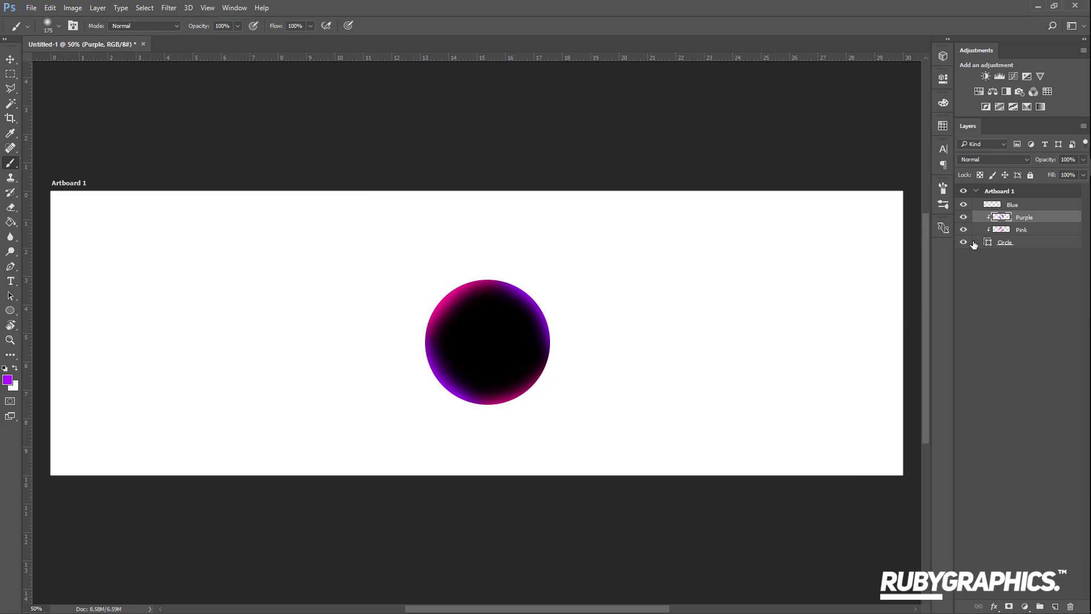
Select the Blue layer and set the foreground color to blue 0064ff
left_click(1011, 206)
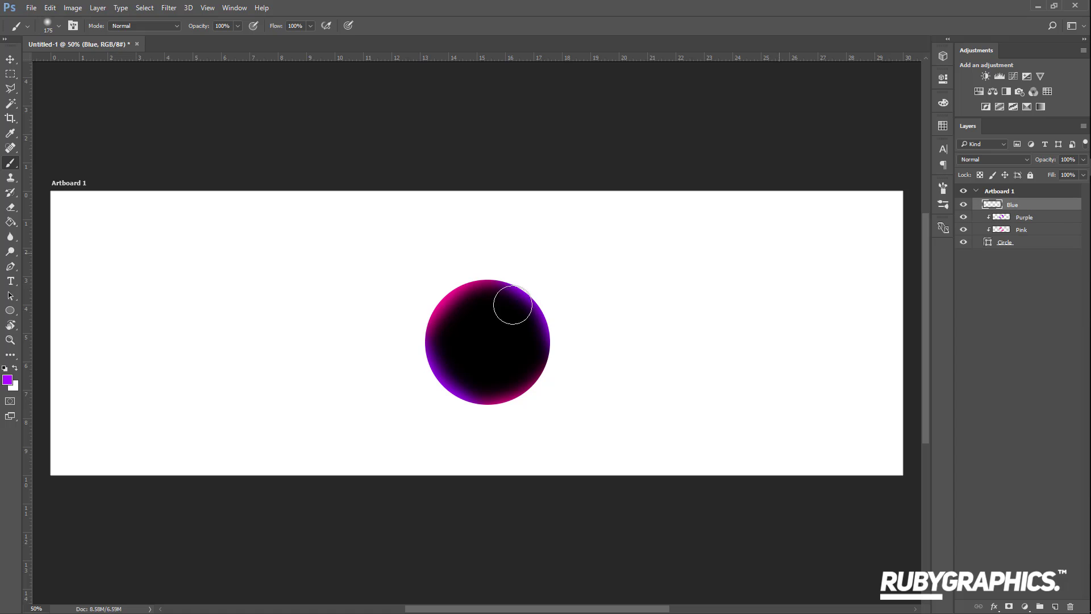
left_click(6, 381)
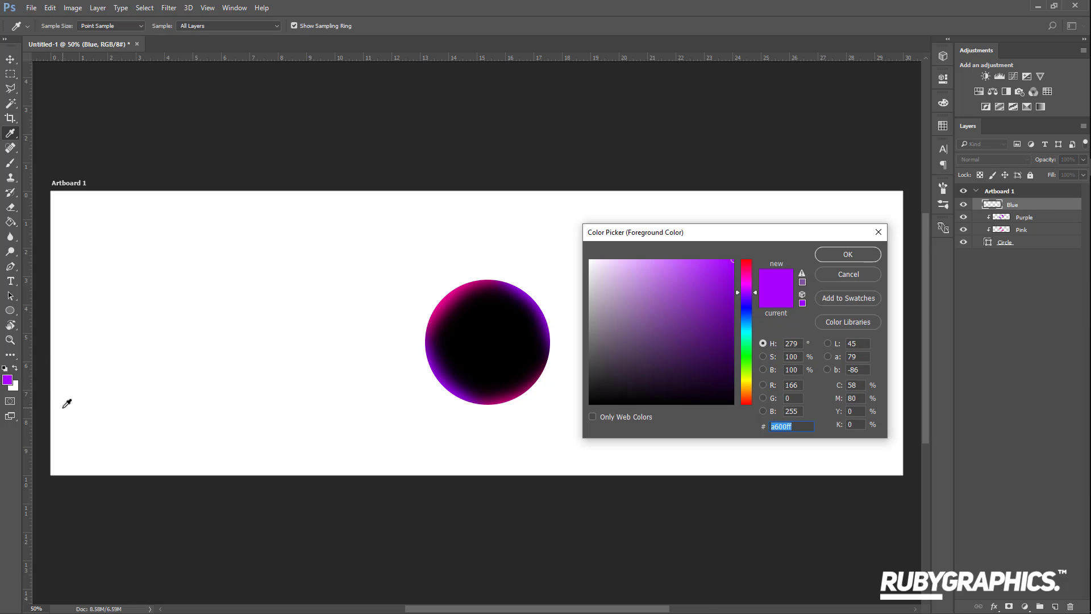
type("0064")
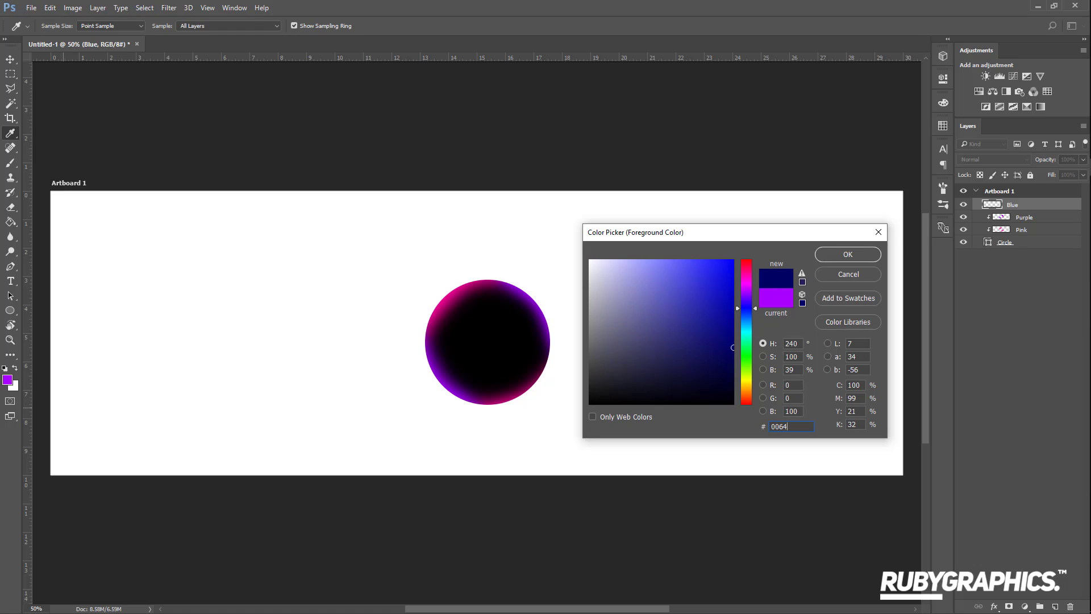
type("ff")
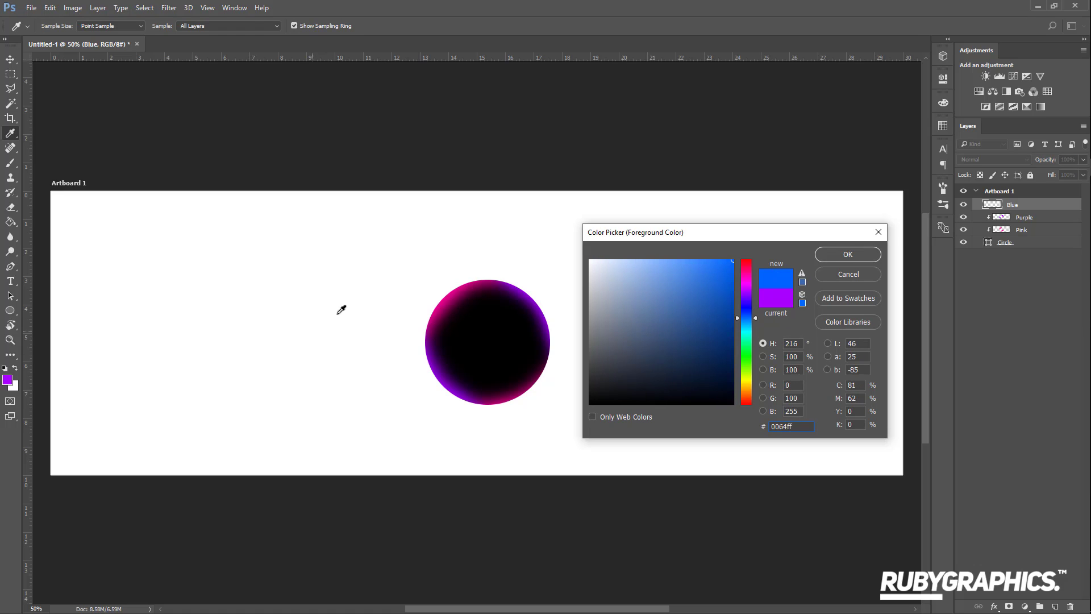
left_click(833, 253)
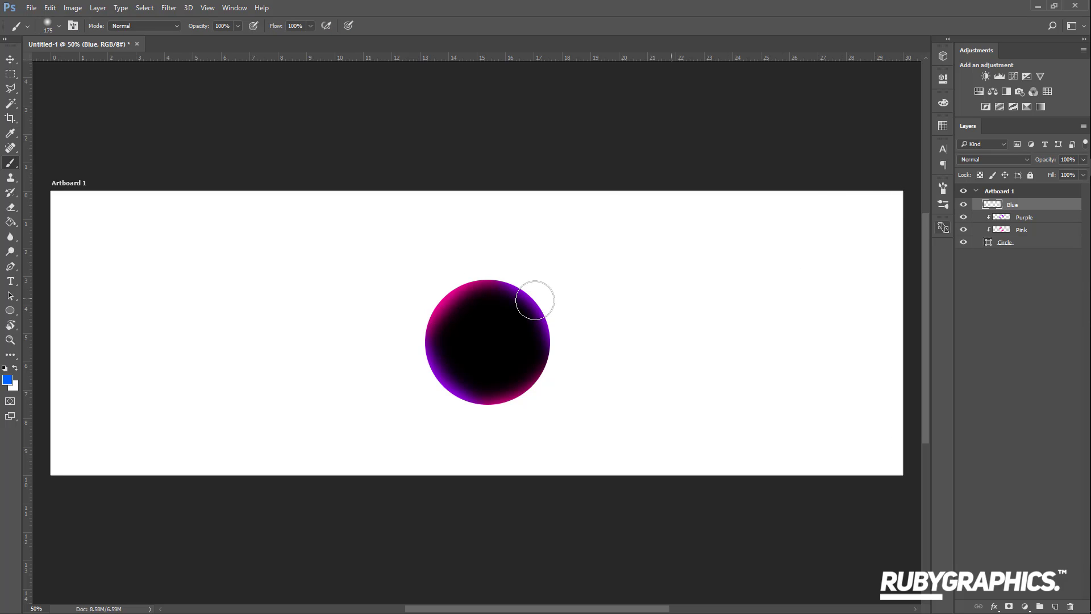
Paint soft blue strokes around most of the circle's edge on the Blue layer and clip that layer to the circle with a clipping mask
mouse_move(453, 264)
left_mouse_down()
mouse_move(511, 265)
mouse_move(443, 271)
mouse_move(402, 322)
mouse_move(400, 343)
mouse_move(411, 312)
mouse_move(406, 391)
left_mouse_up()
left_click(474, 424)
mouse_move(526, 424)
left_mouse_down()
mouse_move(466, 428)
mouse_move(512, 430)
mouse_move(537, 416)
mouse_move(580, 343)
mouse_move(528, 432)
mouse_move(556, 394)
mouse_move(534, 416)
mouse_move(475, 449)
left_mouse_up()
mouse_move(495, 253)
left_mouse_down()
mouse_move(538, 270)
mouse_move(576, 327)
mouse_move(511, 251)
left_mouse_up()
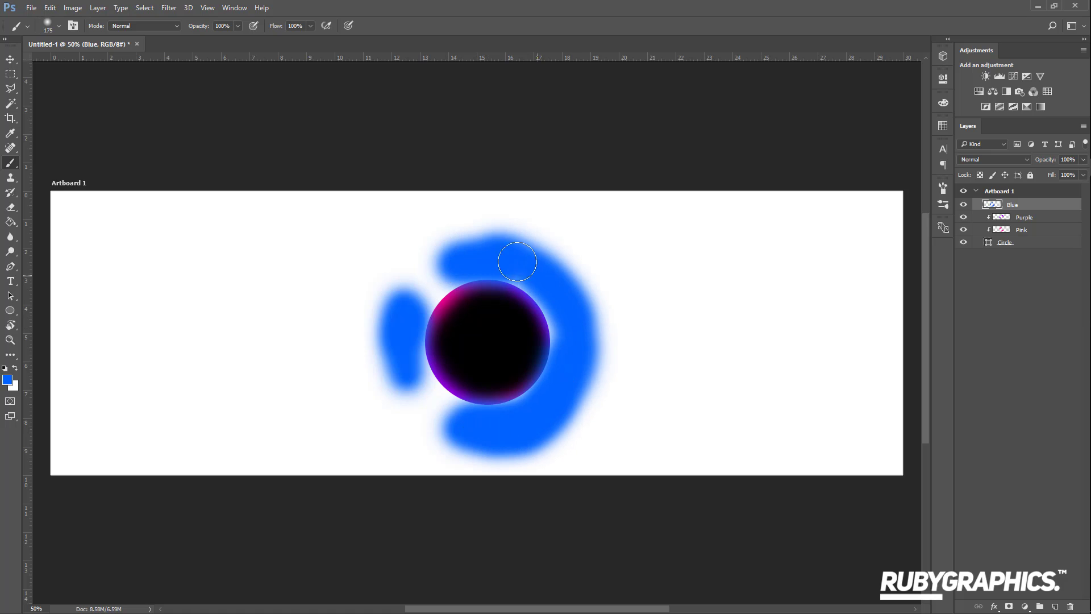
right_click(1037, 210)
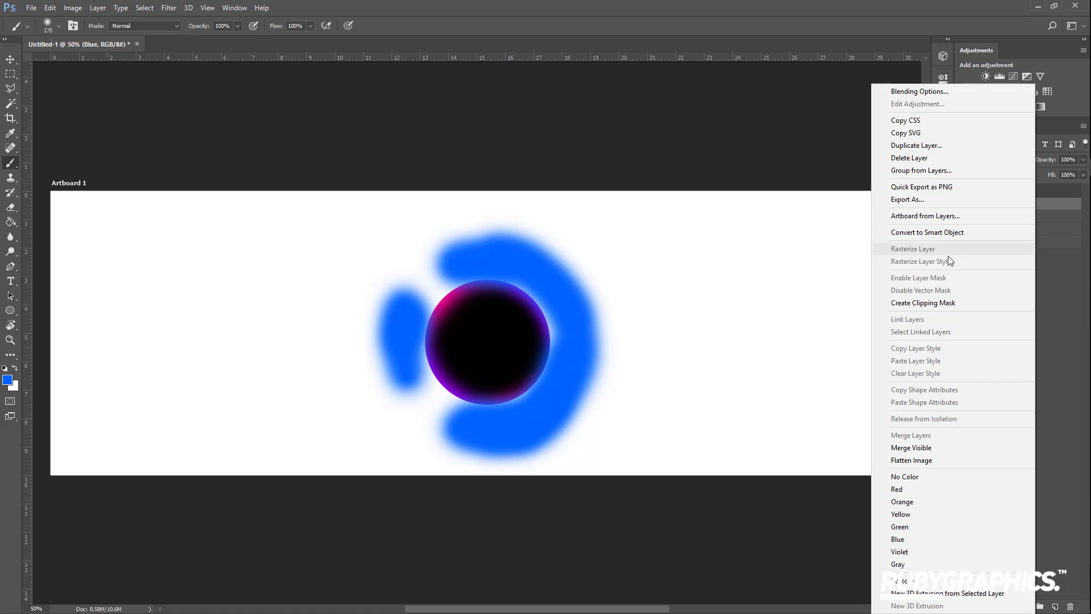
left_click(915, 306)
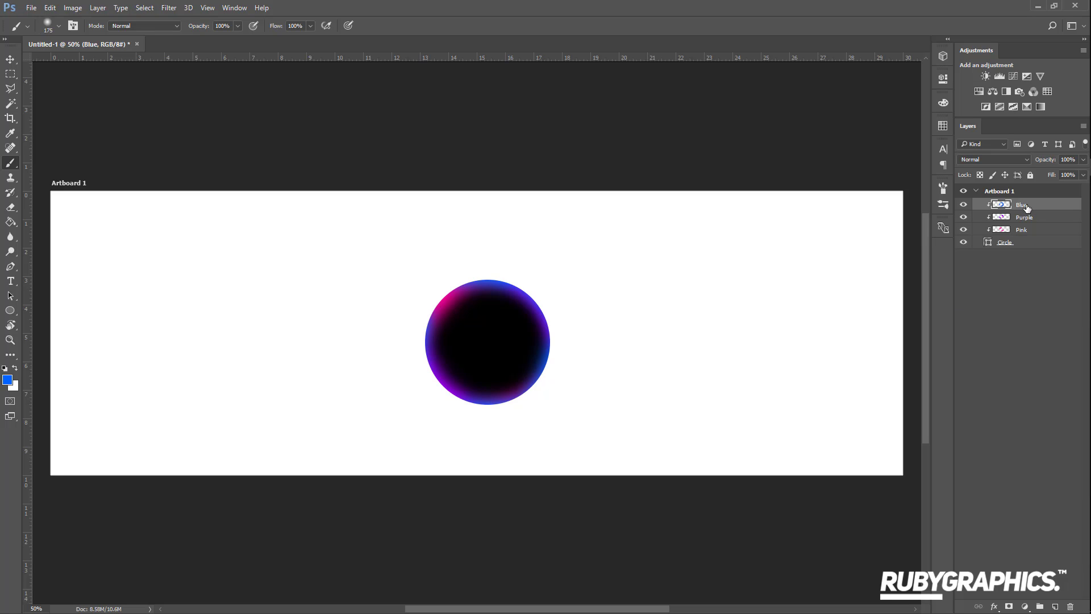
Set the Blue layer's opacity to 40%
left_click(1071, 159)
type("24")
type("40")
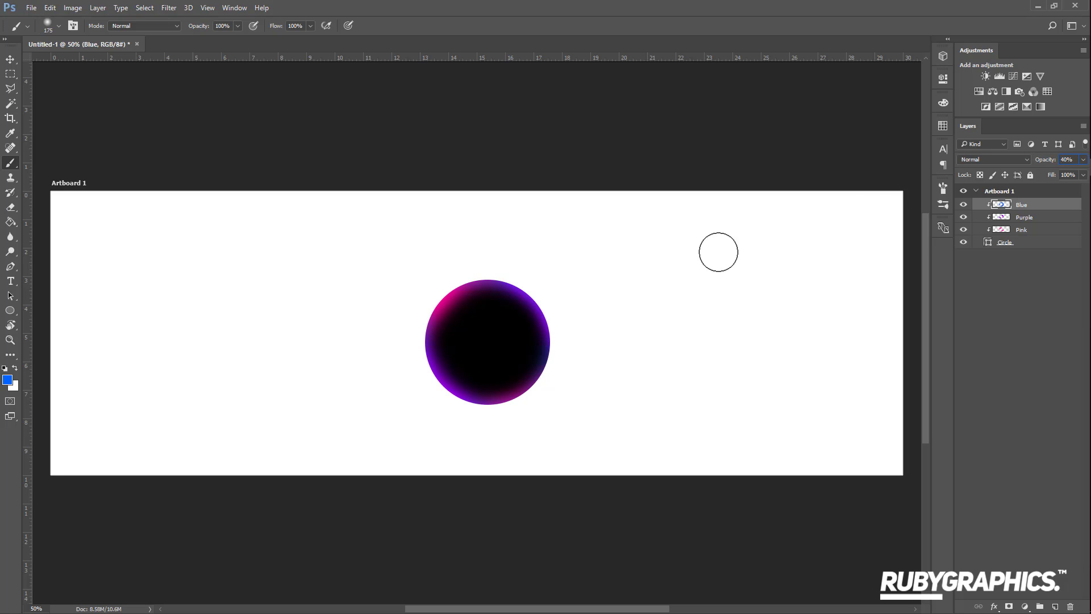
Add a new layer named Middle and move it directly above the Circle layer, into the clipped stack beneath Pink
left_click(1024, 218)
left_click(1028, 207)
left_click(1028, 232)
left_click(1025, 207)
left_click(1054, 607)
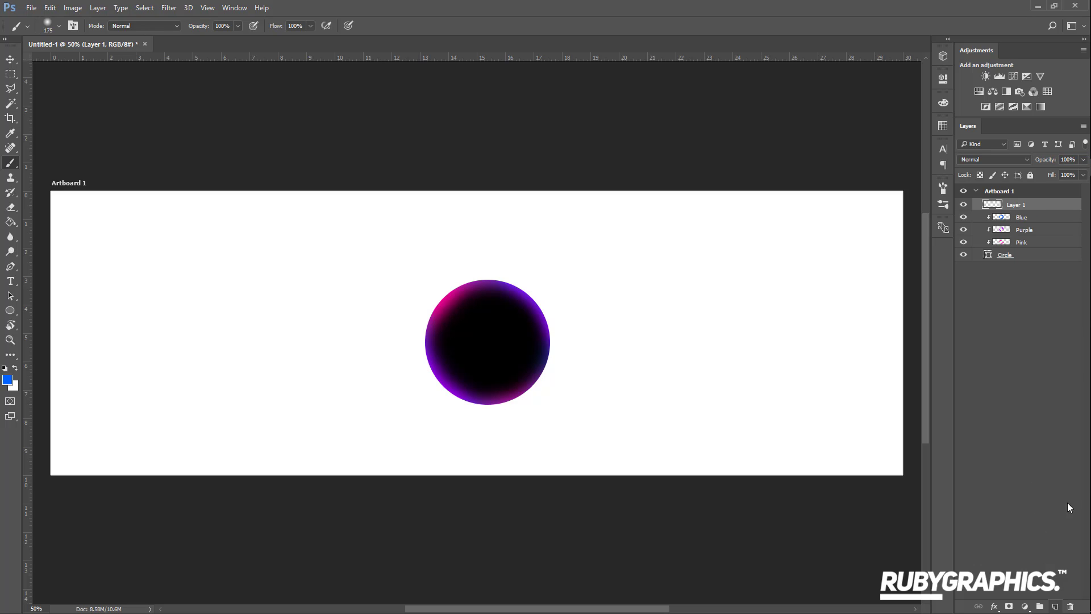
double_click(1020, 205)
type("Middle")
key("Return")
left_click_drag(1025, 210, 1025, 245)
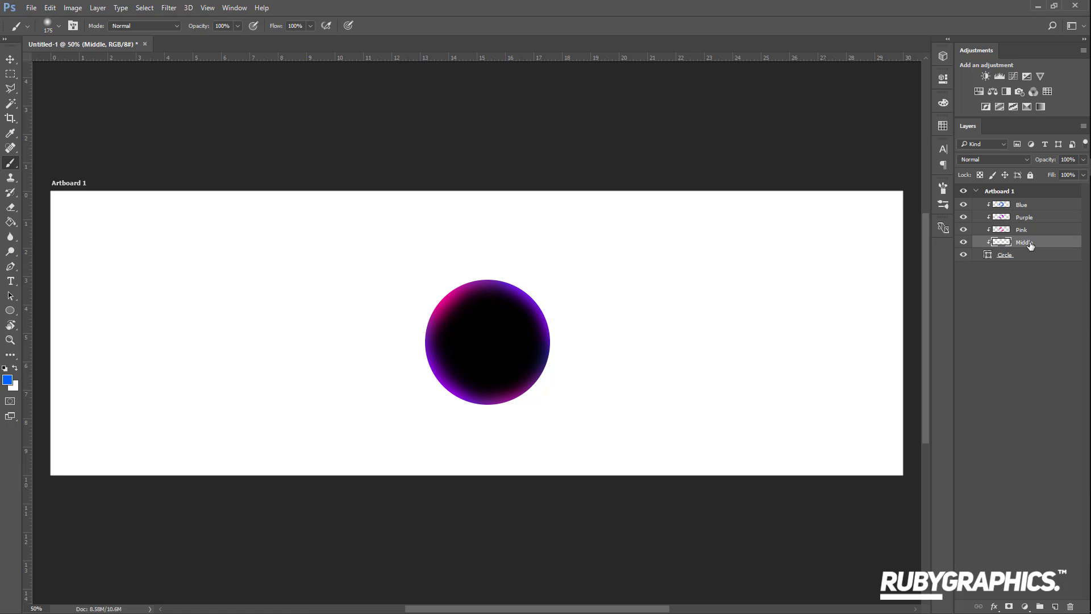
Change the foreground color back to purple a600ff for painting on the Middle layer with the Brush Tool
left_click(10, 380)
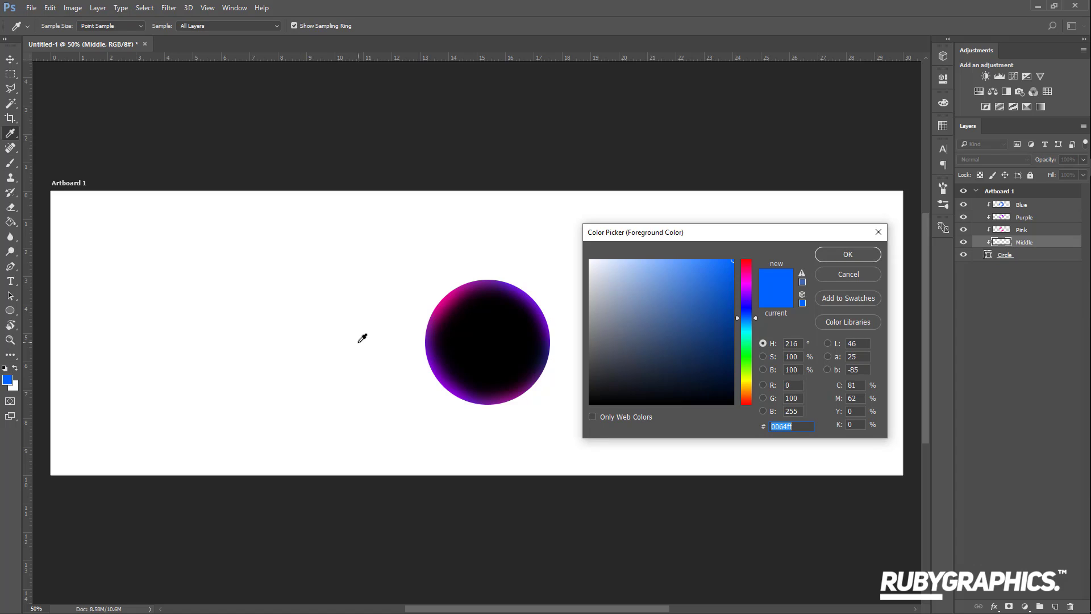
type("a6")
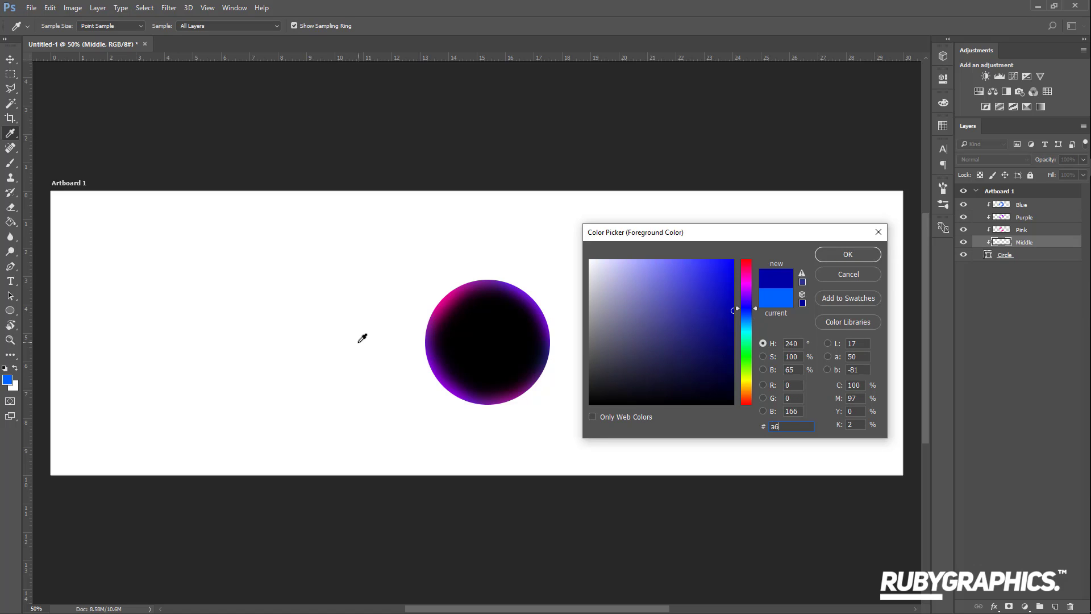
type("00ff")
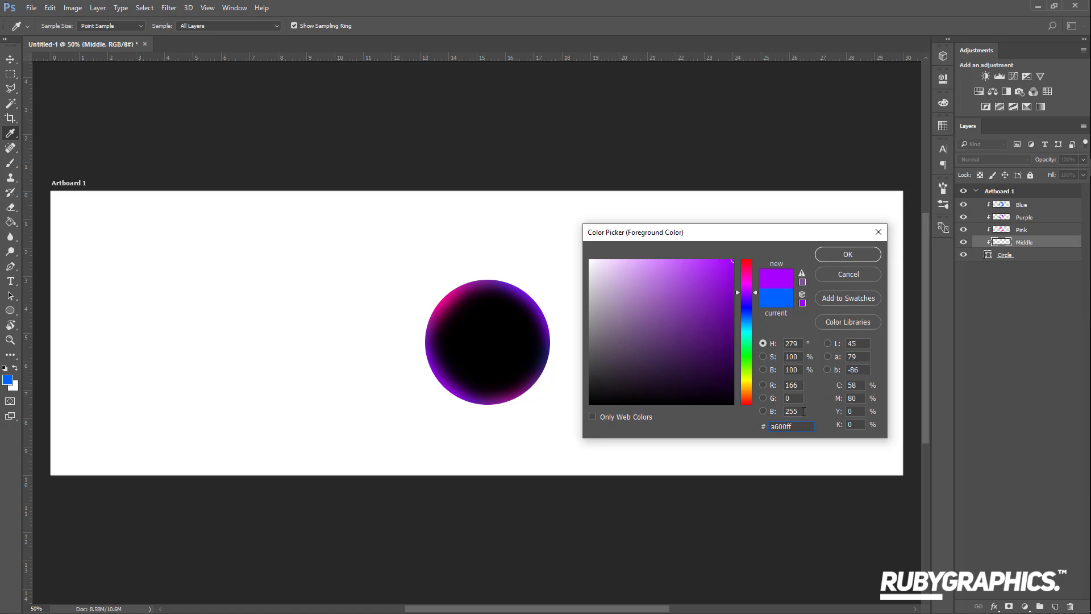
key("ctrl+a")
left_click(838, 259)
key("b")
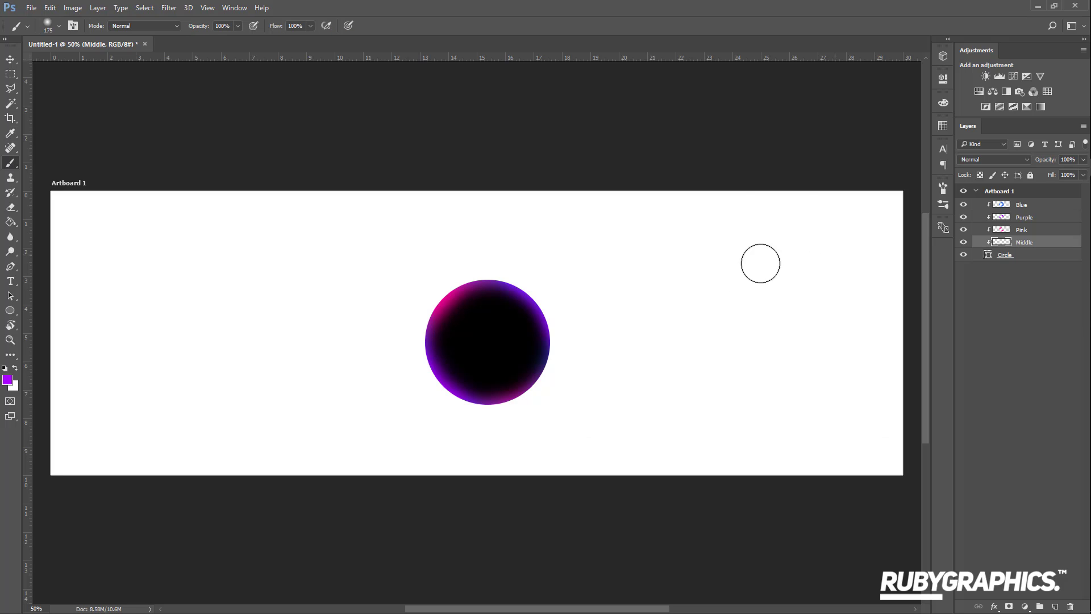
Enlarge the soft brush to 400 px and paint a single purple dab in the circle's center on the Middle layer
key("bracketright")
key("bracketright")
key("bracketright")
key("bracketright")
key("bracketleft")
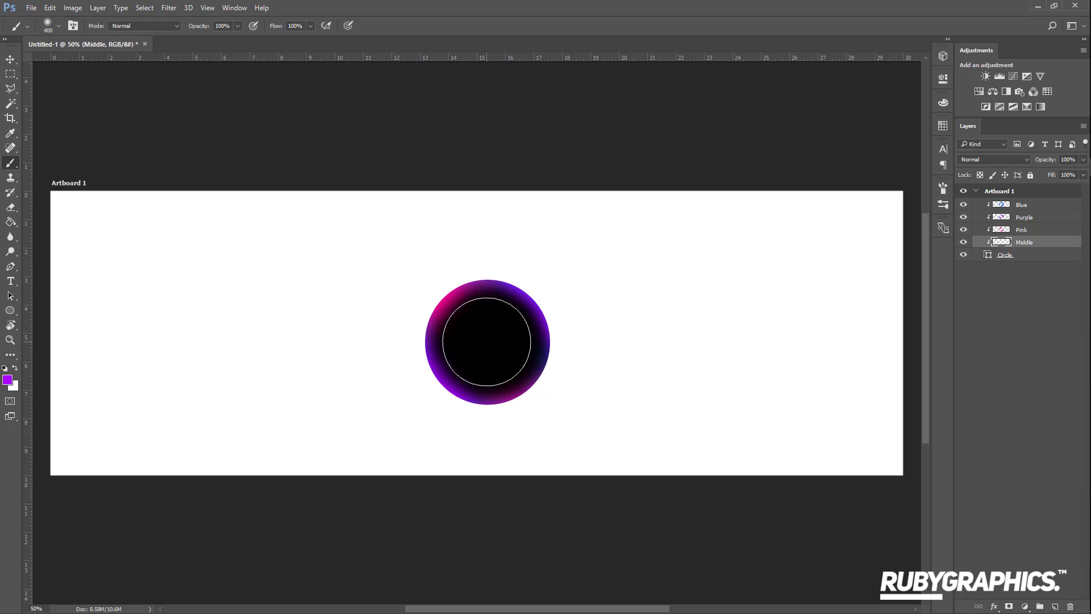
left_click(487, 342)
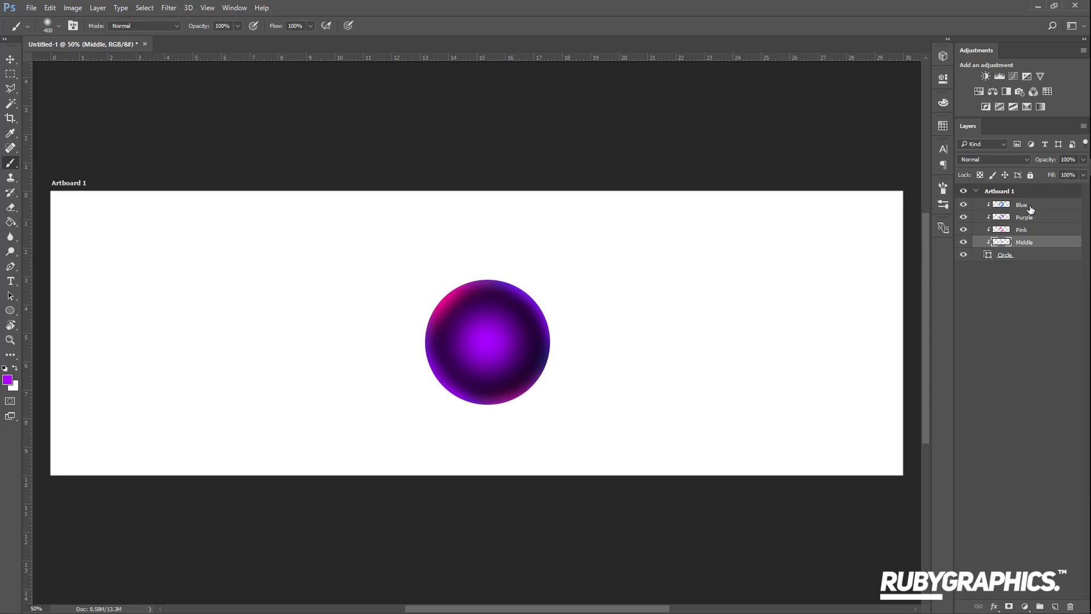
Set the Middle layer's opacity to 24%
left_click(1072, 159)
type("24")
key("Return")
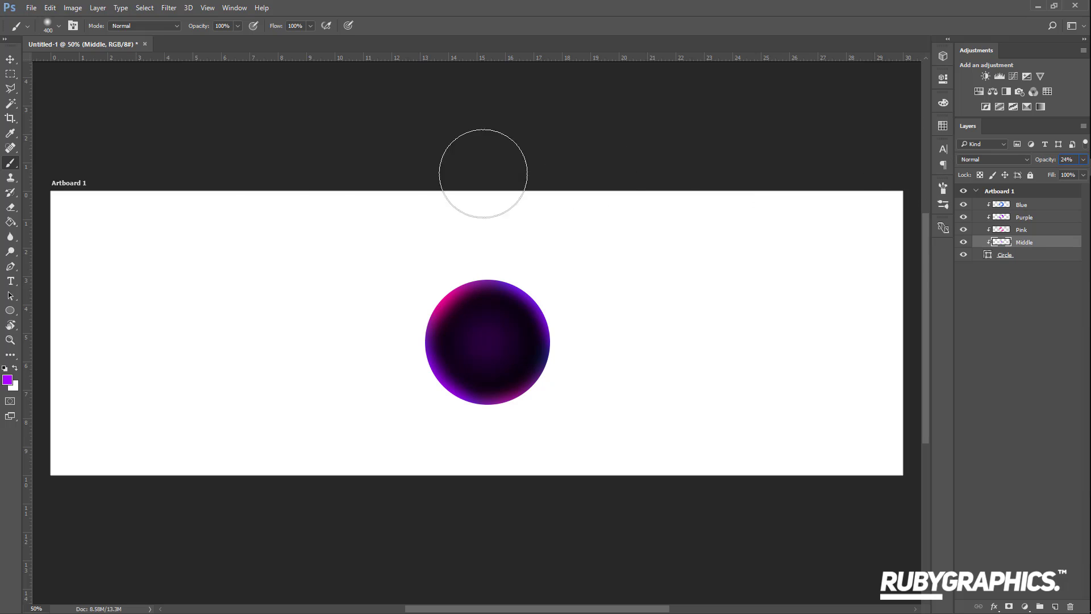
Convert all five layers from Circle up to Blue into one smart object
key("v")
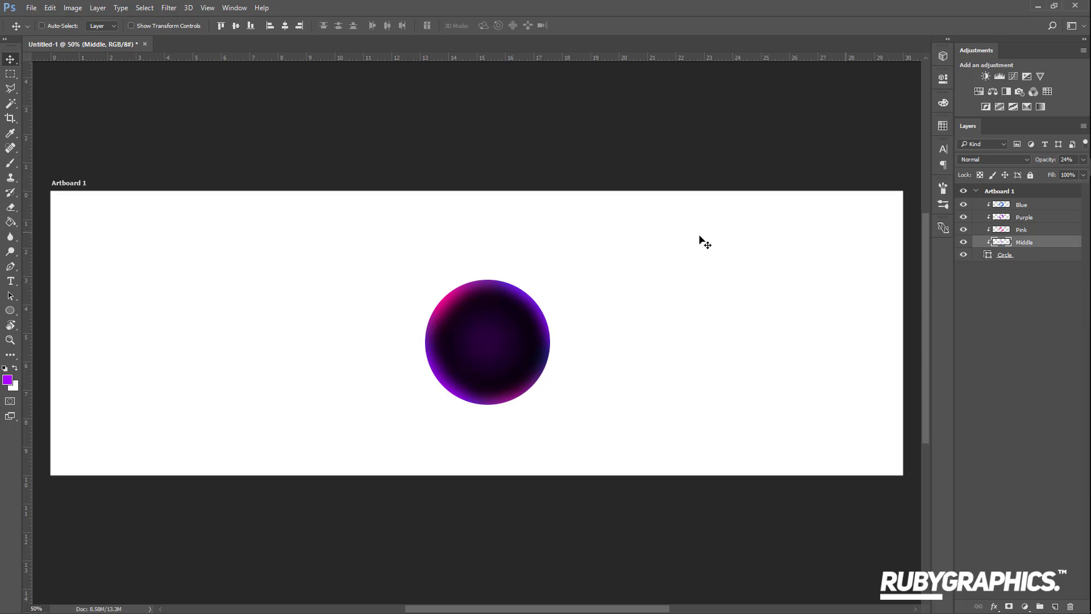
left_click(1013, 257)
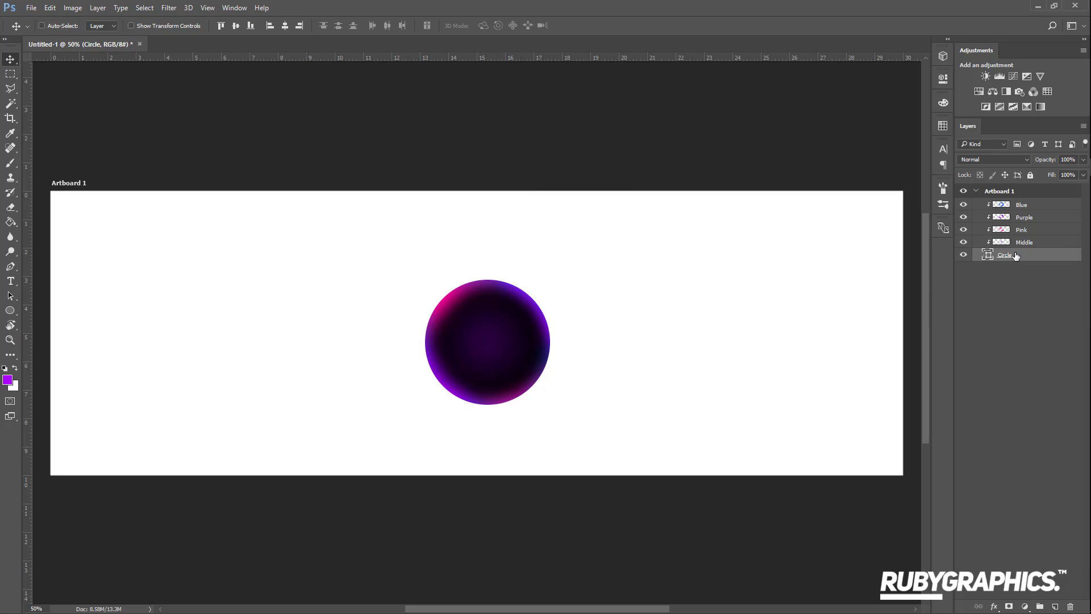
left_click(1023, 208, "shift")
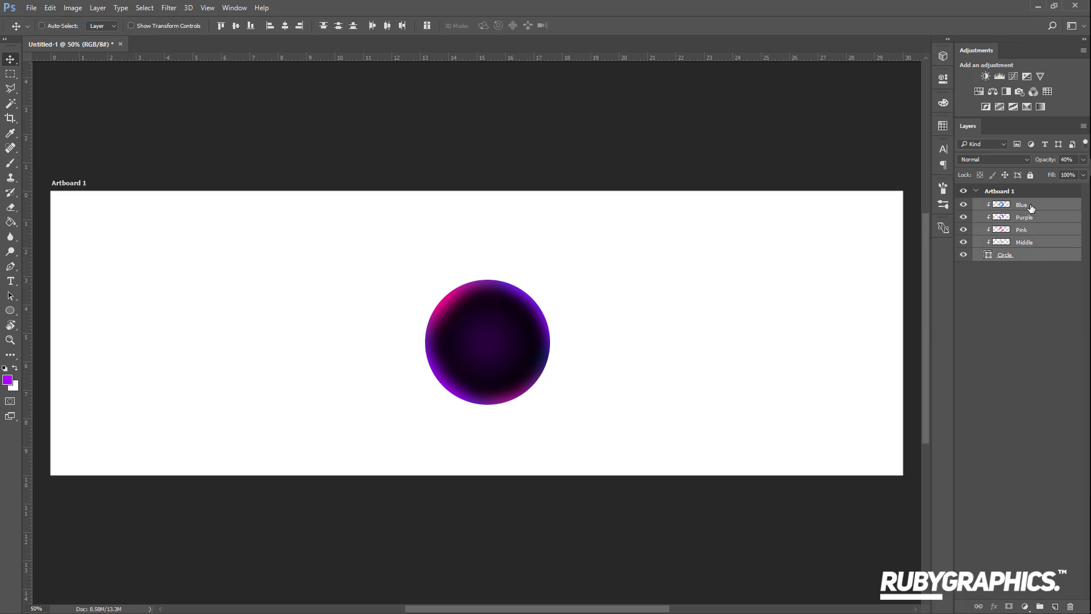
right_click(1028, 208)
left_click(946, 231)
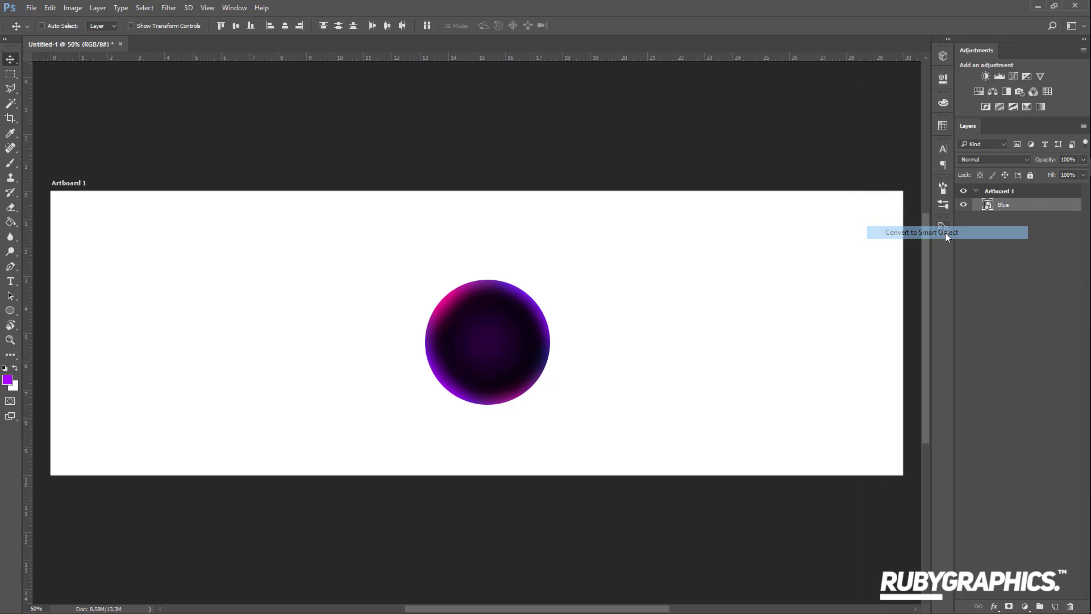
Rename the smart object Circle and rasterize it into a normal layer
double_click(1003, 205)
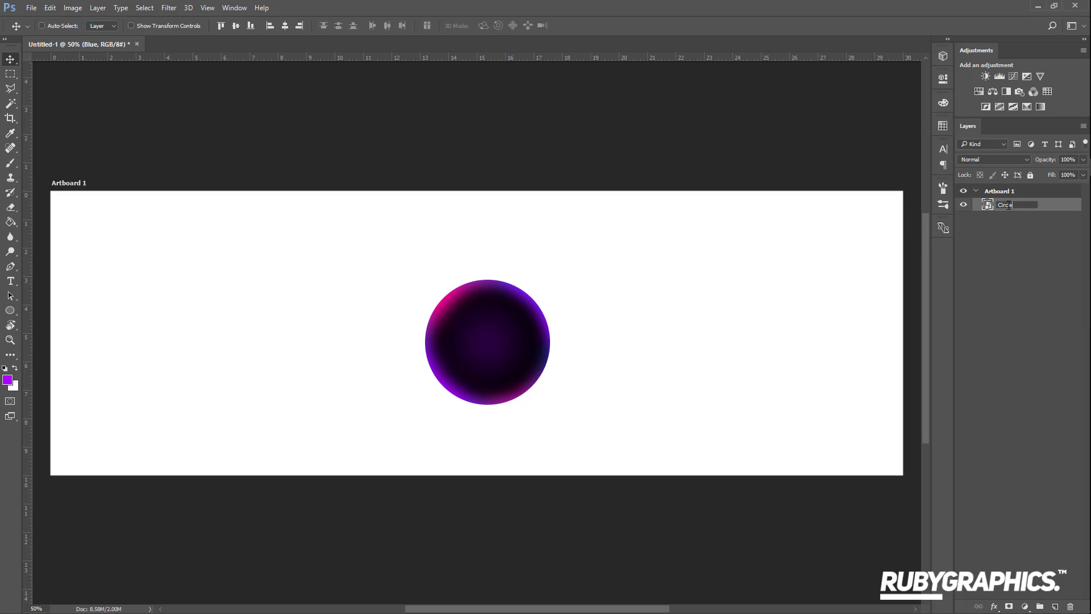
key("Return")
right_click(1031, 208)
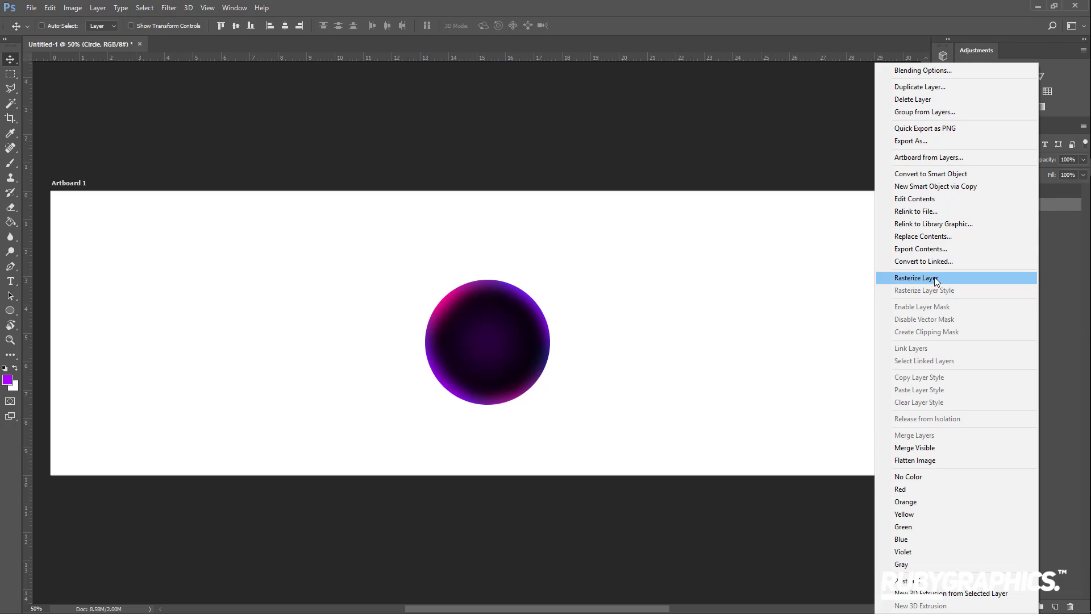
left_click(932, 278)
mouse_move(474, 314)
left_mouse_down()
mouse_move(440, 266)
mouse_move(509, 288)
mouse_move(474, 313)
left_mouse_up()
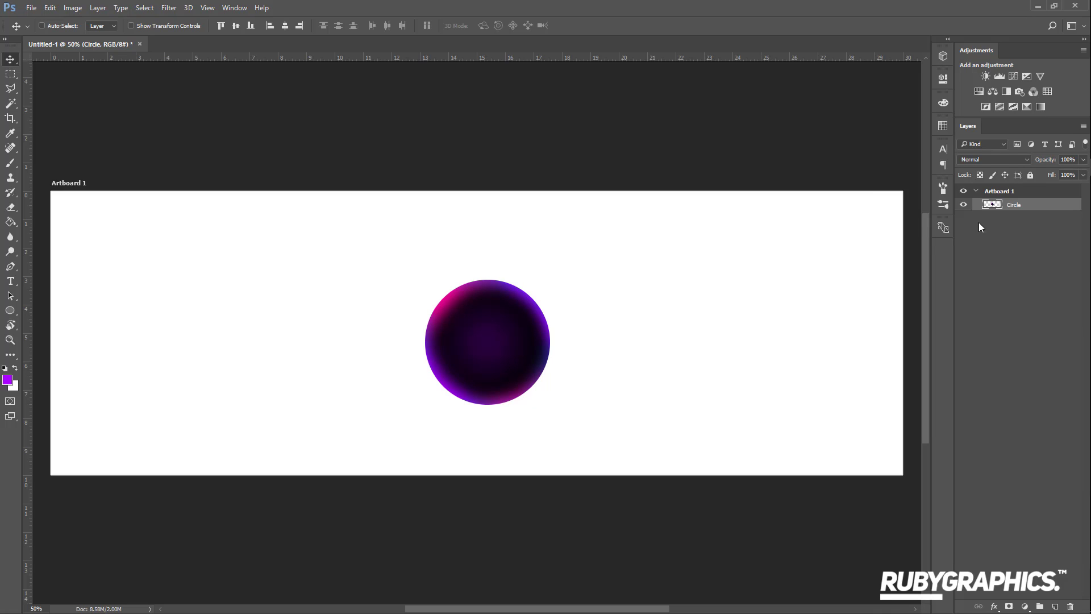
Duplicate the Circle layer and place the copy beneath the original
key("ctrl+j")
left_click_drag(1026, 206, 1022, 227)
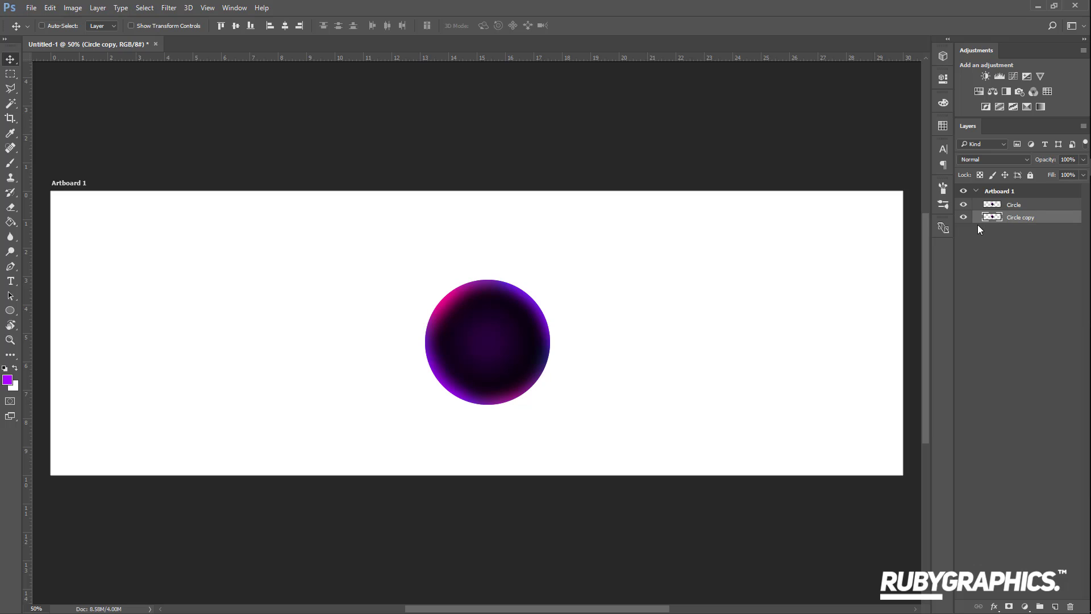
Free-transform the circle copy, enlarging it to about 1.5 times its size around its center and rotating it roughly a quarter turn counterclockwise
key("ctrl+t")
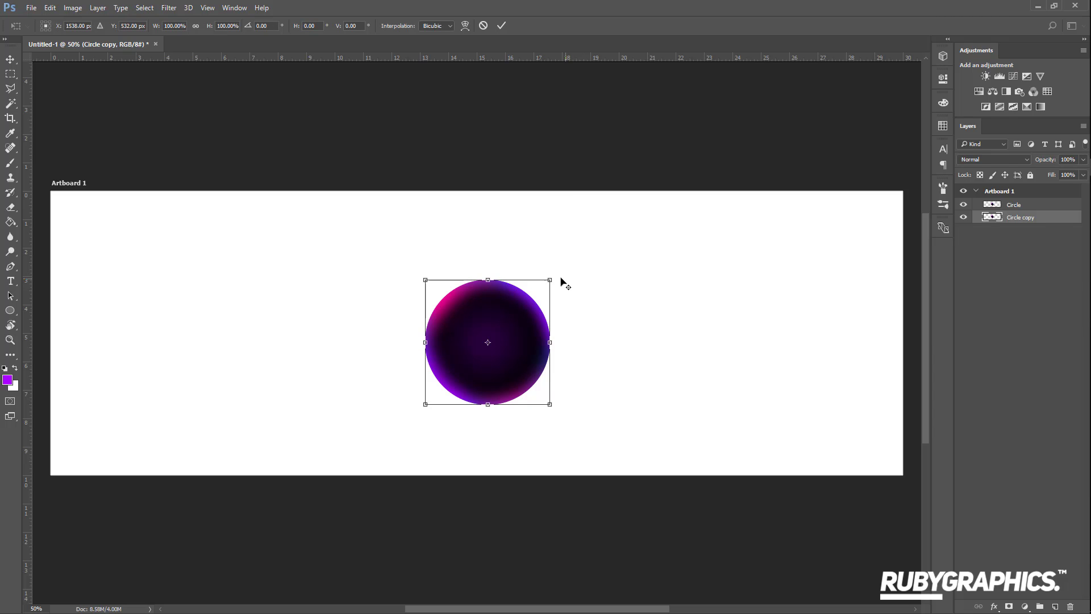
left_click_drag(548, 277, 606, 273)
left_click_drag(593, 233, 363, 274)
left_click(501, 25)
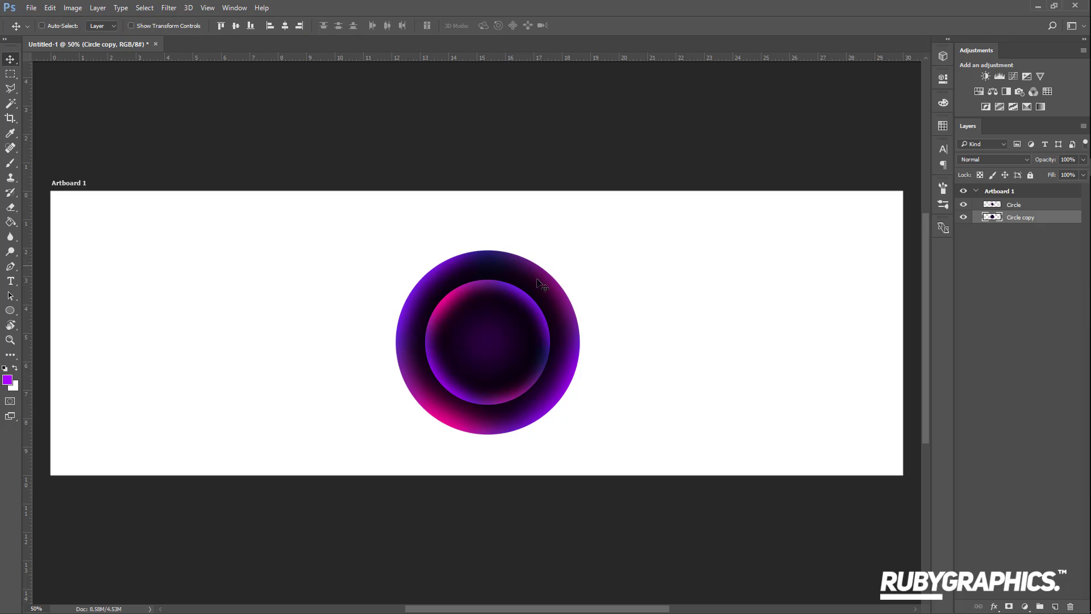
Duplicate the enlarged circle beneath the others, scale it to about 1.35 times around its center and rotate it roughly a quarter turn counterclockwise
key("ctrl")
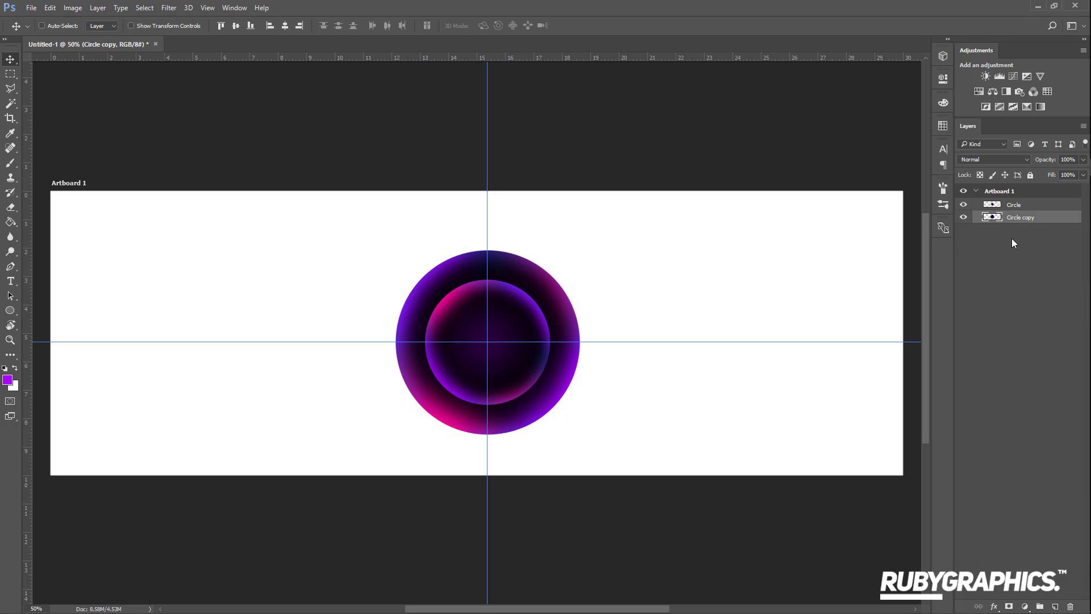
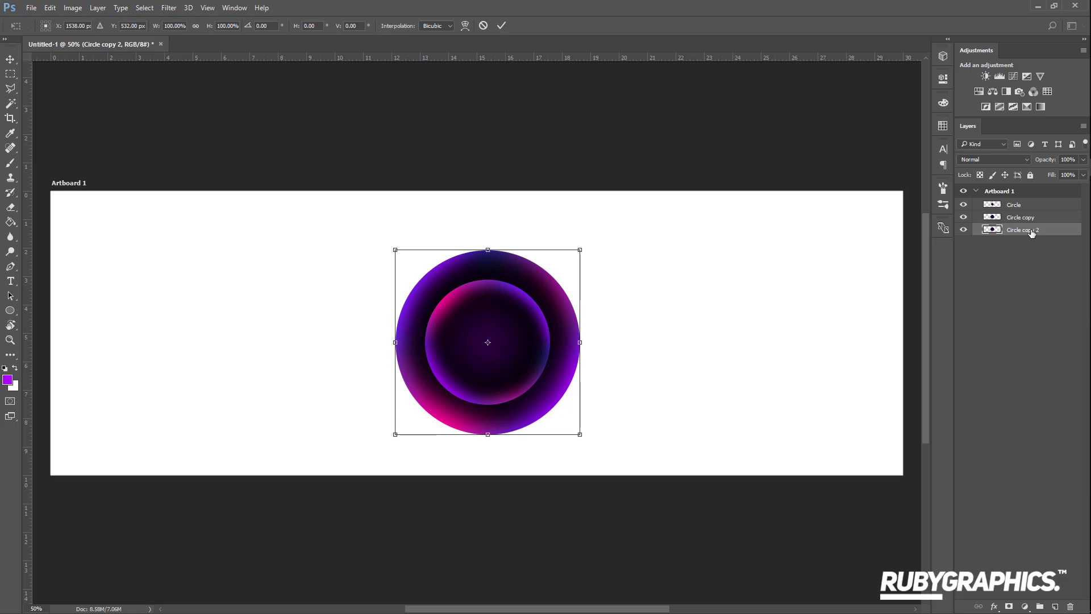
left_click_drag(597, 241, 337, 220)
left_click(501, 25)
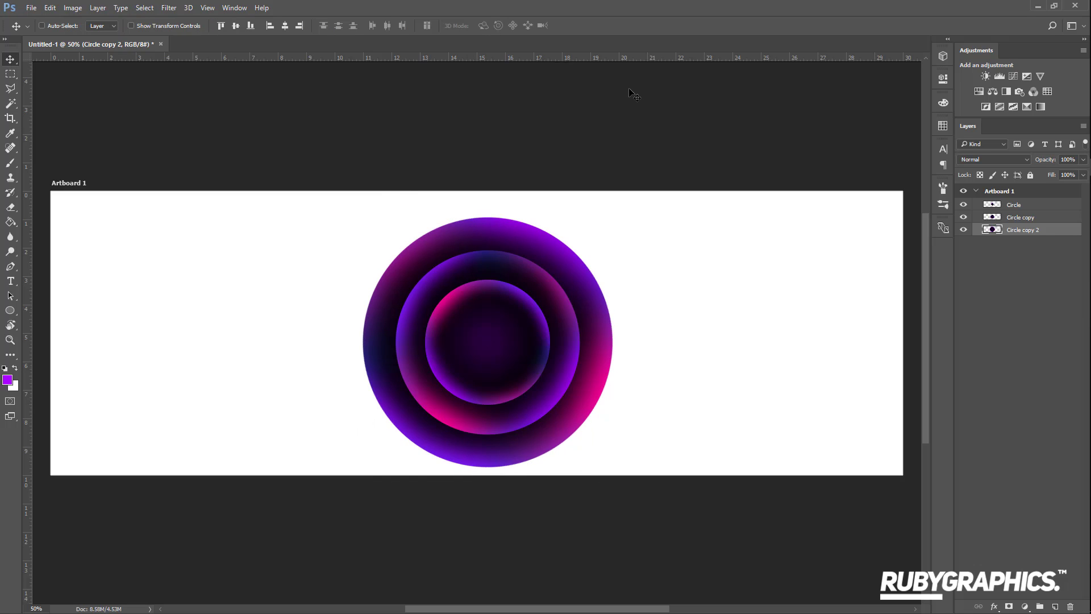
Nudge all three circle layers together upward by about 16 px to center them vertically on the artboard
left_click(1010, 206, "shift")
key("Up")
key("Up")
key("Up")
key("Up")
key("Up")
key("Up")
key("Up")
key("Up")
key("Up")
key("Up")
key("Up")
key("Up")
key("Up")
key("Up")
key("Up")
key("Up")
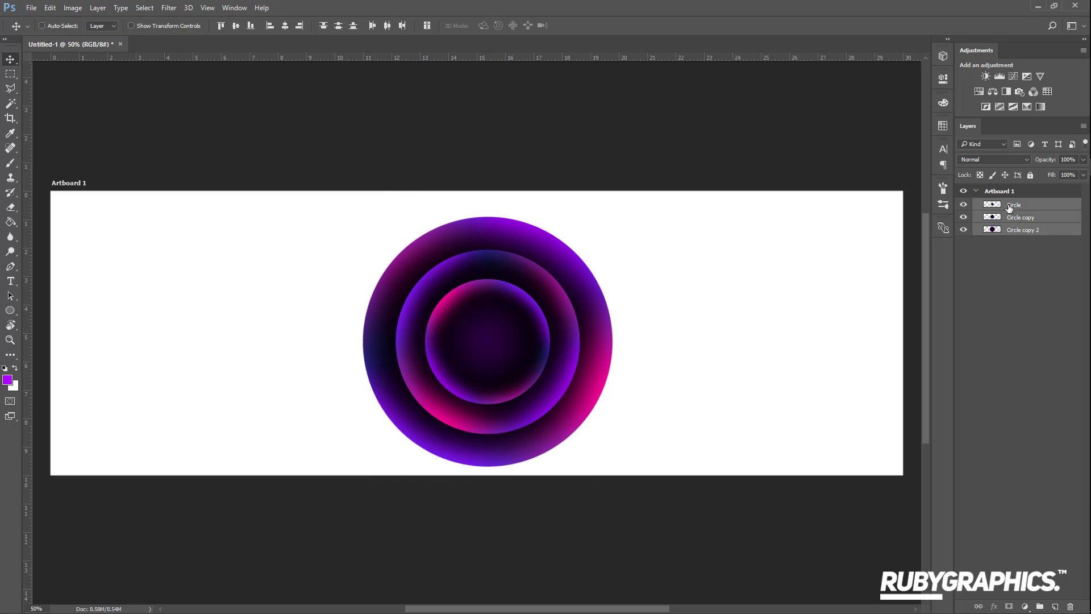
Duplicate the Circle copy 2 layer and place the duplicate beneath all the other circle layers
left_click(1026, 234)
key("ctrl+j")
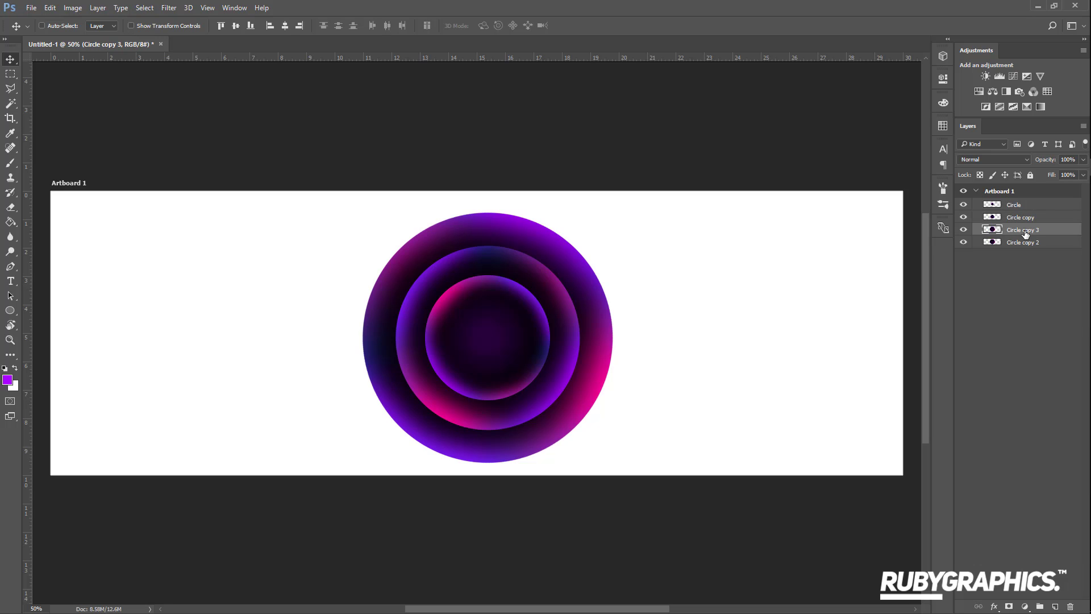
key("ctrl+shift+bracketright")
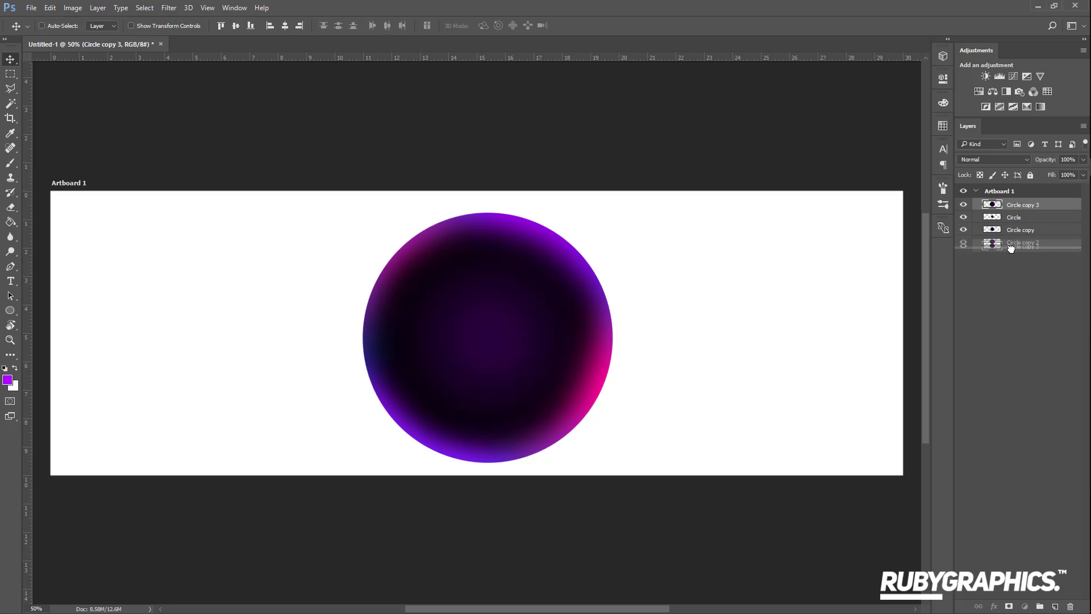
key("ctrl+shift+bracketleft")
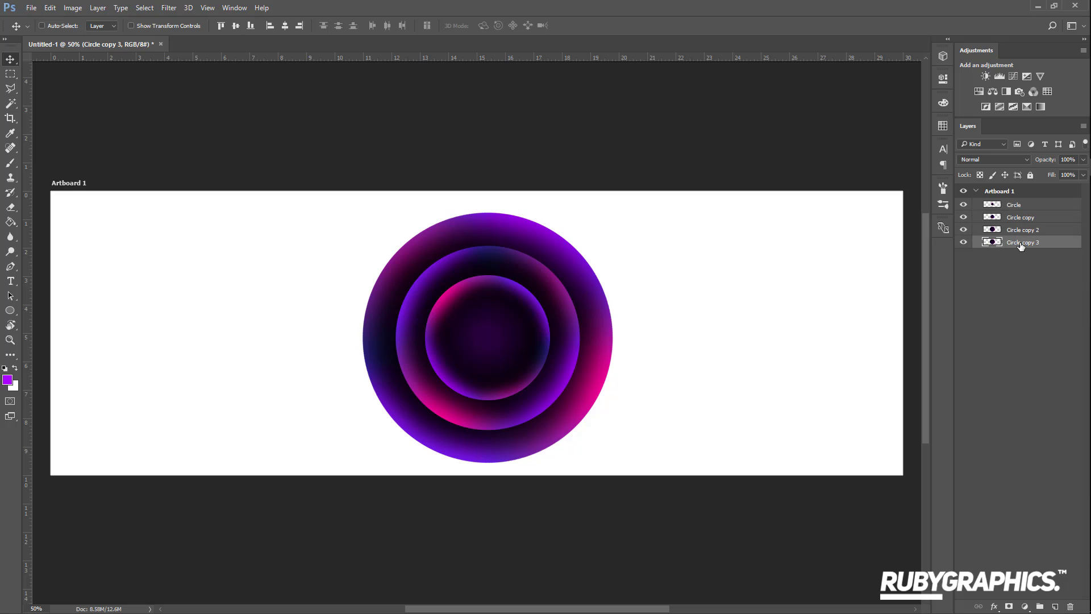
Free-transform the bottommost circle, enlarging it to 151.53% around its center and rotating it slightly clockwise
key("ctrl+t")
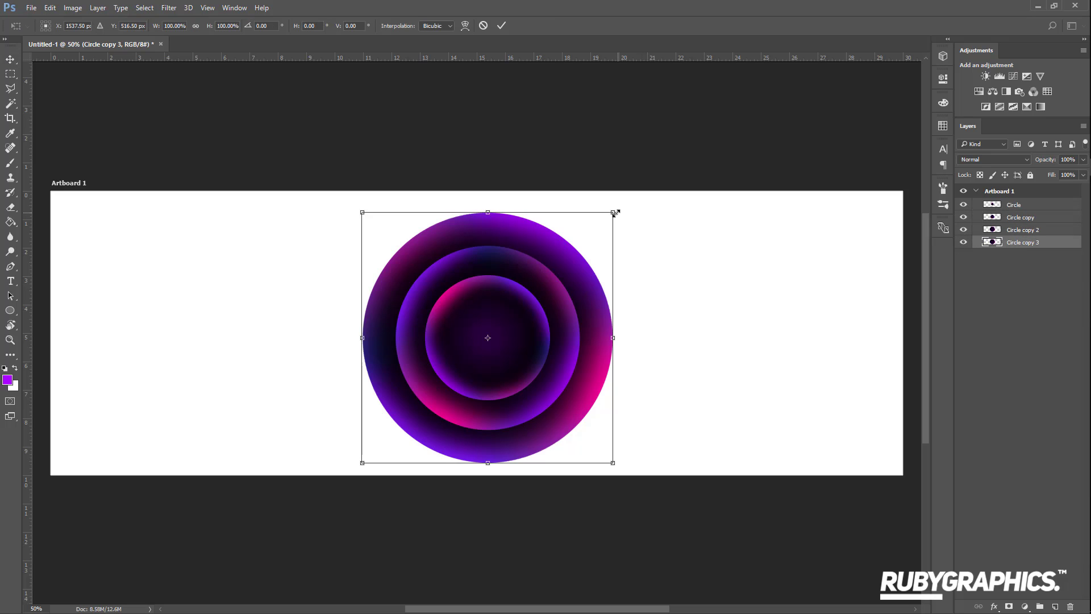
left_click_drag(615, 212, 734, 177)
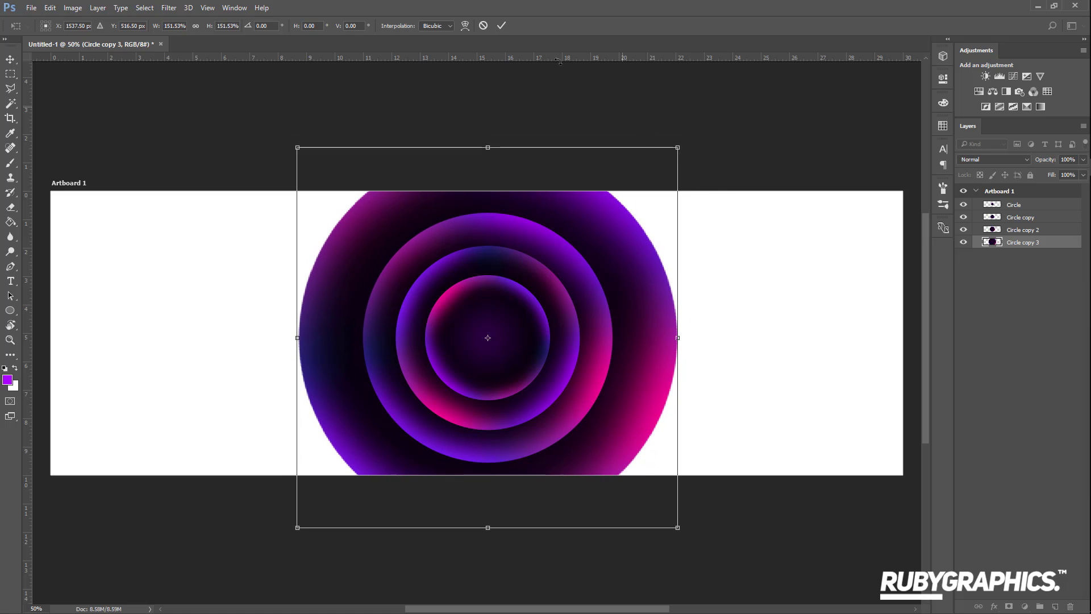
left_click_drag(524, 135, 595, 156)
left_click(502, 25)
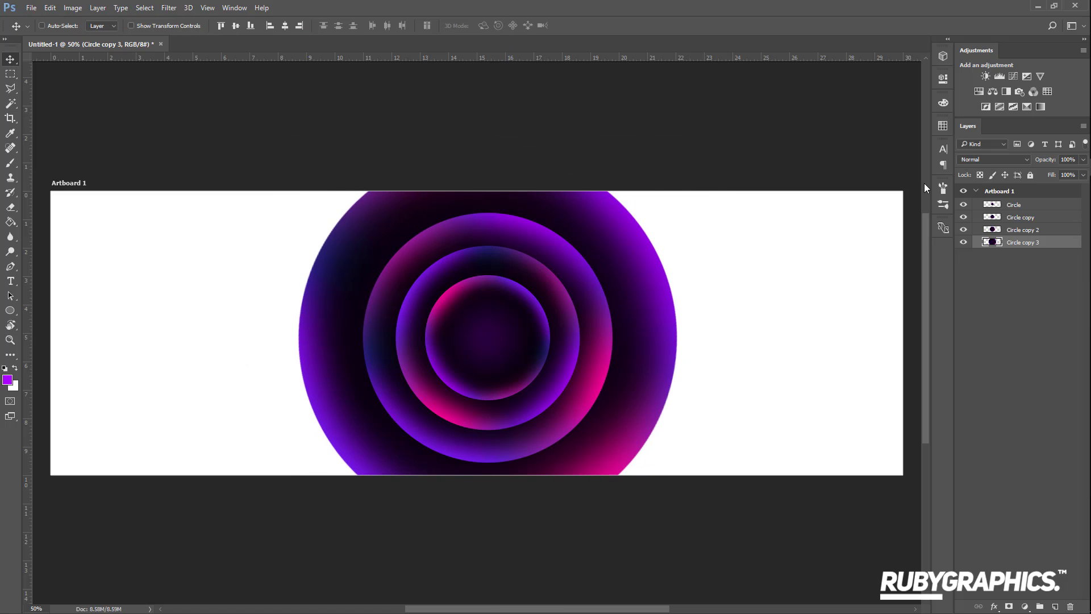
Duplicate Circle copy 3 beneath the others, enlarge the duplicate to 137.79% around its center and rotate it about -92.5 degrees
left_click_drag(1026, 242, 1019, 255)
key("ctrl+t")
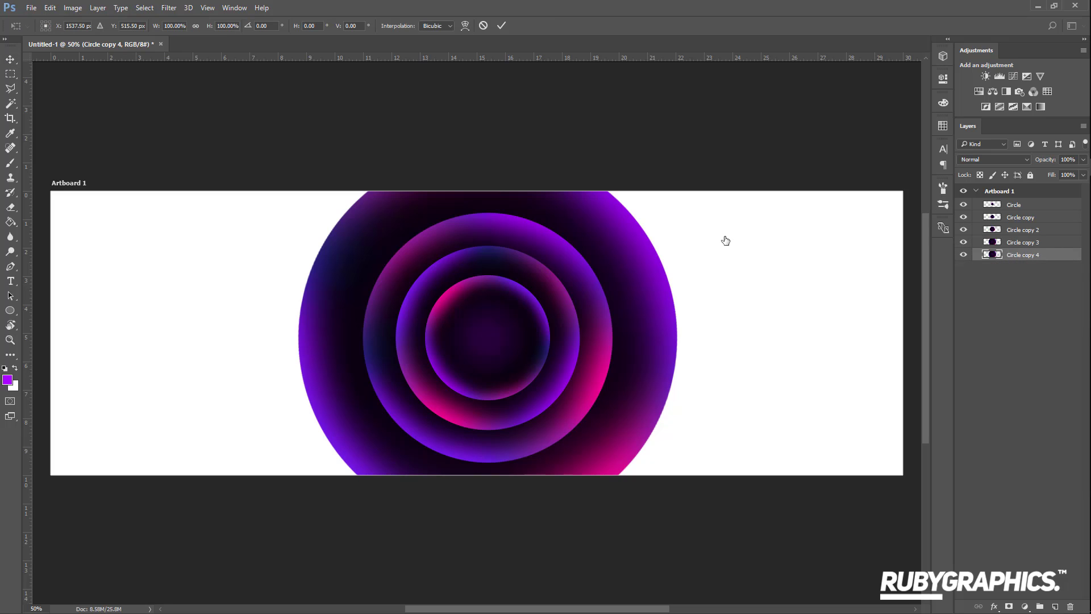
left_click_drag(678, 146, 793, 118)
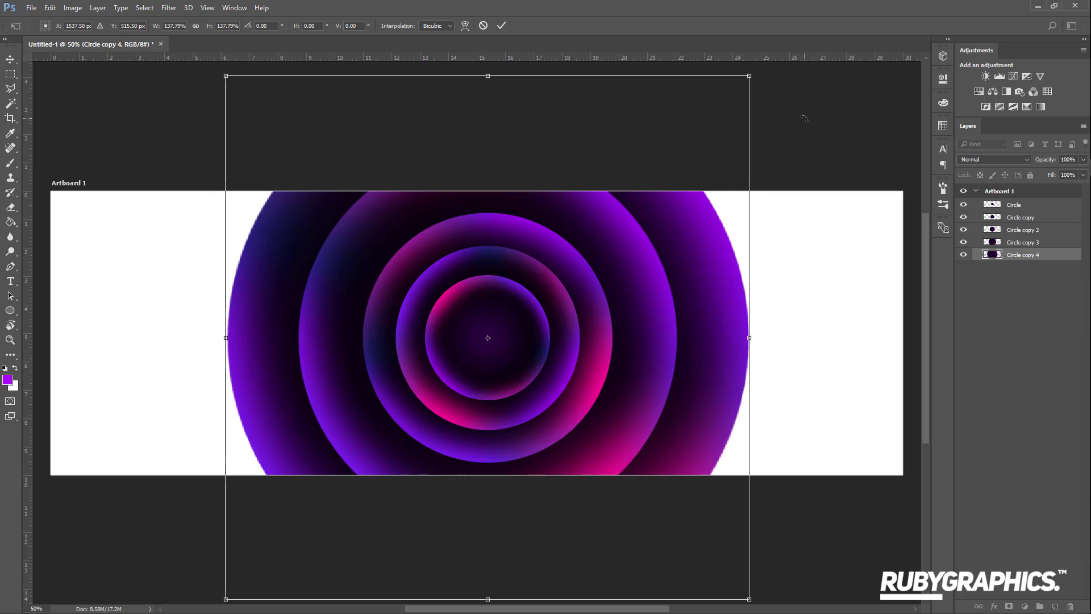
left_click_drag(767, 98, 327, 142)
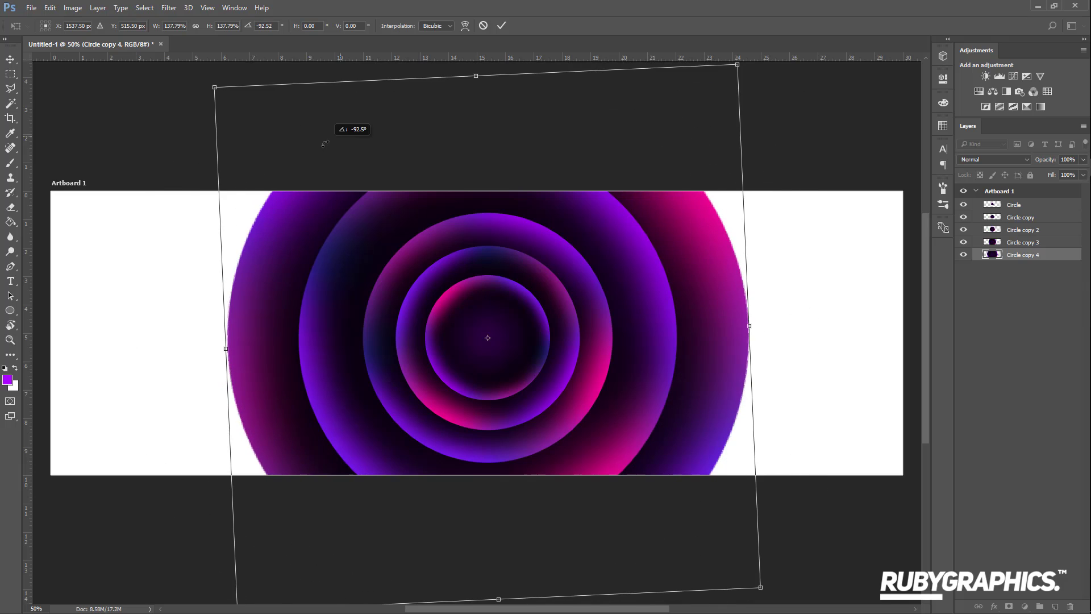
left_click(501, 26)
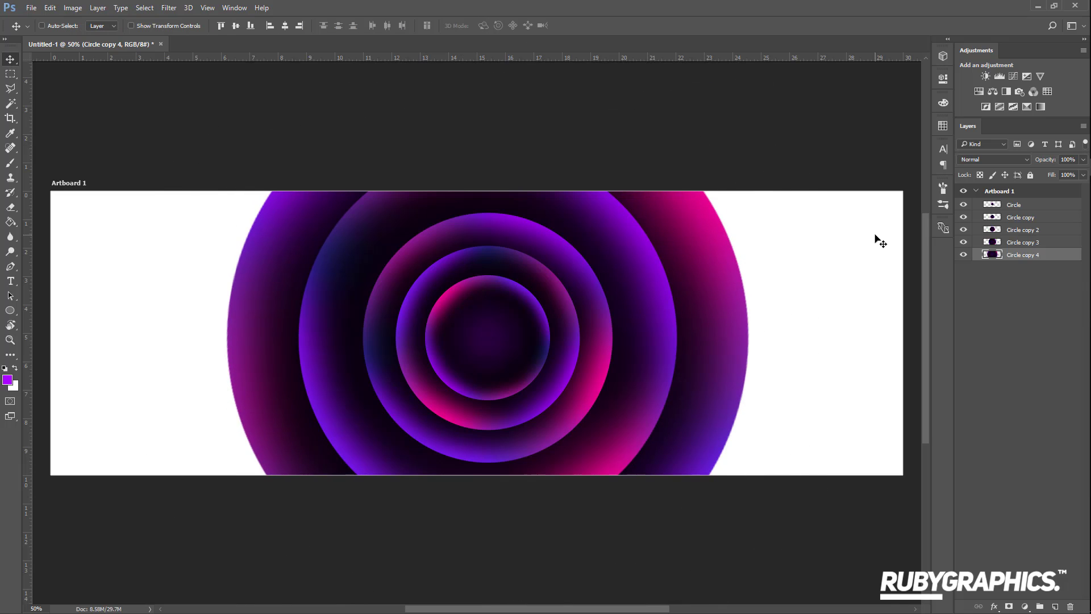
Duplicate the Circle copy 4 layer and place the duplicate at the bottom of the circle stack
key("ctrl+j")
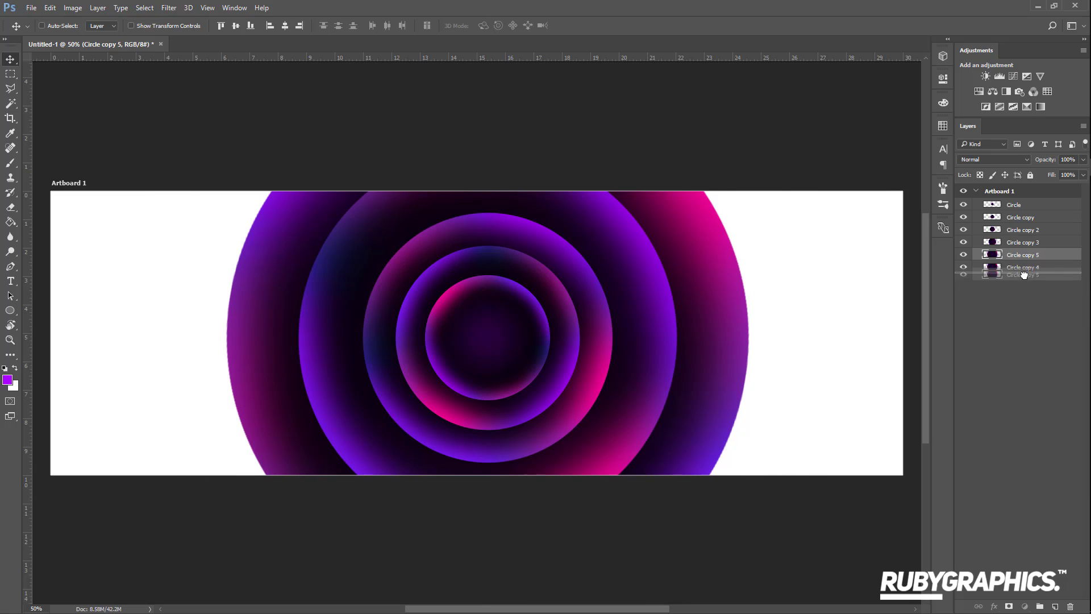
key("ctrl+shift+bracketright")
left_click_drag(1019, 211, 1026, 270)
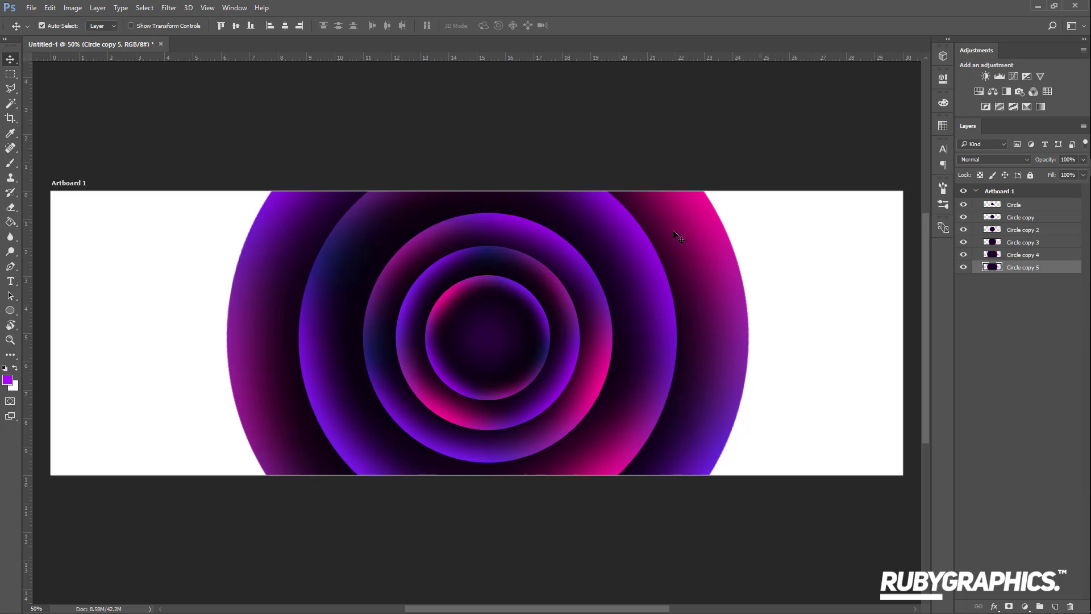
Free-transform the bottommost circle, enlarging it to about 132% around its center and rotating it about 55.8 degrees
key("ctrl+t")
key("ctrl+minus")
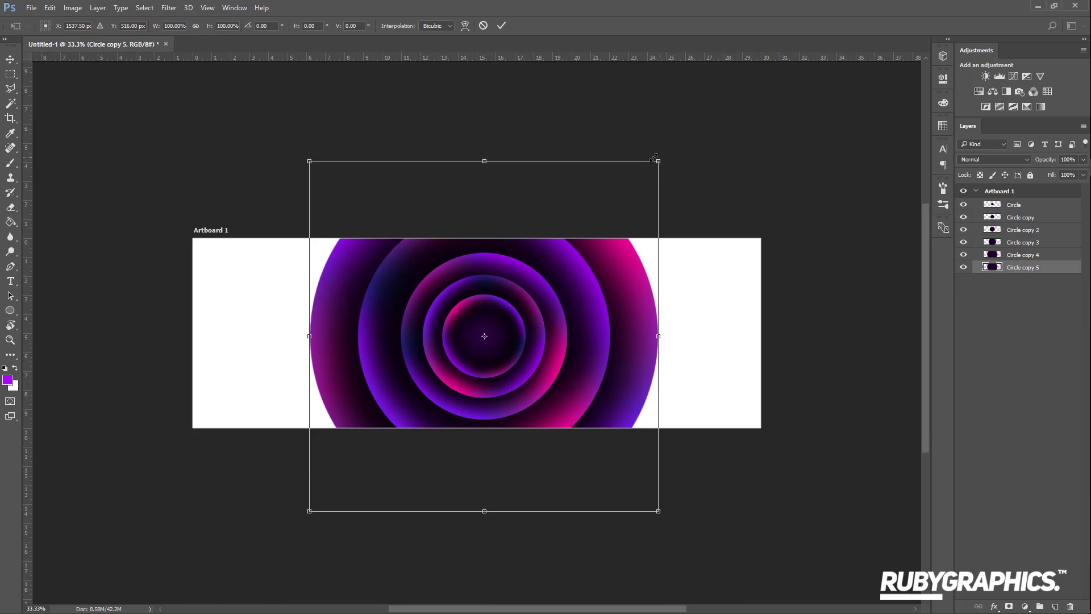
left_click_drag(661, 159, 816, 450)
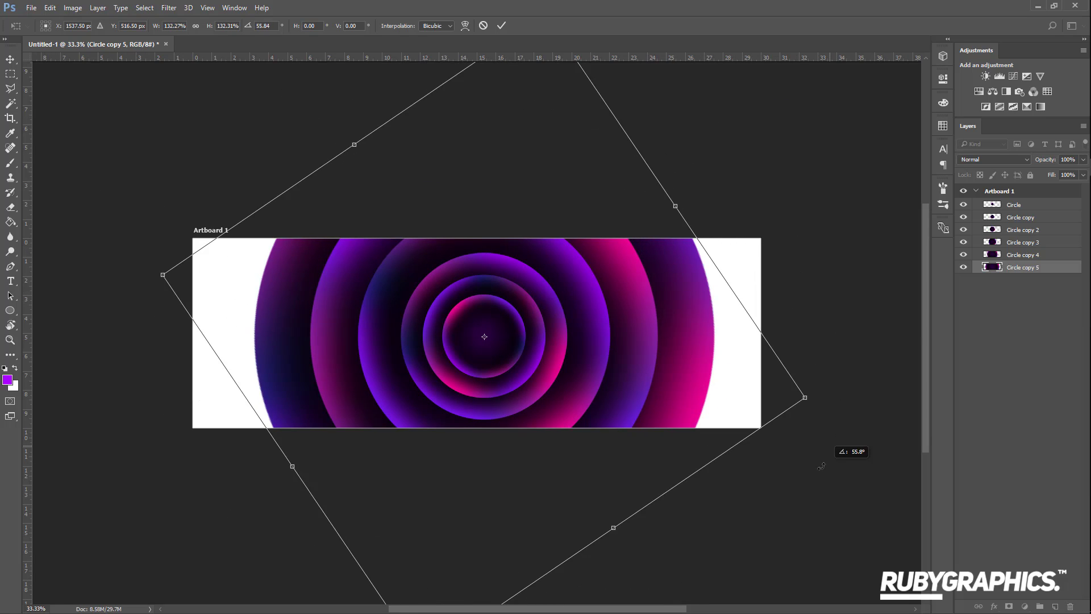
left_click(501, 25)
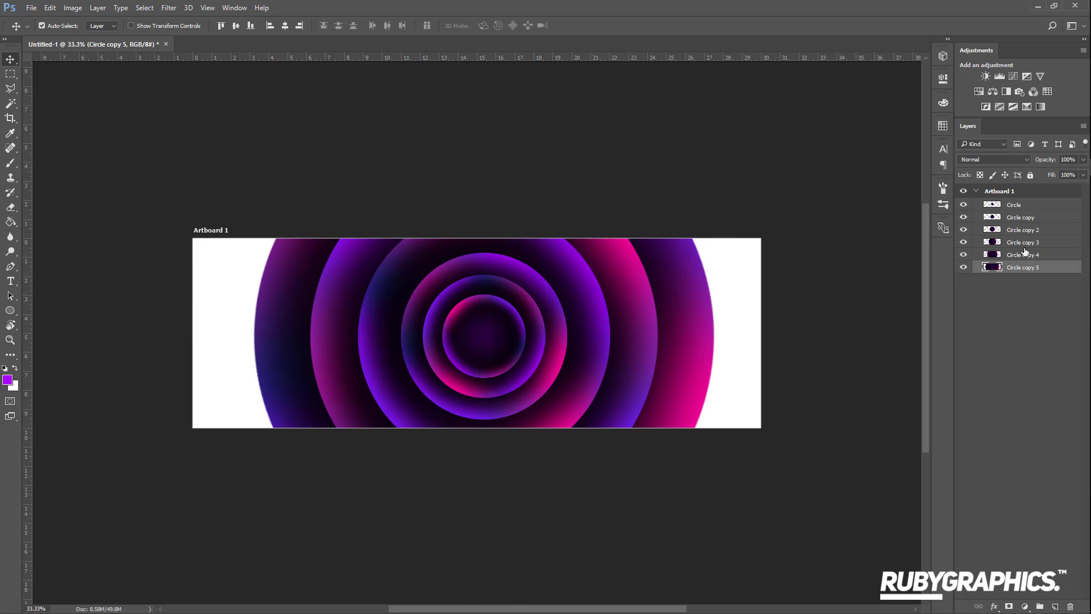
Duplicate Circle copy 5 beneath the others, enlarge the duplicate until it covers the whole artboard and rotate it counterclockwise
key("ctrl+j")
mouse_move(1017, 275)
left_mouse_down()
mouse_move(1017, 287)
mouse_move(1019, 276)
left_mouse_up()
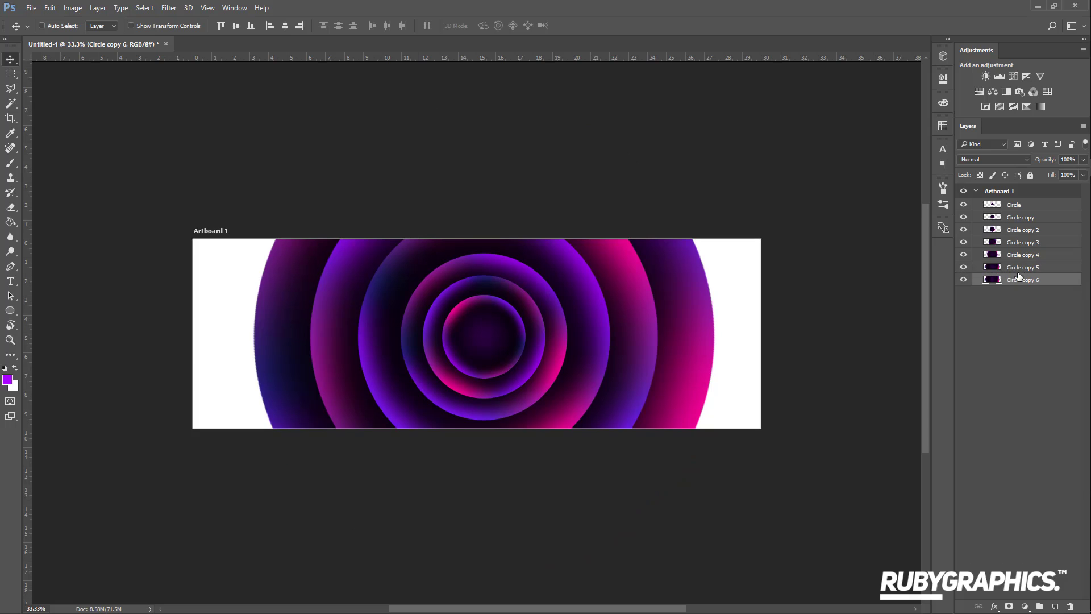
key("ctrl+t")
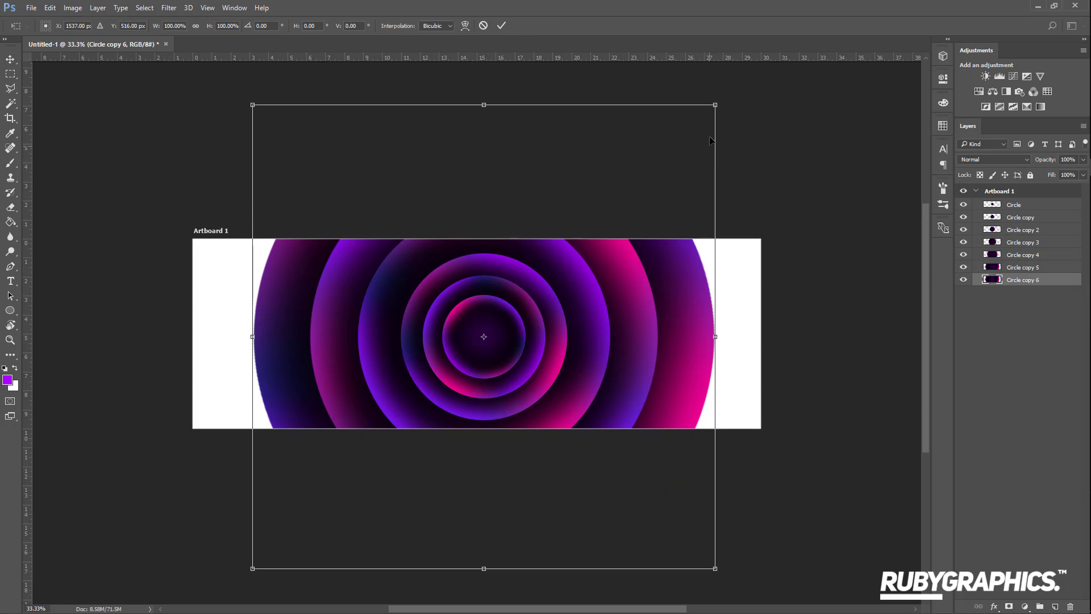
left_click_drag(717, 108, 855, 106)
left_click_drag(894, 152, 461, 131)
left_click(502, 25)
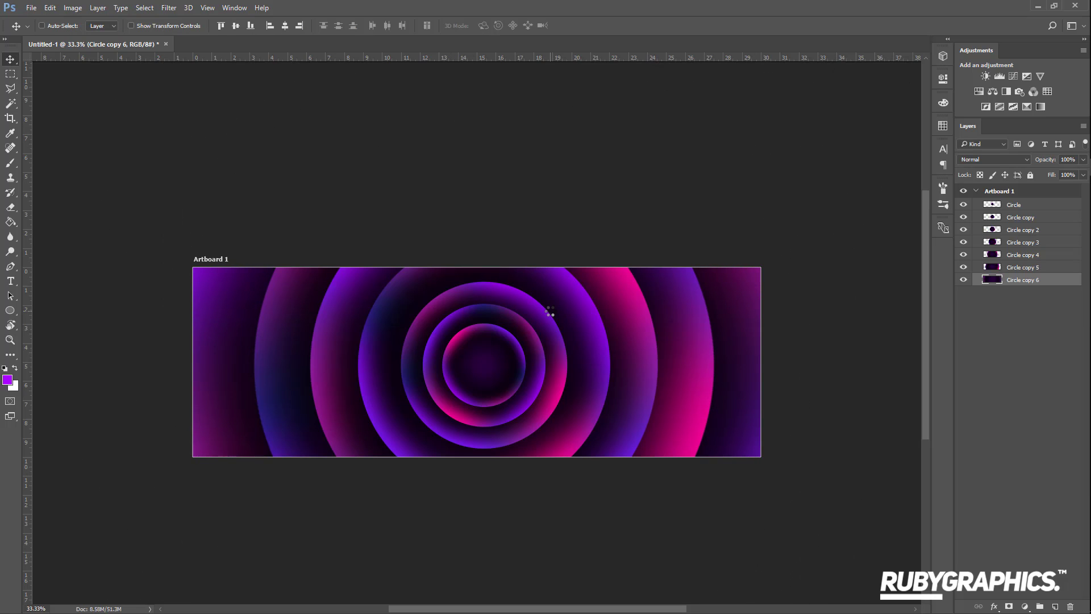
Bring the Myth Gaming logo from RubyGraphics 2,000 Subscribers Graphics Pack.psd into the circle document and place its layer on top
key("h")
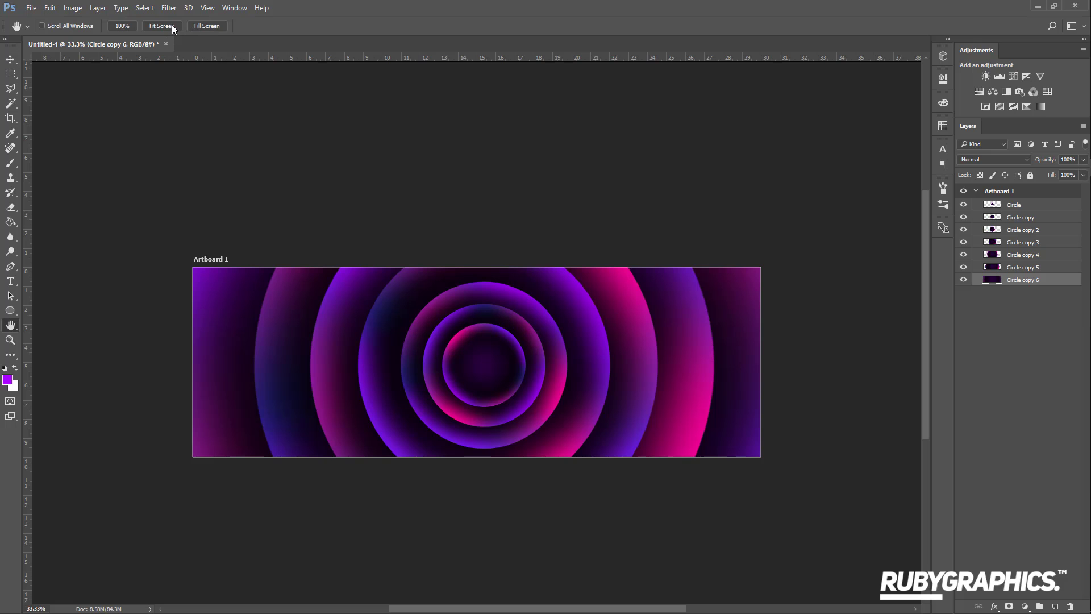
left_click(165, 25)
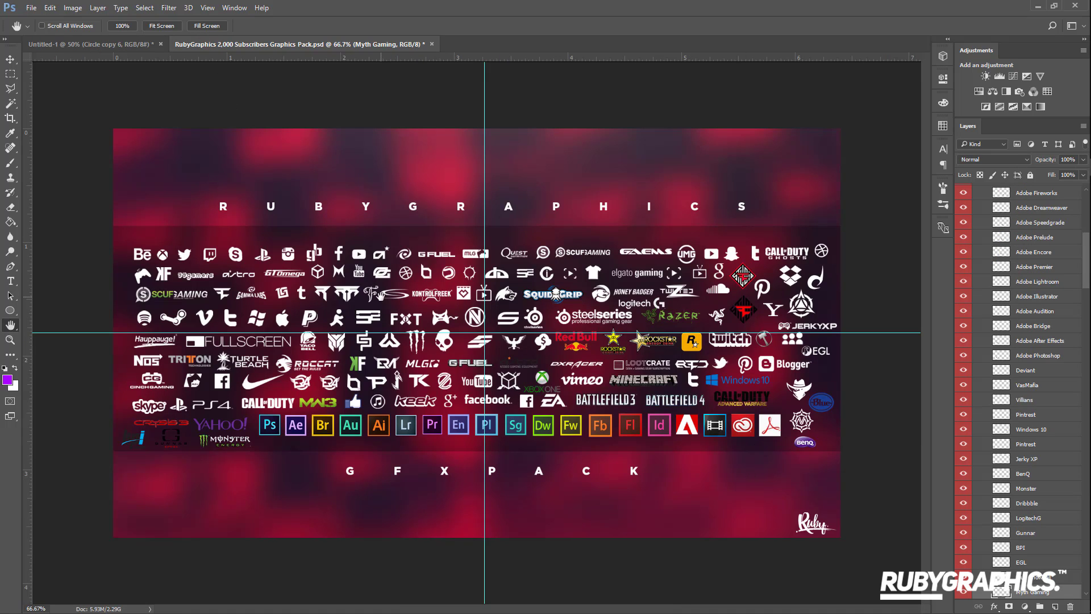
left_click(10, 59)
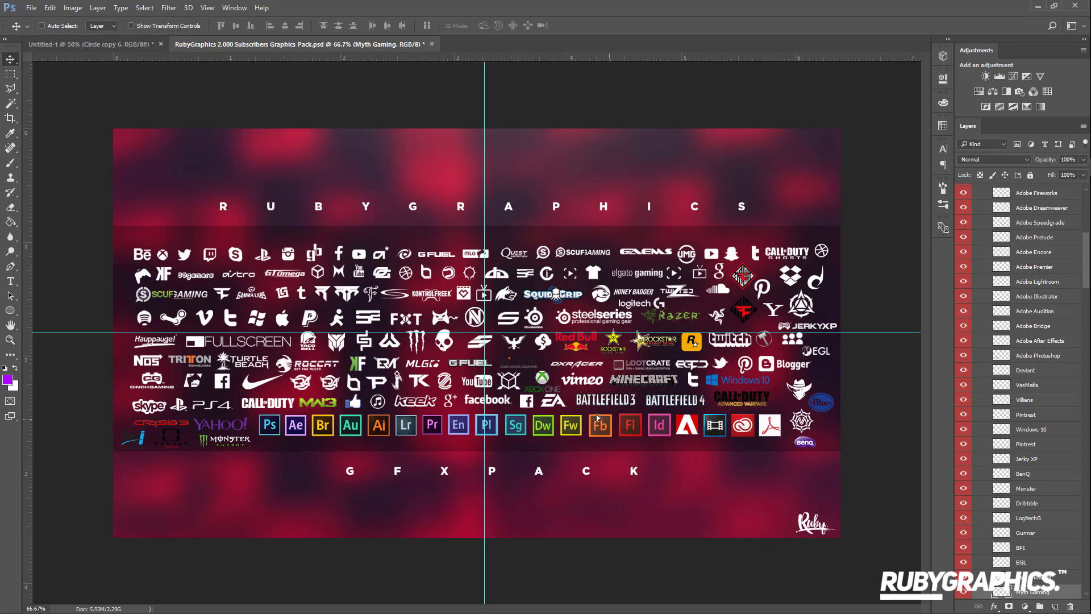
left_click_drag(600, 418, 459, 316)
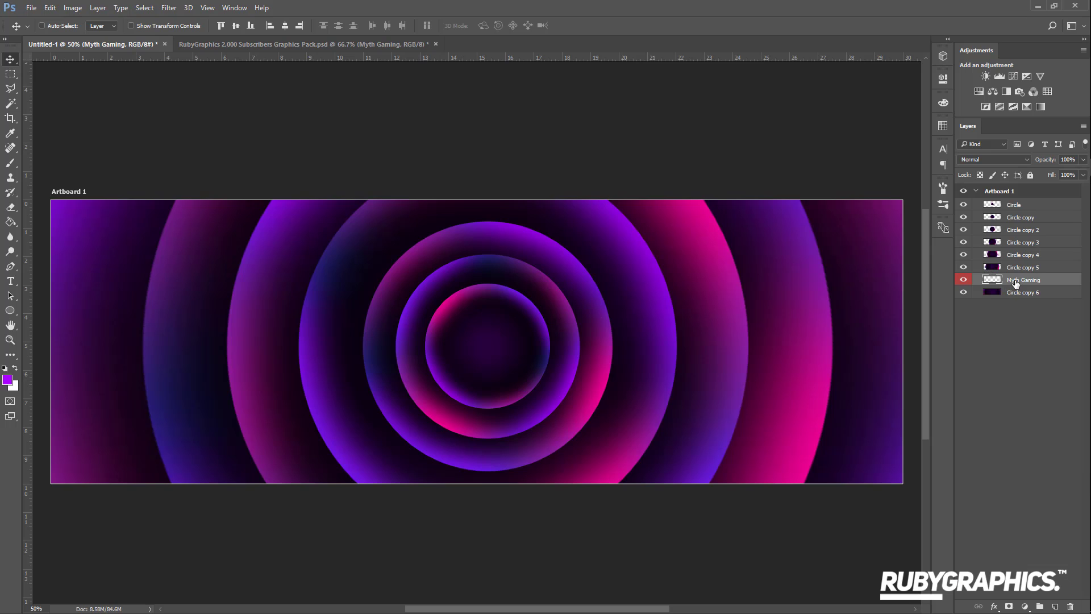
left_click_drag(1016, 284, 996, 202)
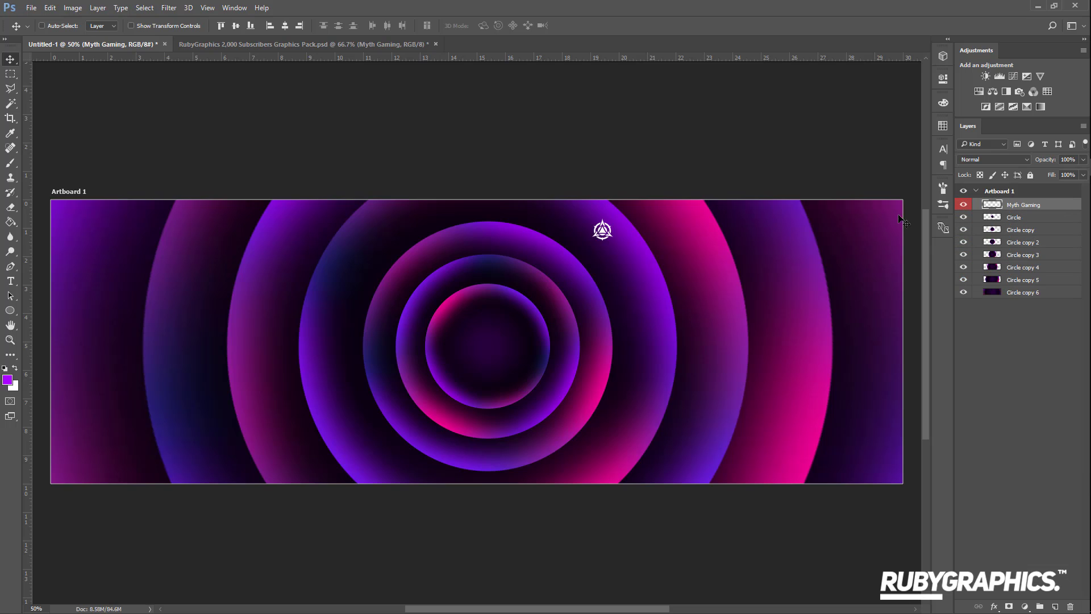
Move the Myth Gaming logo to the center of the innermost circle and show the guides to check its alignment
left_click_drag(565, 299, 514, 359)
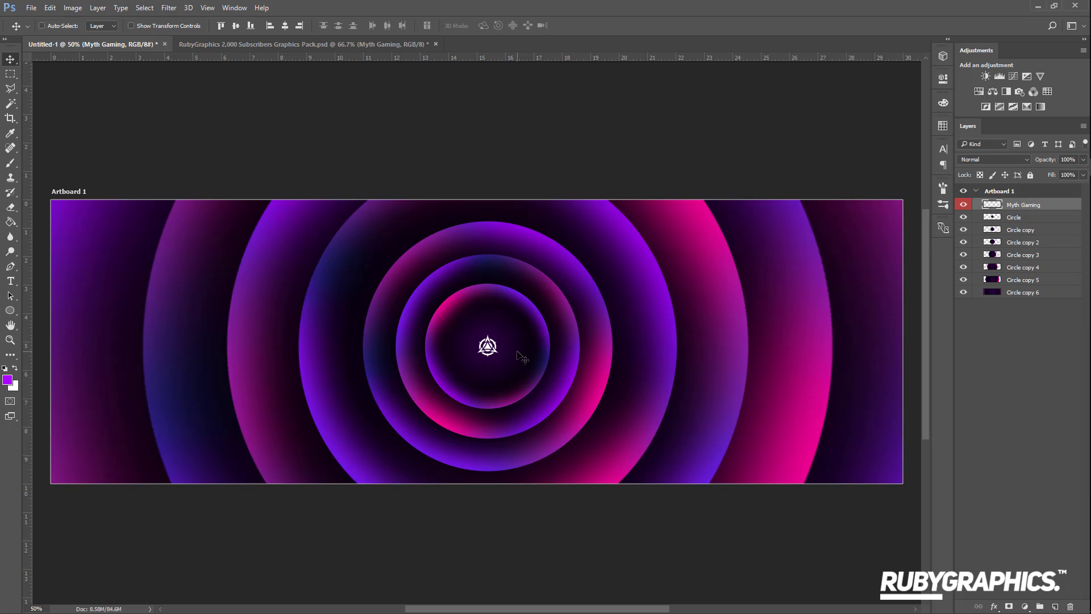
key("ctrl+semicolon")
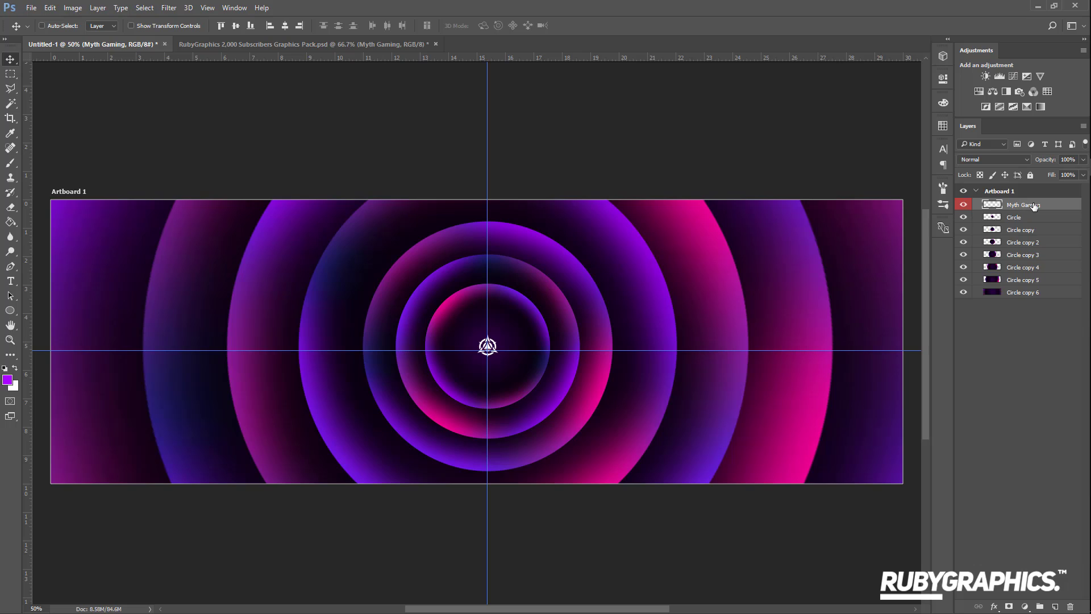
left_click(1014, 218)
left_click(1017, 207)
Enlarge the Myth Gaming logo to about 176% around its center and hide the guides
key("ctrl+t")
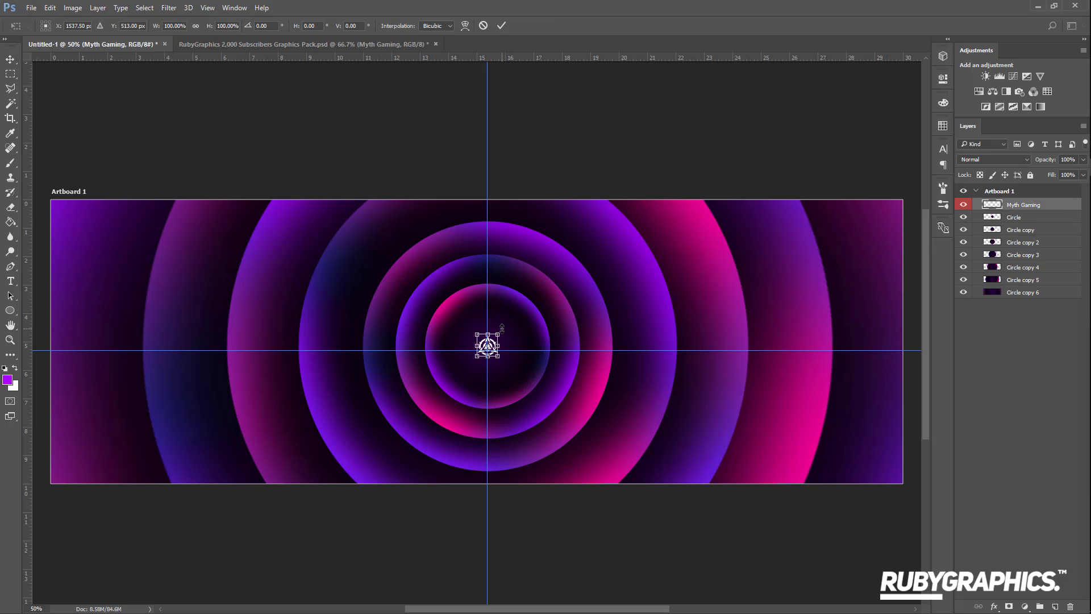
key("ctrl+plus")
key("ctrl+plus")
key("ctrl+plus")
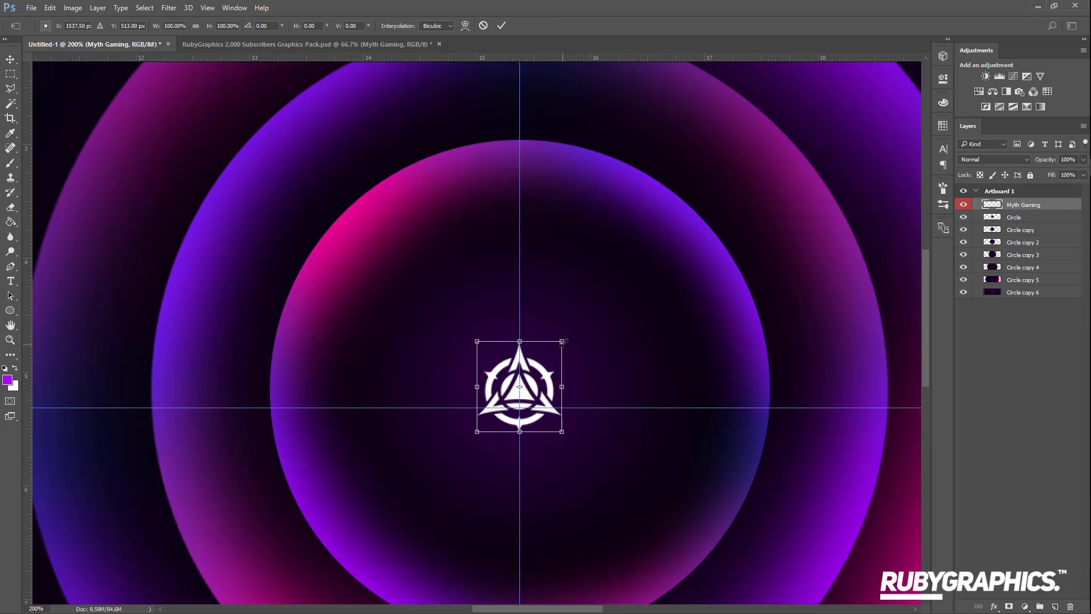
left_click_drag(563, 342, 594, 306)
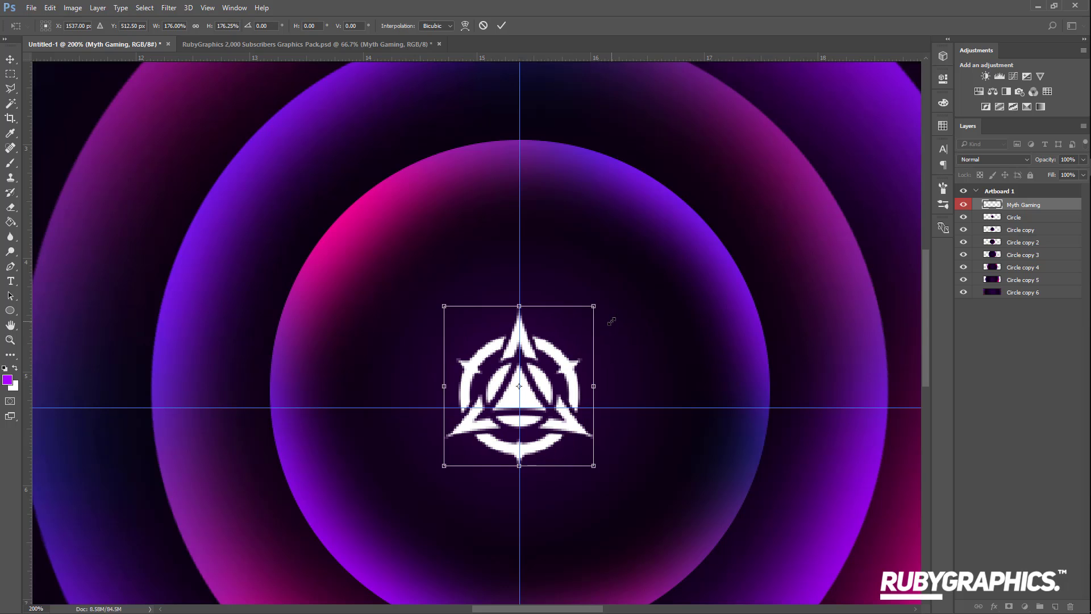
key("Return")
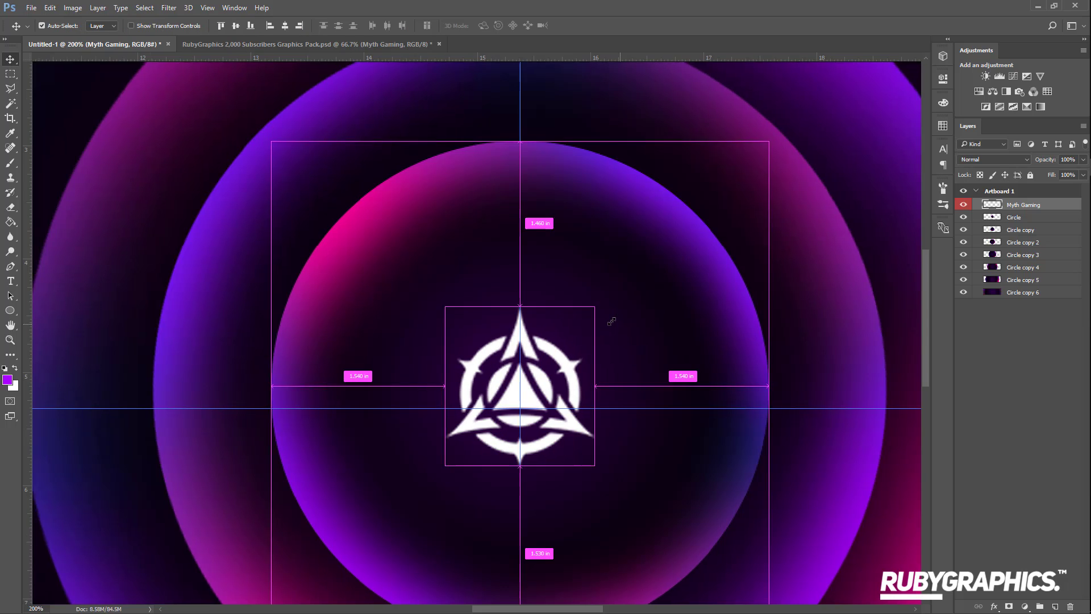
key("ctrl+minus")
key("ctrl+minus")
key("ctrl+minus")
key("ctrl+semicolon")
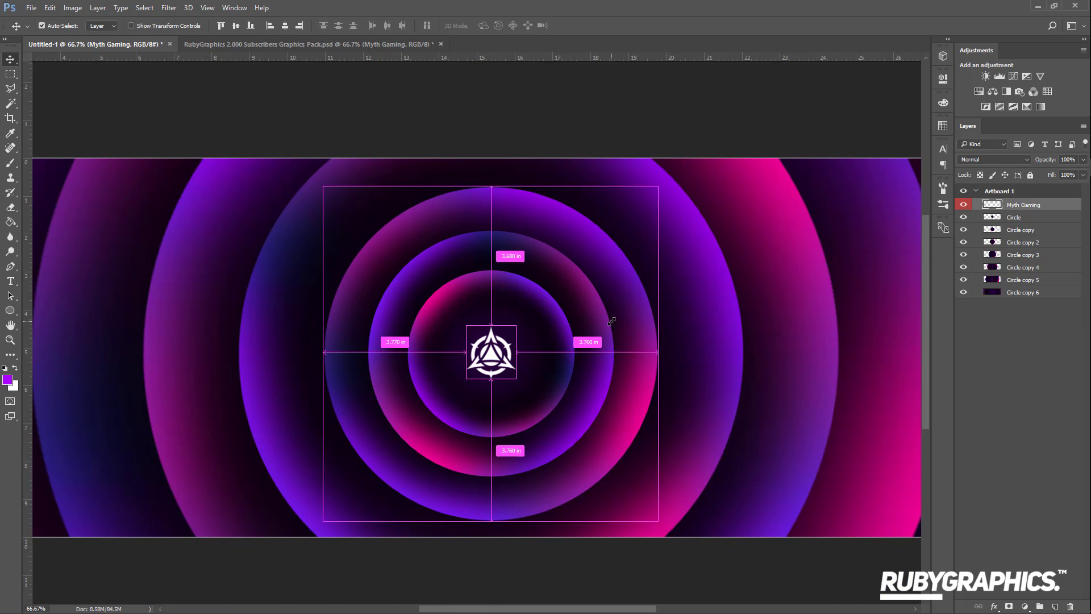
key("ctrl+minus")
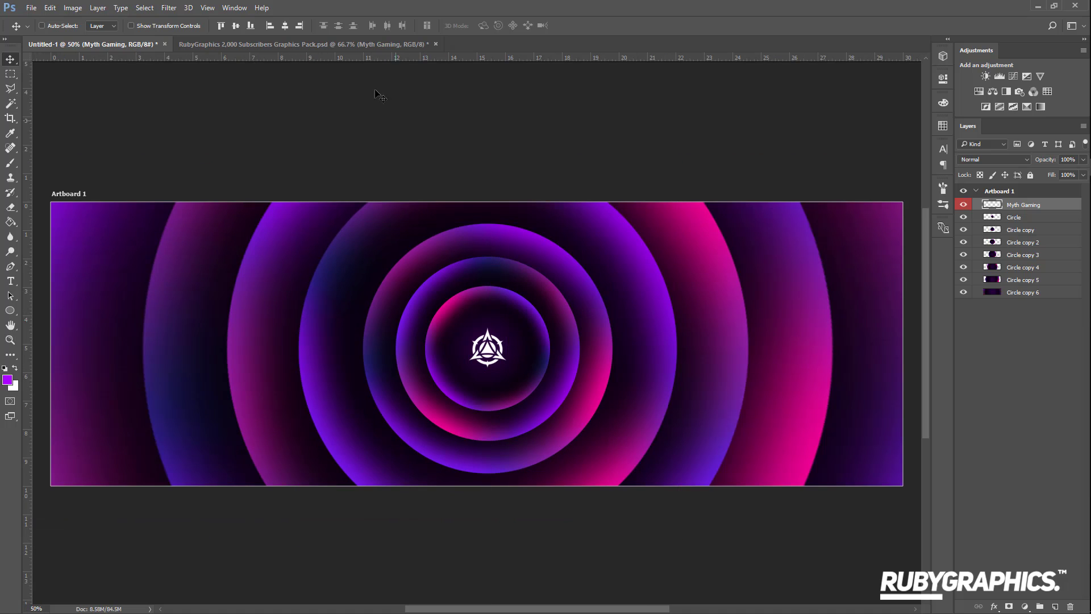
Find the Youtube icon in RubyGraphics 2,000 Subscribers Graphics Pack.psd and bring it into the circle document, right of the Myth Gaming logo
left_click(354, 43)
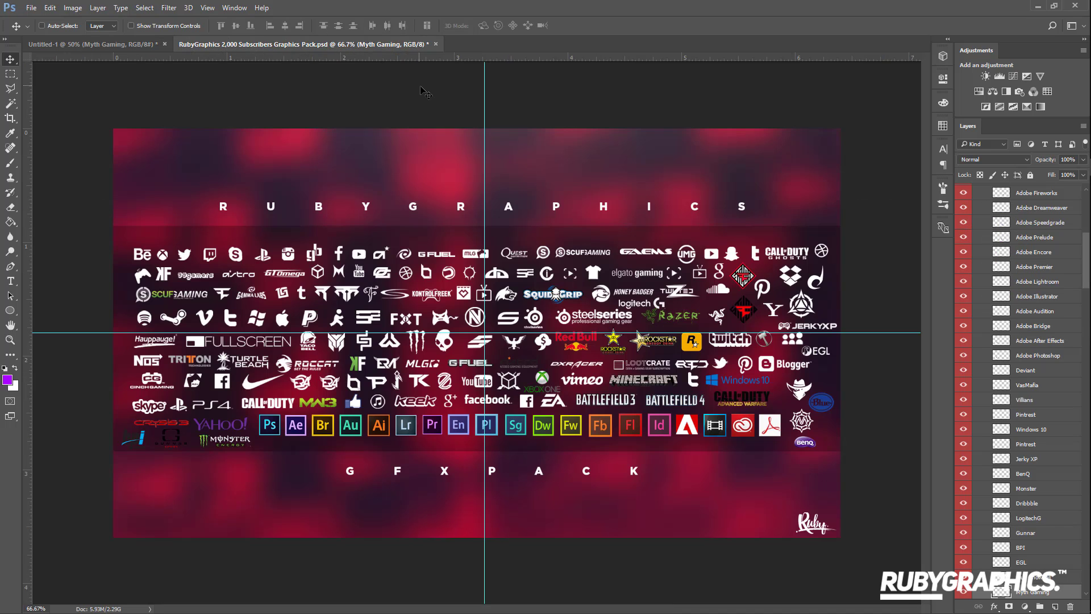
key("ctrl+f")
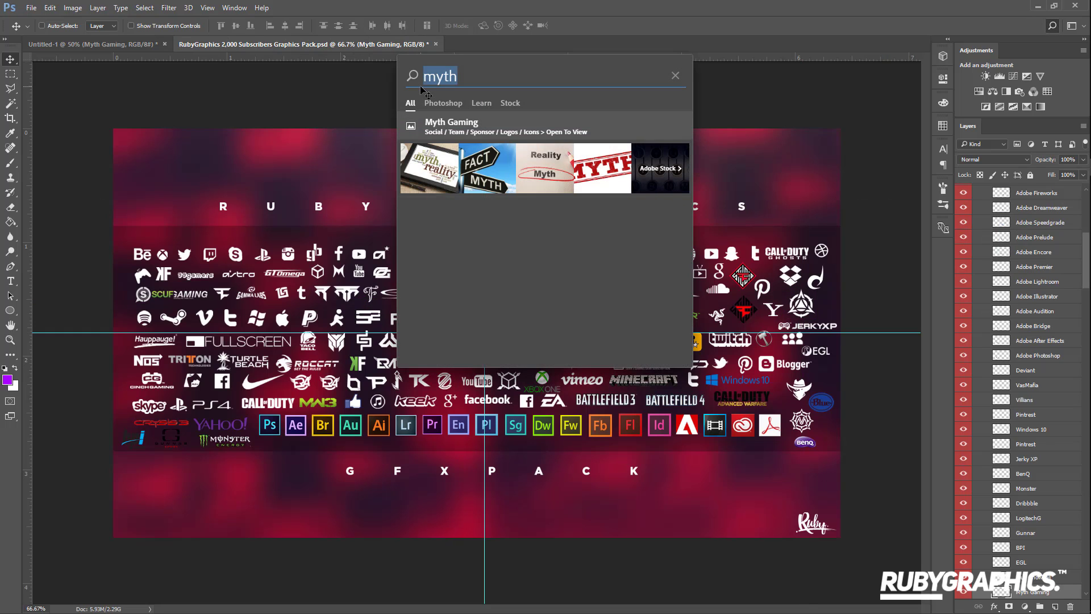
type("twu")
left_click_drag(456, 73, 351, 72)
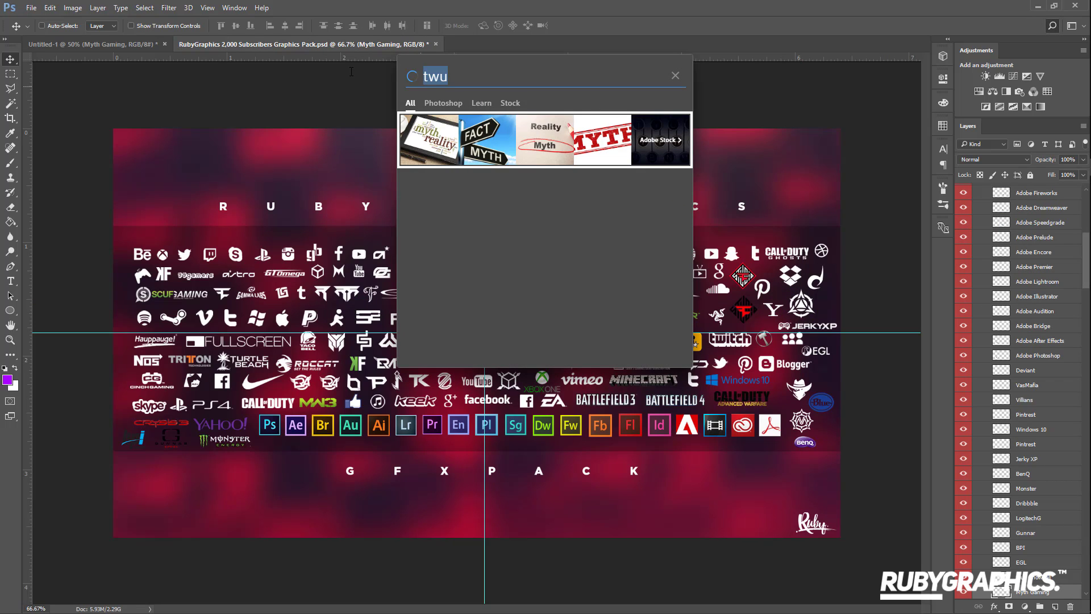
type("youtub")
left_click(531, 136)
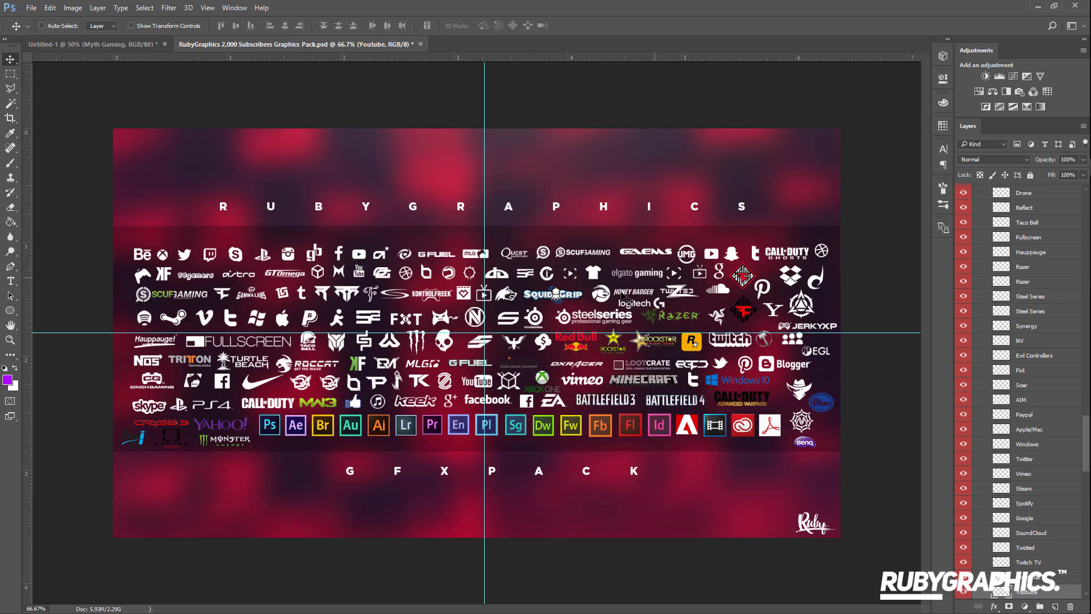
left_click_drag(80, 49, 645, 356)
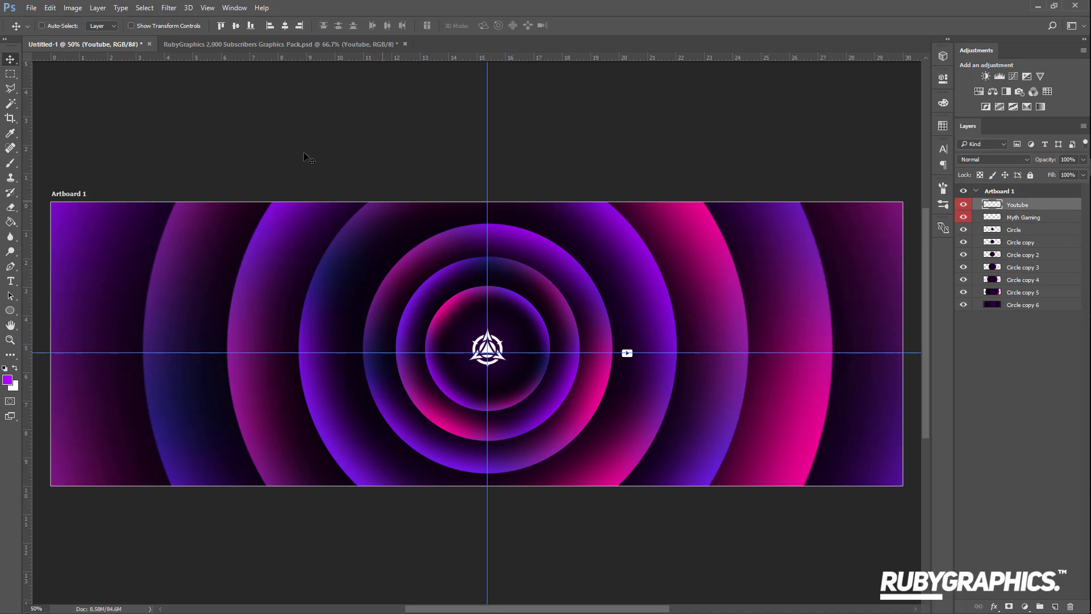
Bring the Snapchat icon from the graphics pack into the circle document, place it left of the central logo and hide the guides
left_click(284, 44)
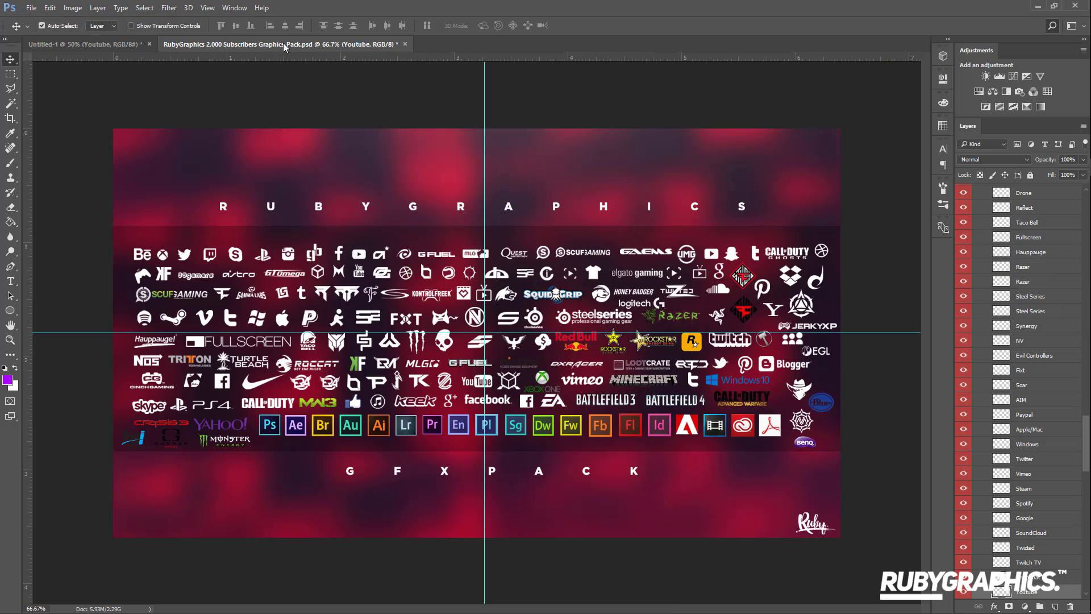
key("ctrl+f")
type("snap")
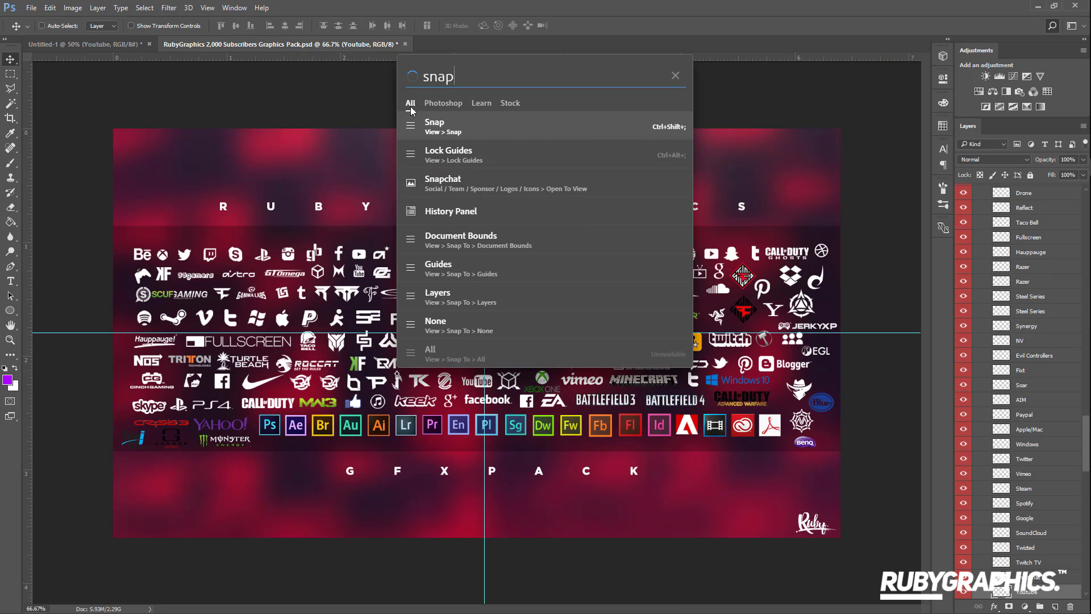
left_click(471, 185)
left_click_drag(482, 216, 316, 361)
key("ctrl+semicolon")
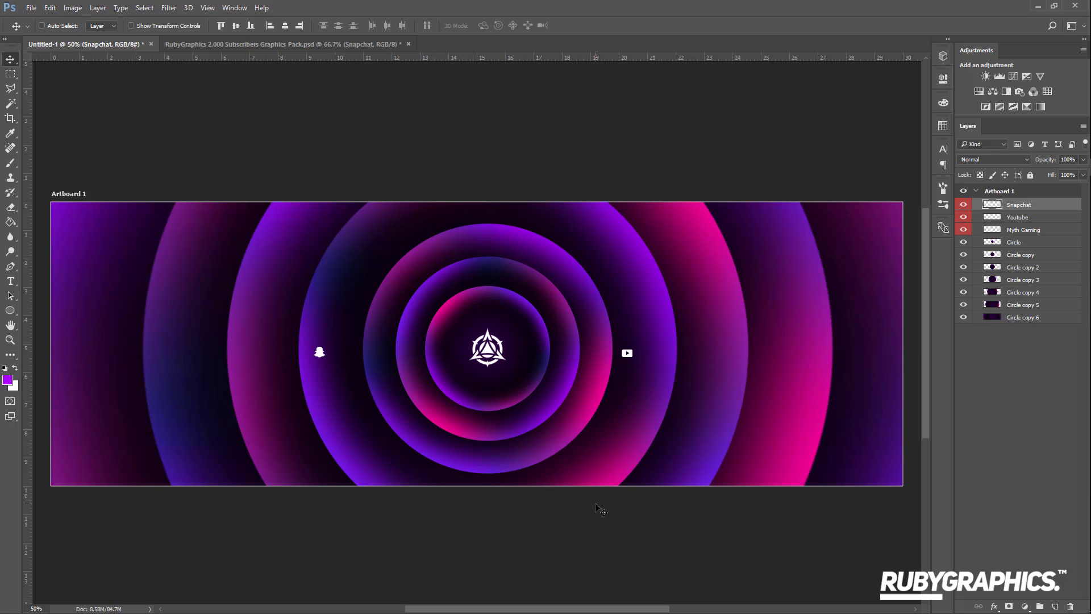
Move the Snapchat icon 40 px left toward the ring's outer edge and make the Youtube layer active
key("shift+Left")
key("shift+Left")
key("shift+Left")
key("shift+Left")
key("alt+bracketleft")
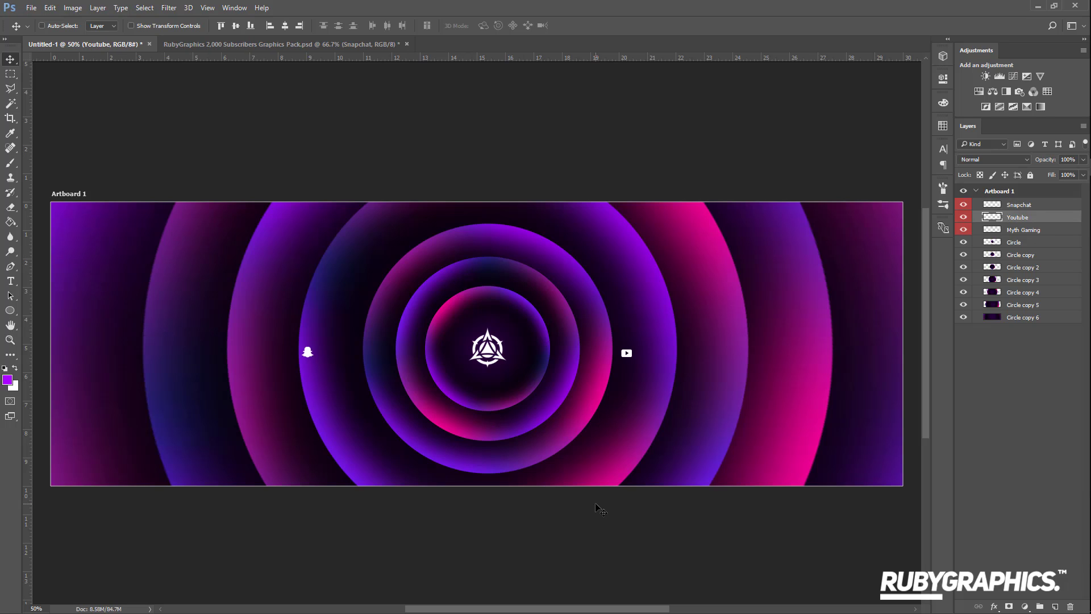
Configure the Type tool with the Nexa Bold font, a size of 24 pt and white as the text color
left_click(15, 283)
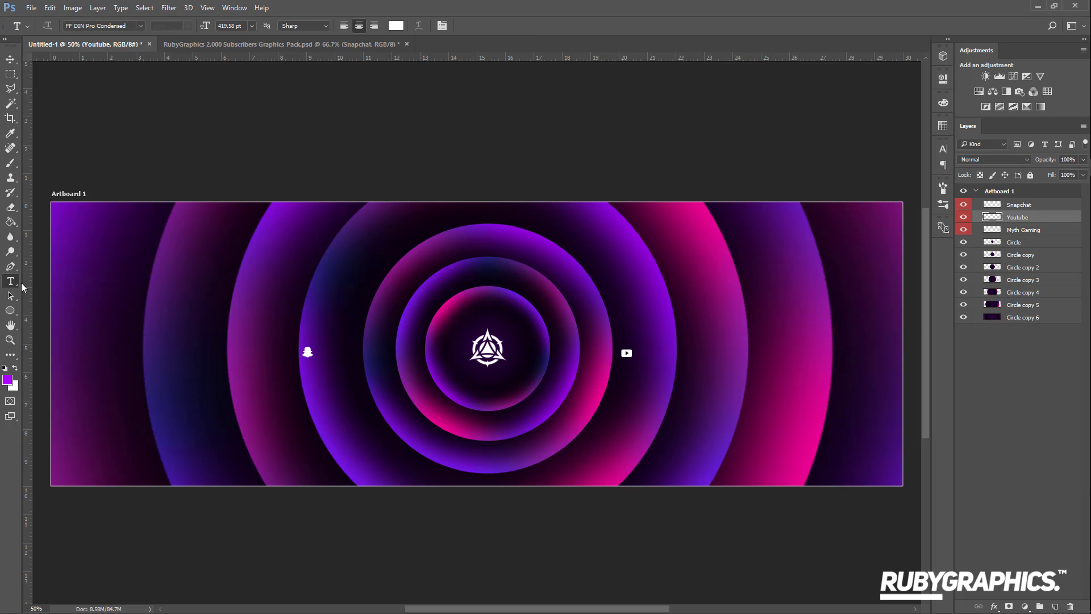
left_click(103, 26)
type("ne")
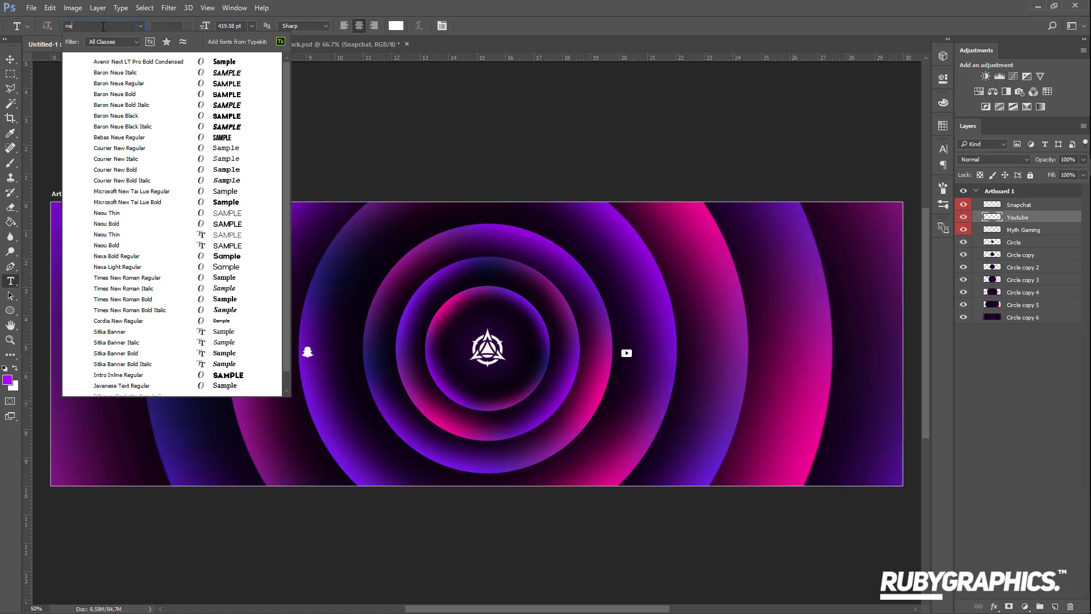
type("xa")
left_click(188, 53)
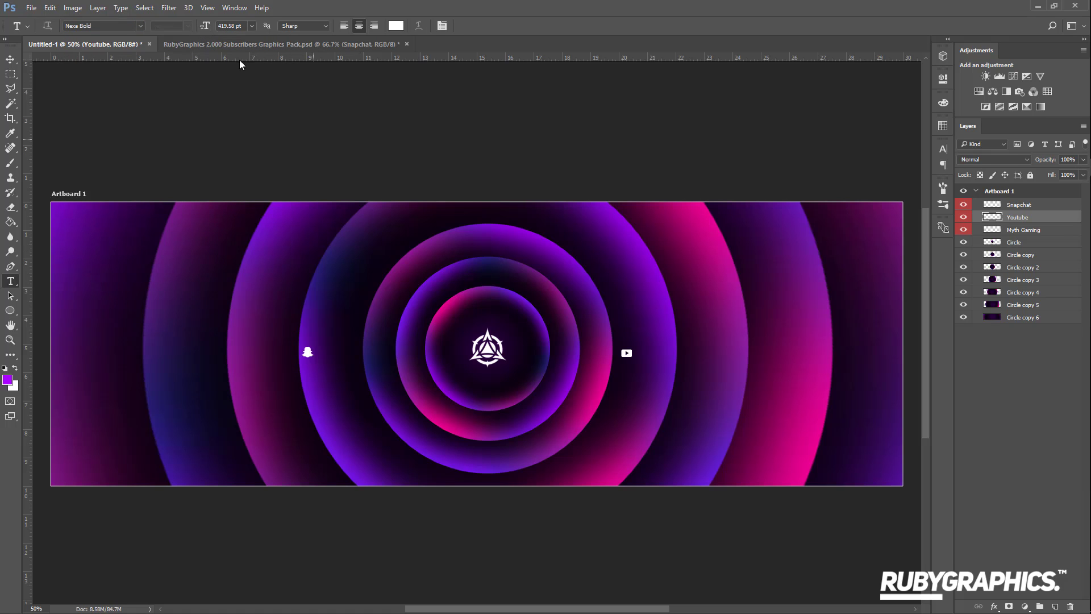
left_click(251, 27)
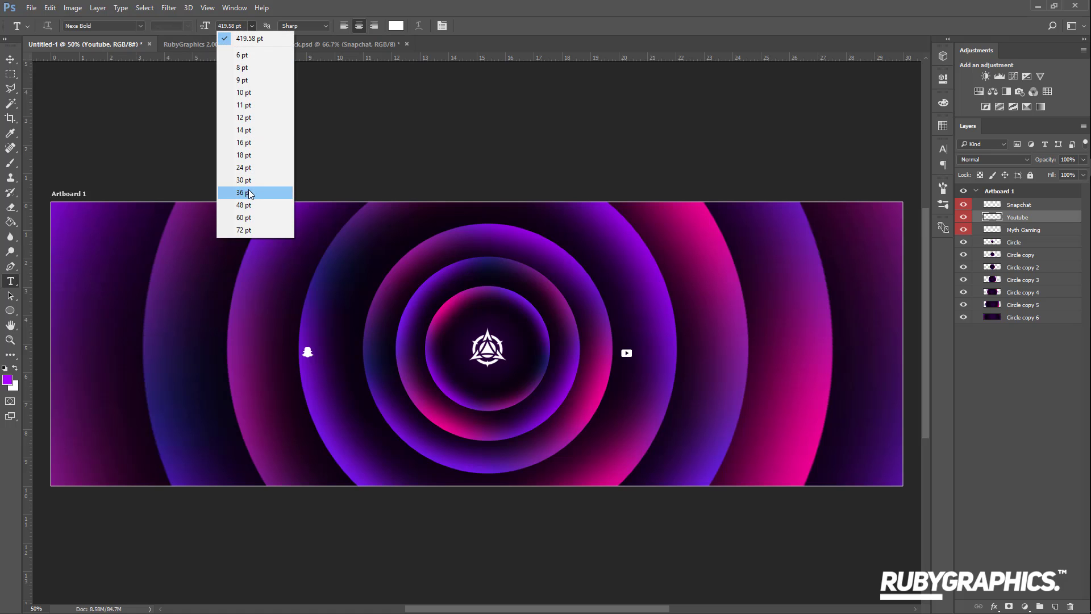
left_click(246, 168)
left_click(396, 26)
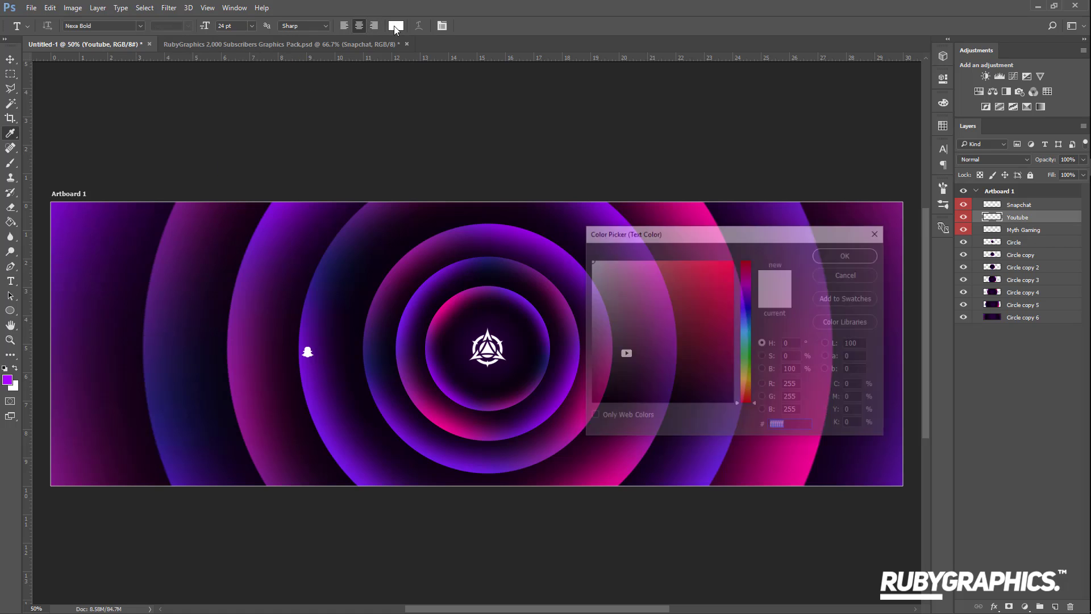
left_click(841, 256)
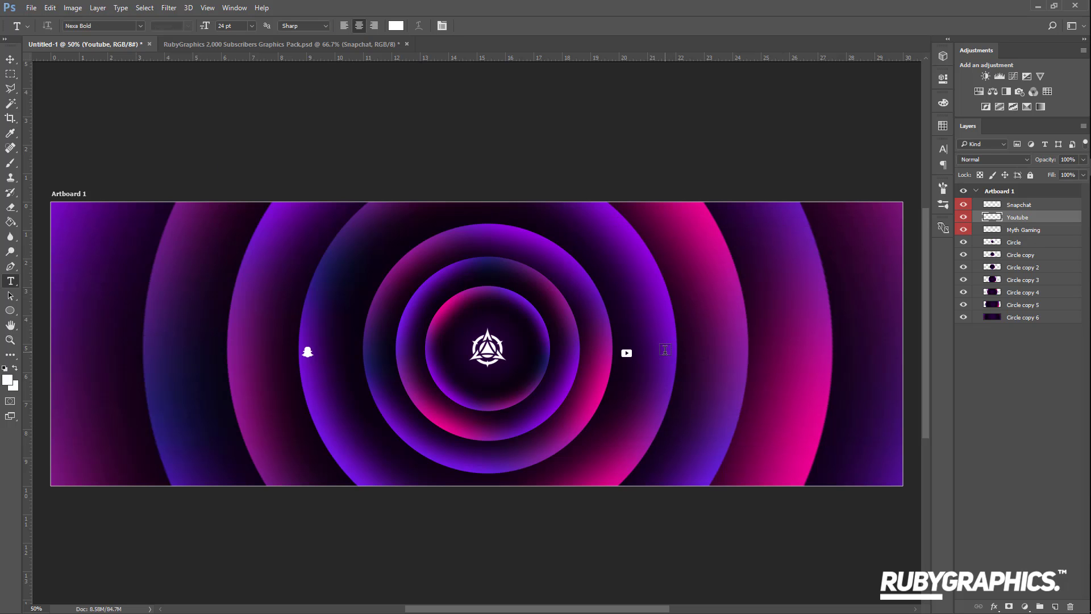
Add the text /YOUTUBENAME beside the Youtube icon
key("ctrl+plus")
key("ctrl+plus")
key("ctrl+plus")
key("h")
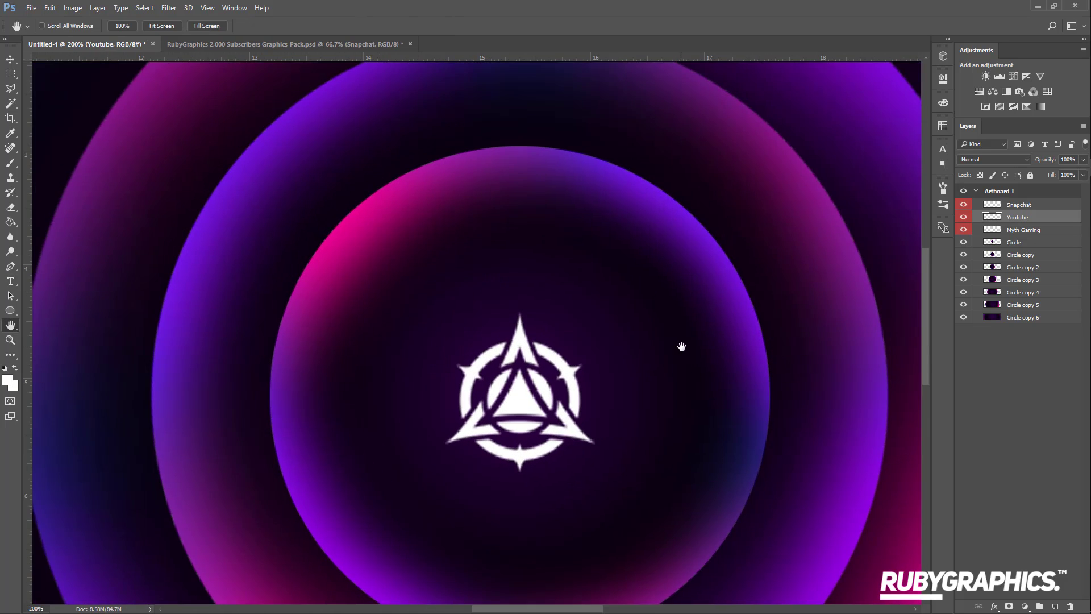
left_click_drag(680, 346, 189, 288)
left_click_drag(566, 351, 611, 359)
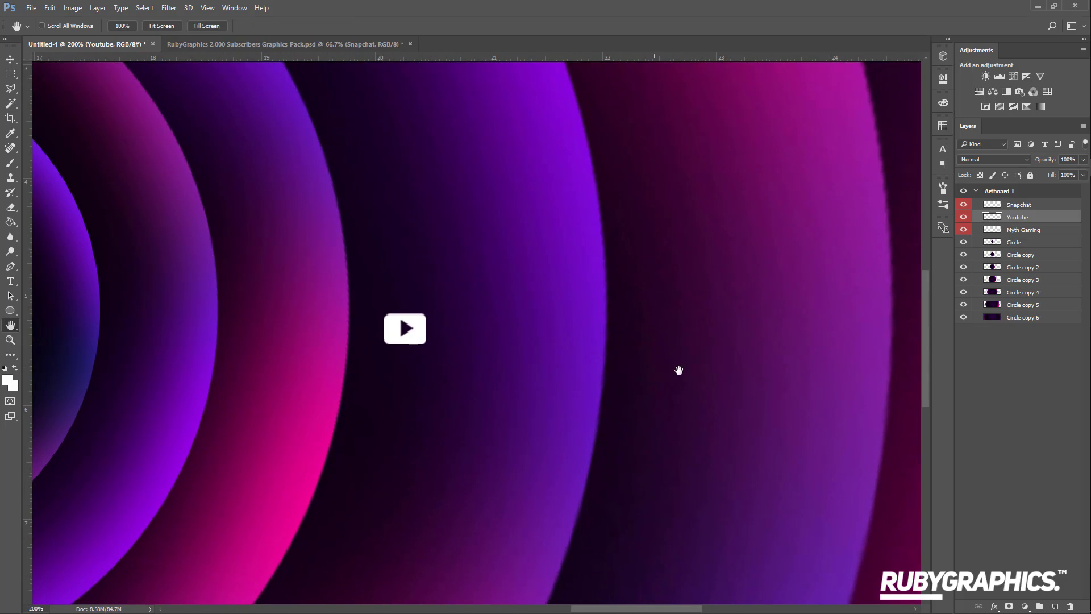
left_click(10, 281)
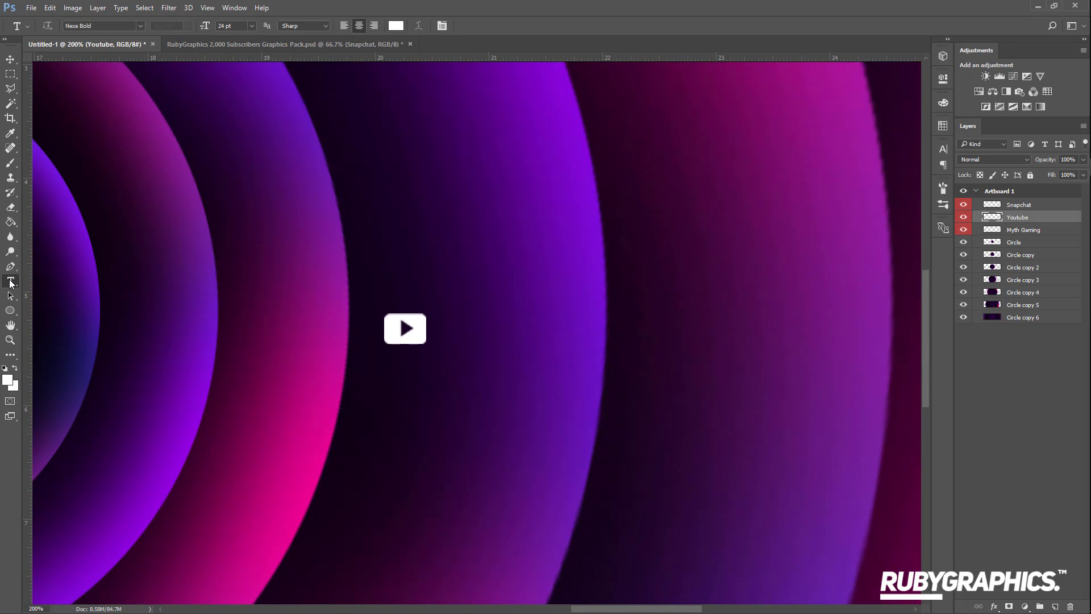
left_click(438, 333)
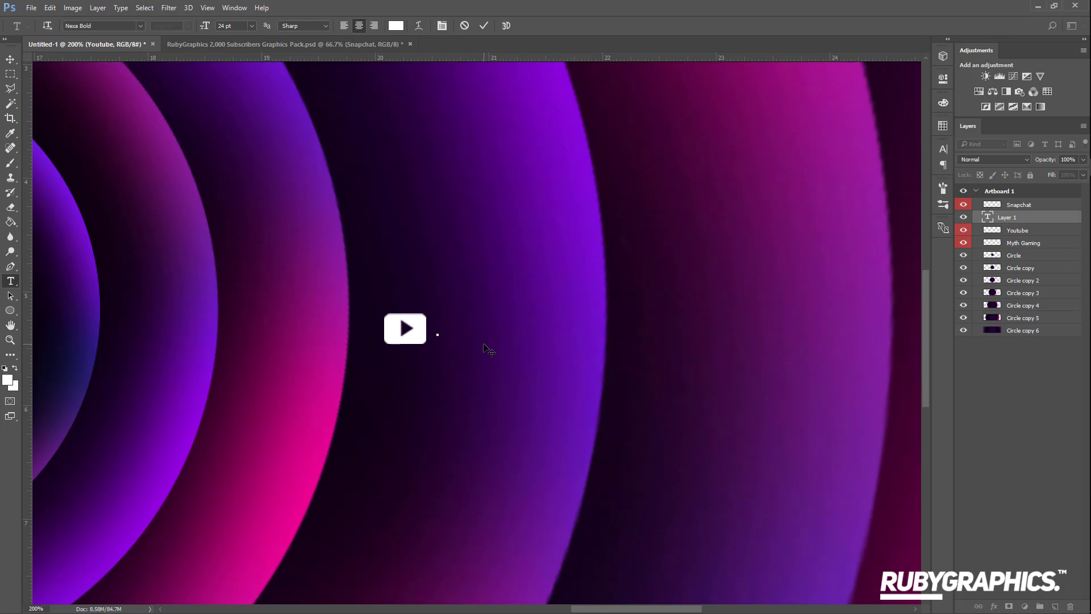
type("/YOUTU")
key("BackSpace")
type("TBE")
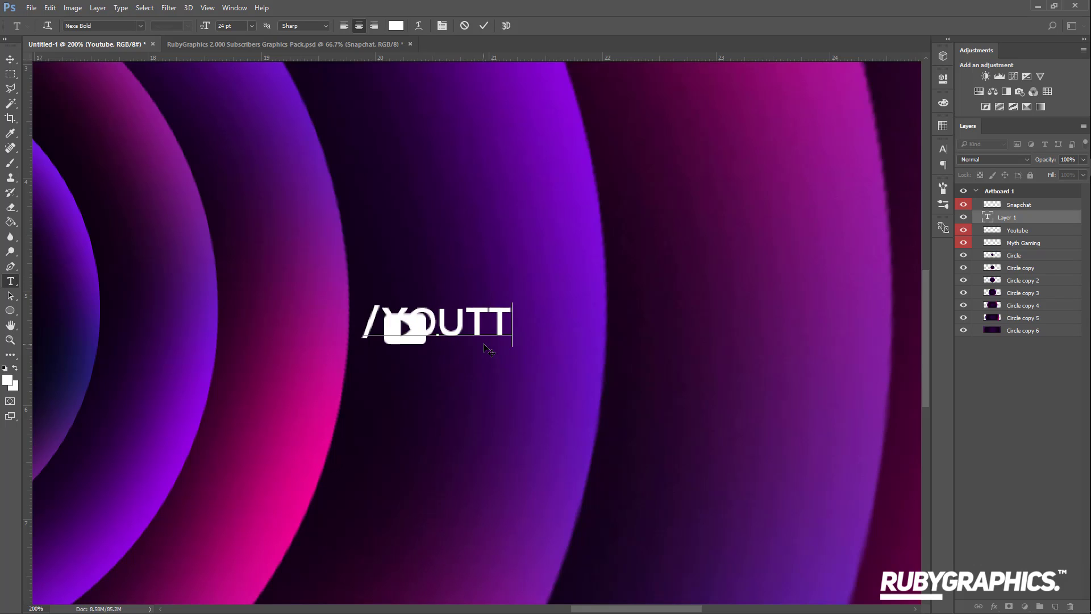
key("BackSpace")
key("BackSpace")
key("BackSpace")
key("BackSpace")
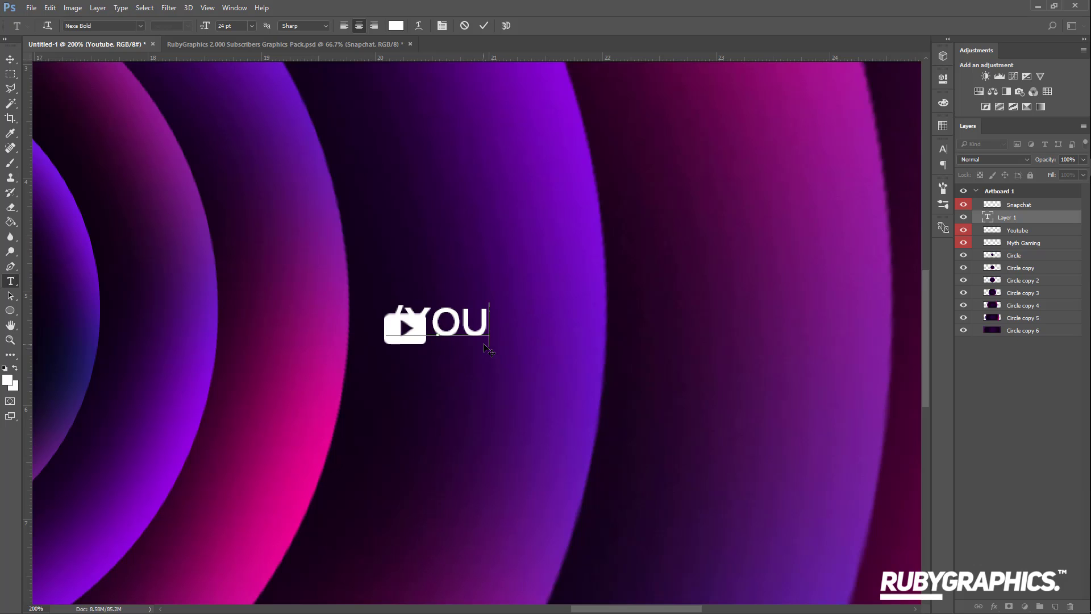
type("TUBENAME")
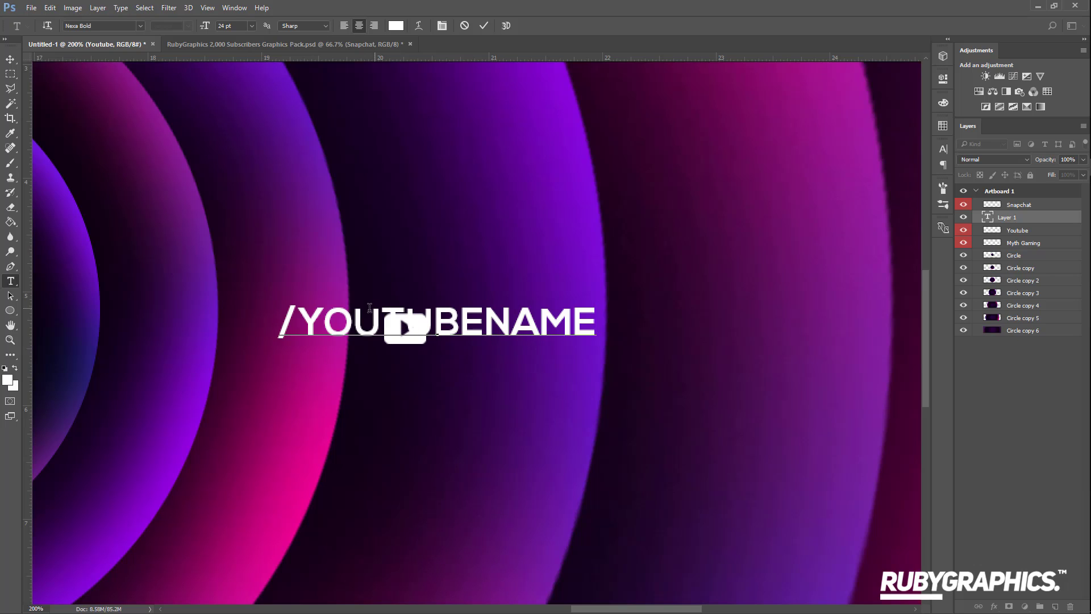
Reduce the /YOUTUBENAME text to 16 pt and commit it
key("ctrl+a")
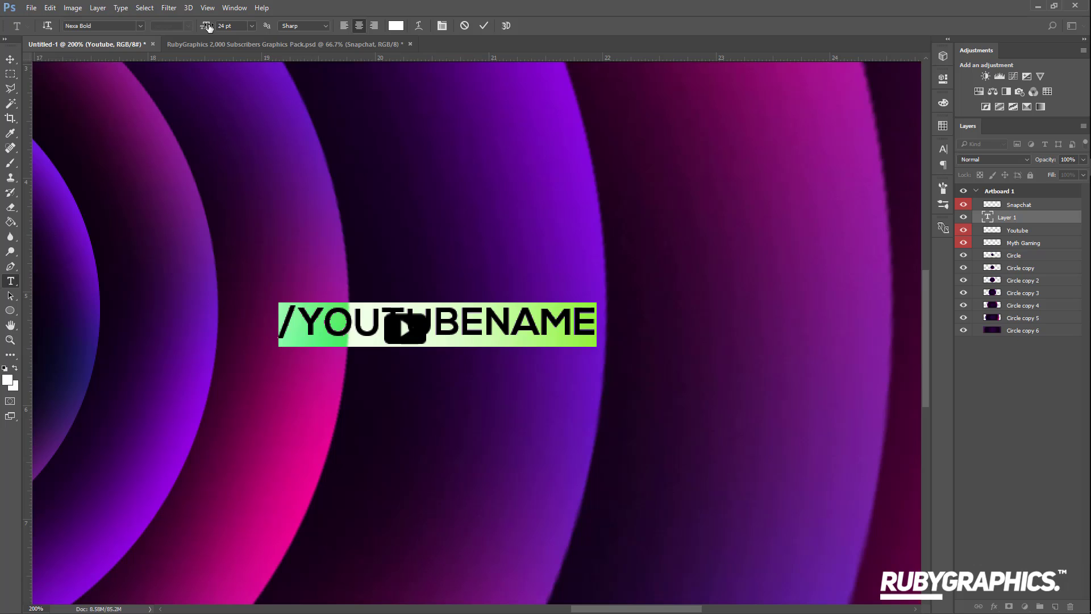
left_click_drag(209, 25, 204, 28)
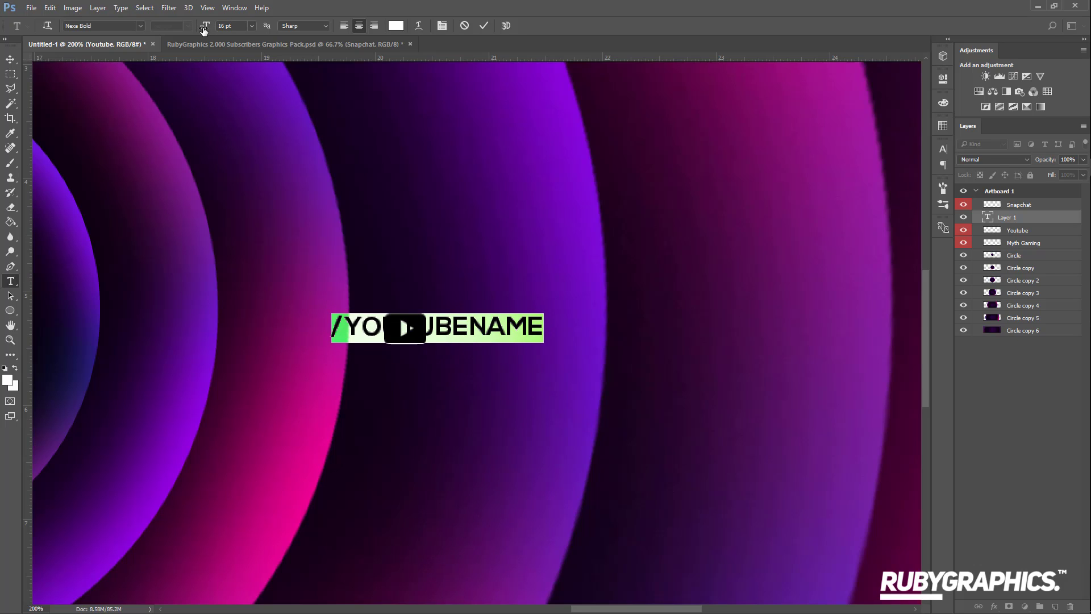
left_click(484, 26)
key("v")
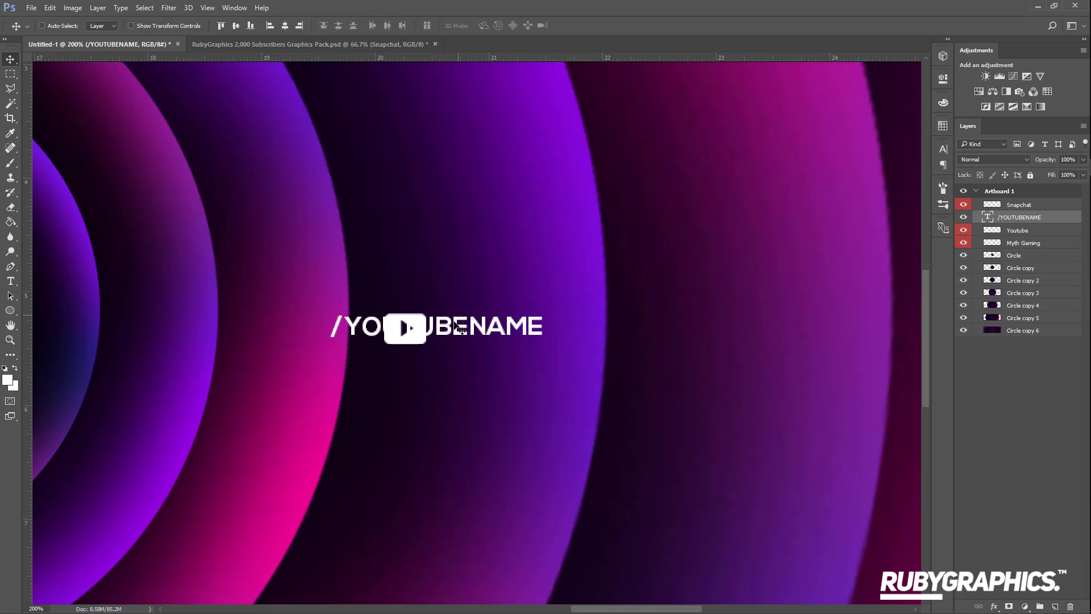
Place the /YOUTUBENAME text directly right of the Youtube icon, and shift icon and text together left to the ring's inner edge
left_click_drag(473, 323, 579, 322)
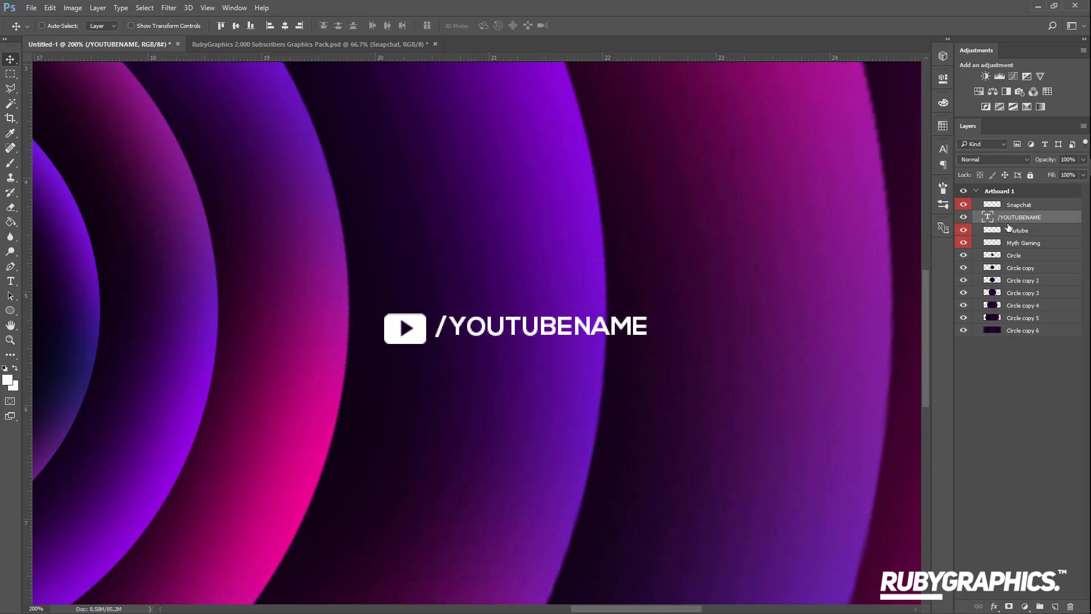
left_click(1003, 232, "shift")
left_click_drag(620, 292, 589, 292)
Set the /YOUTUBENAME text to 14 pt and move it left, closer to the Youtube icon
left_click(1003, 216)
double_click(988, 217)
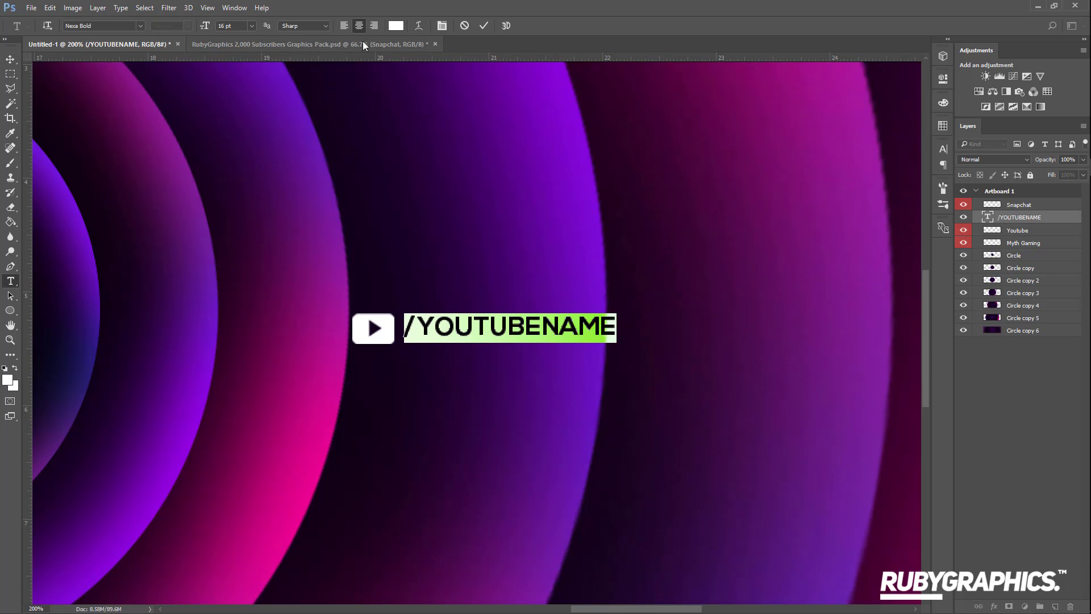
left_click_drag(203, 27, 192, 27)
left_click(484, 25)
key("v")
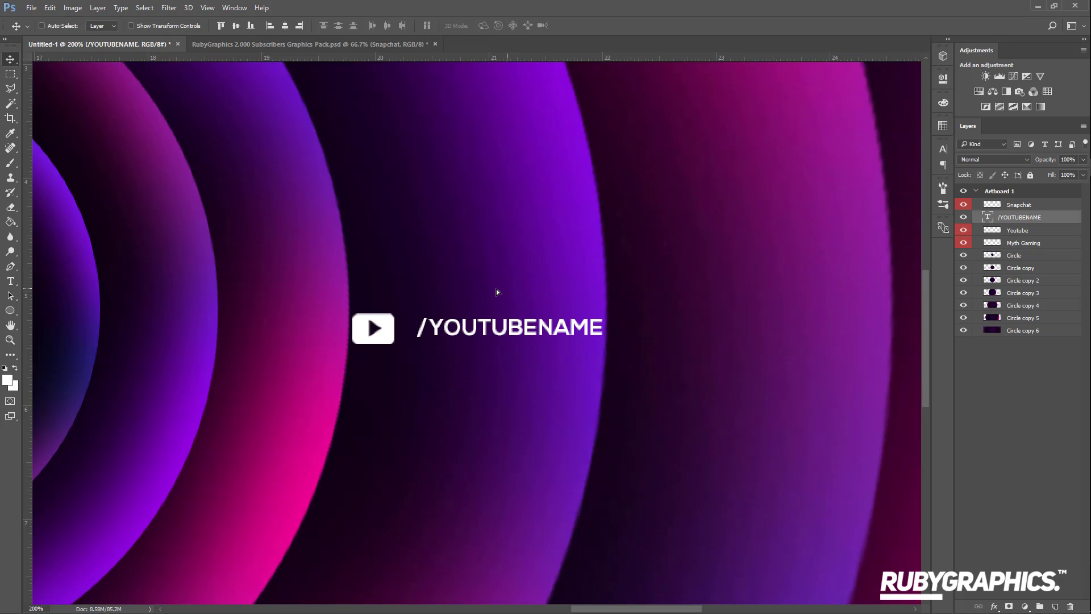
key("shift+Left")
Duplicate the /YOUTUBENAME text and place the copy directly right of the Snapchat icon
key("ctrl+minus")
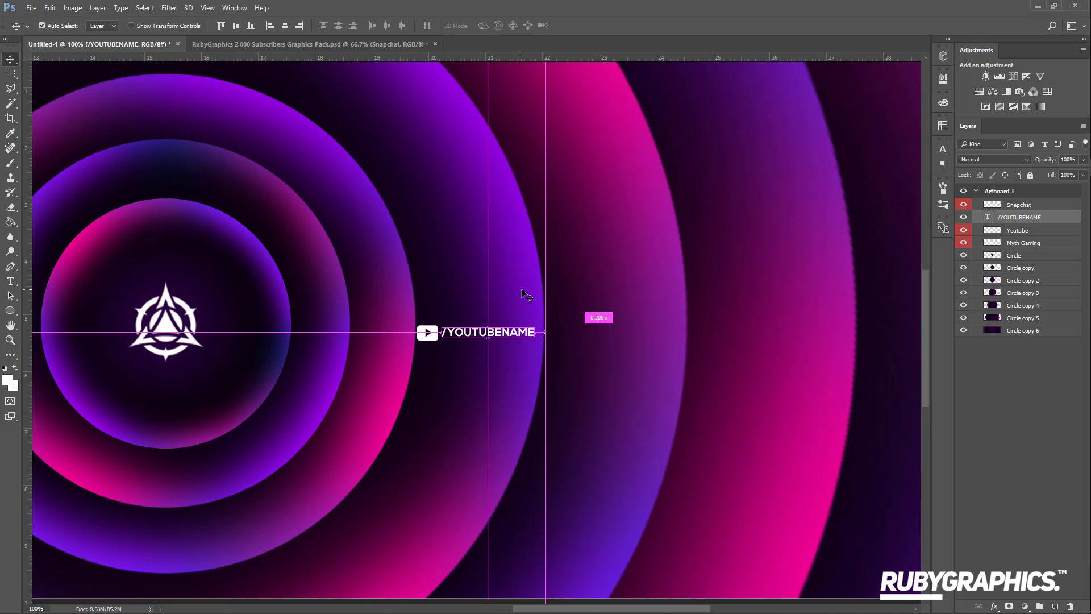
left_click_drag(699, 307, 698, 309)
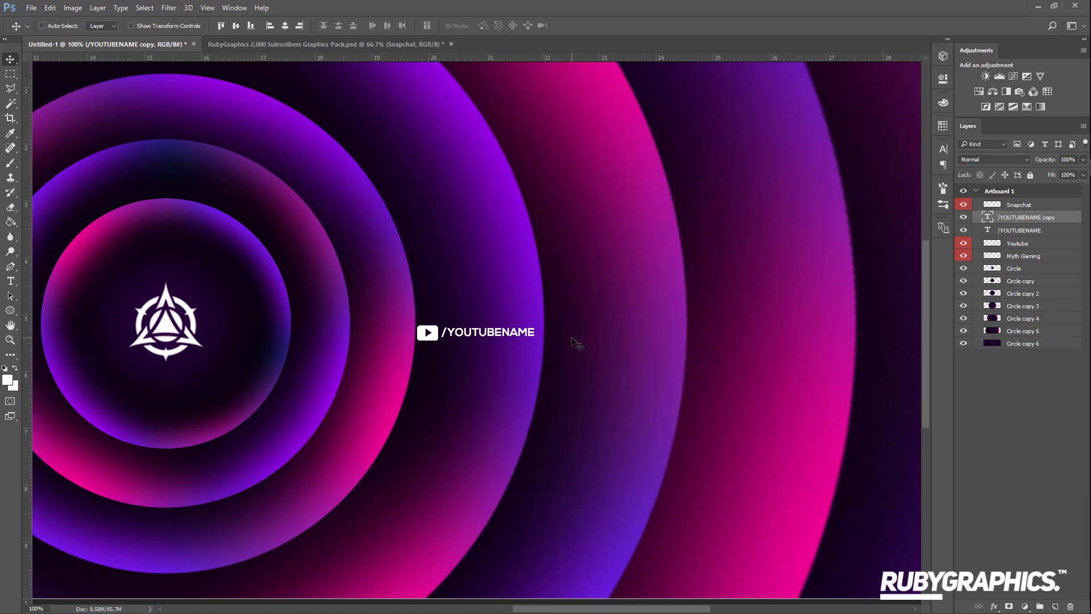
left_click_drag(533, 346, 220, 346)
left_click_drag(564, 609, 453, 609)
left_click_drag(573, 350, 315, 351)
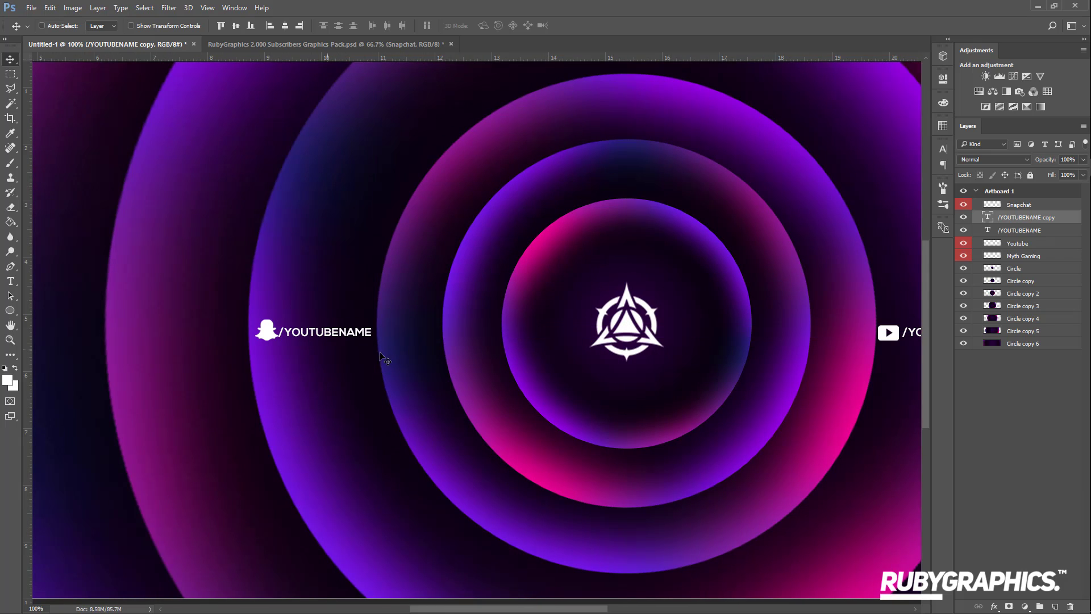
key("Right")
key("Right")
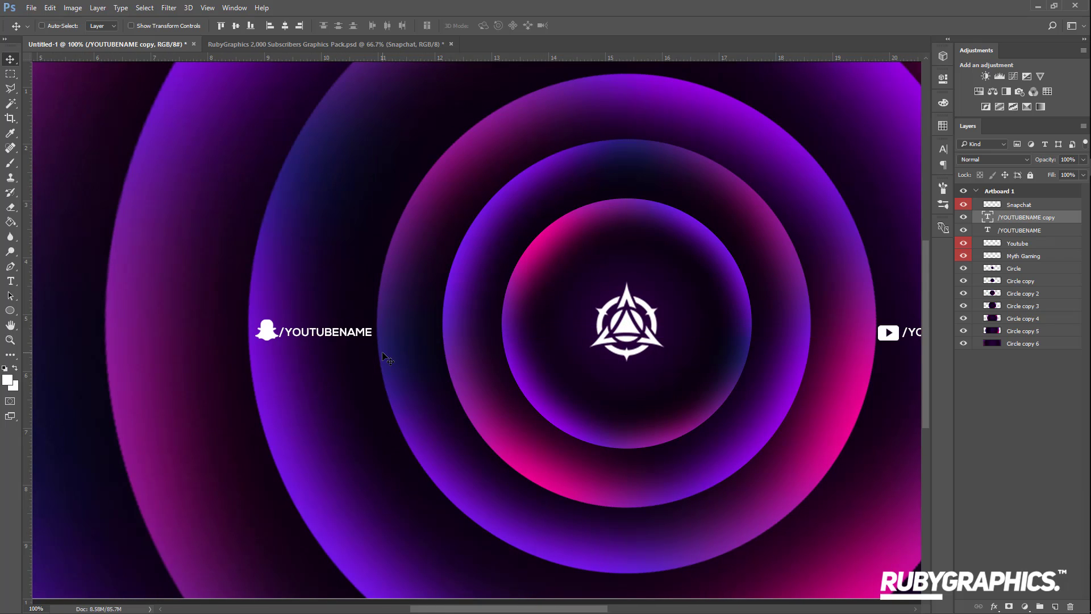
Change the copied text beside the Snapchat icon to /SNAPCHATNAME in capitals and commit it
double_click(990, 220)
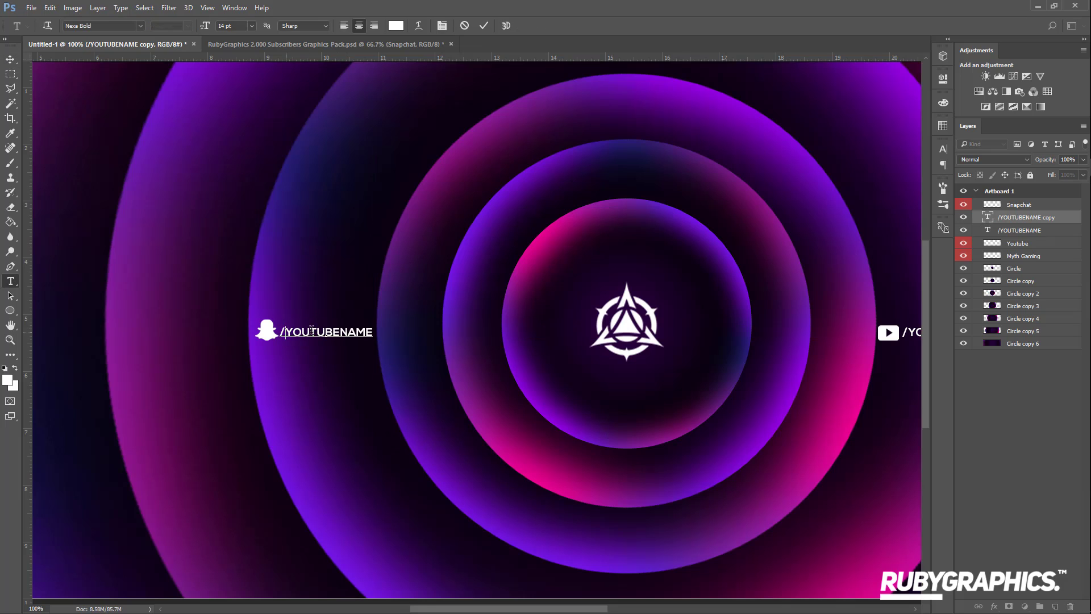
left_click_drag(285, 331, 340, 331)
type("snap")
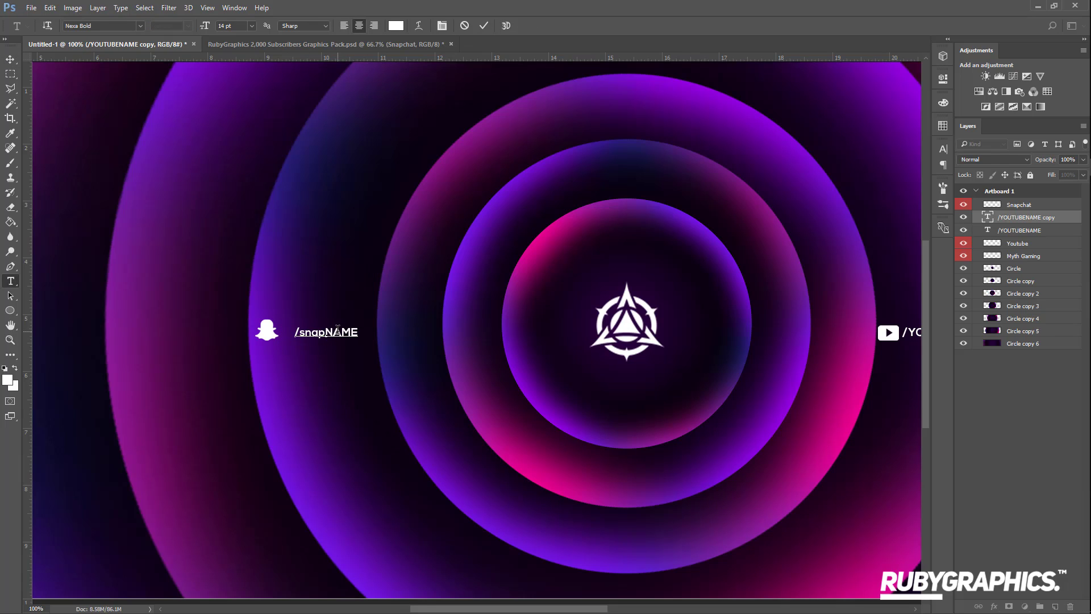
type("chat")
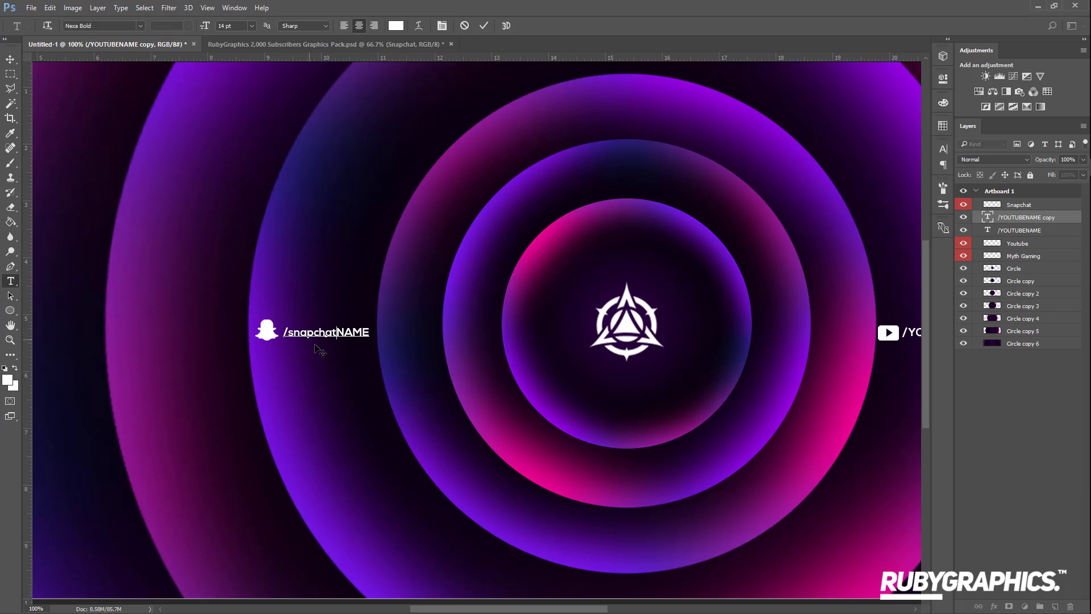
left_click_drag(338, 331, 290, 333)
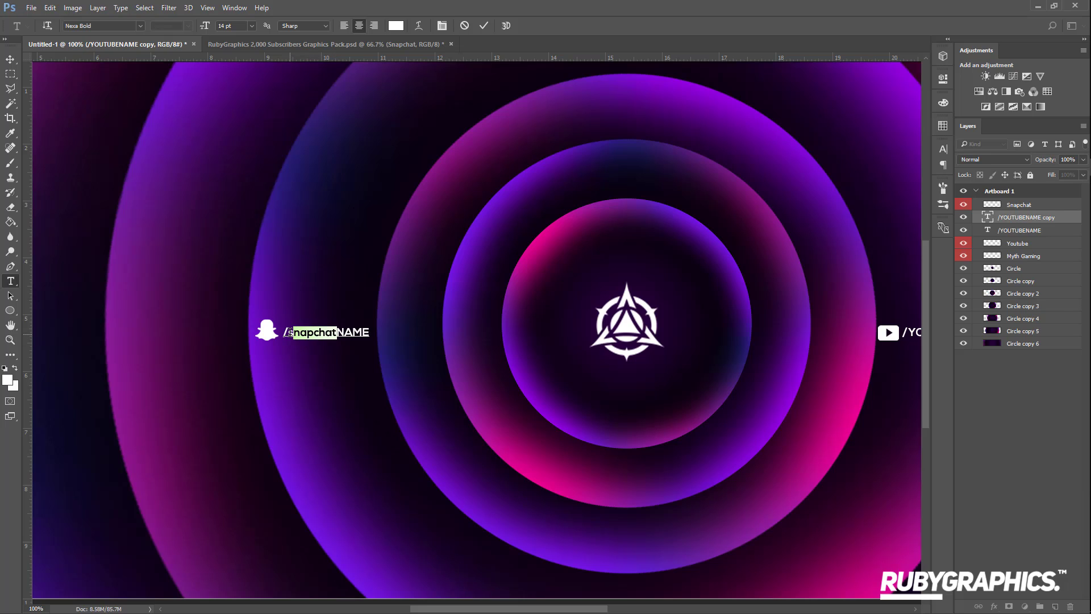
type("S")
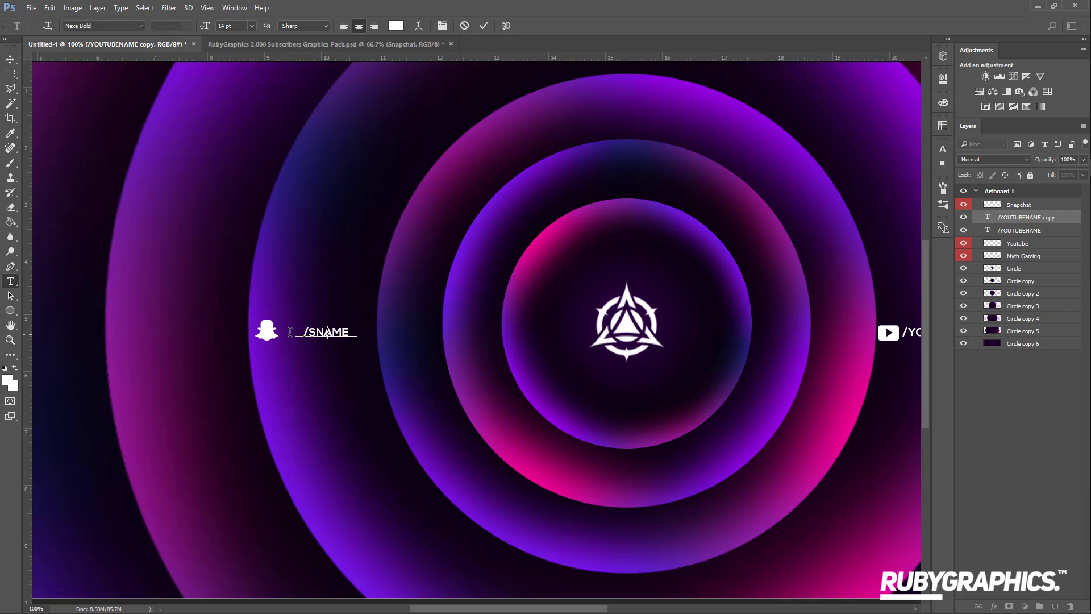
type("NAPCHAT")
key("BackSpace")
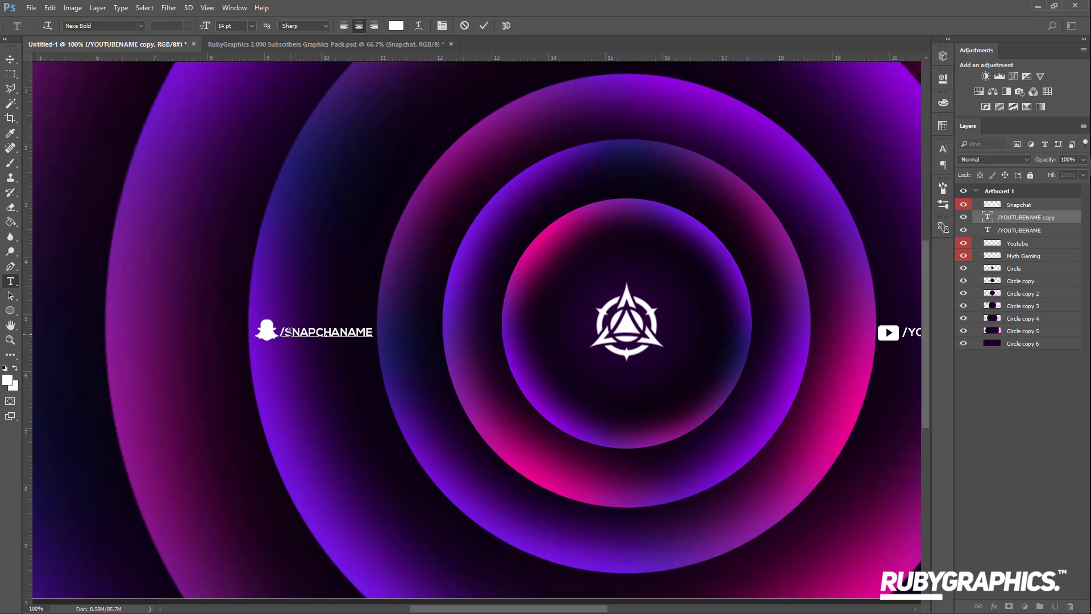
type("T")
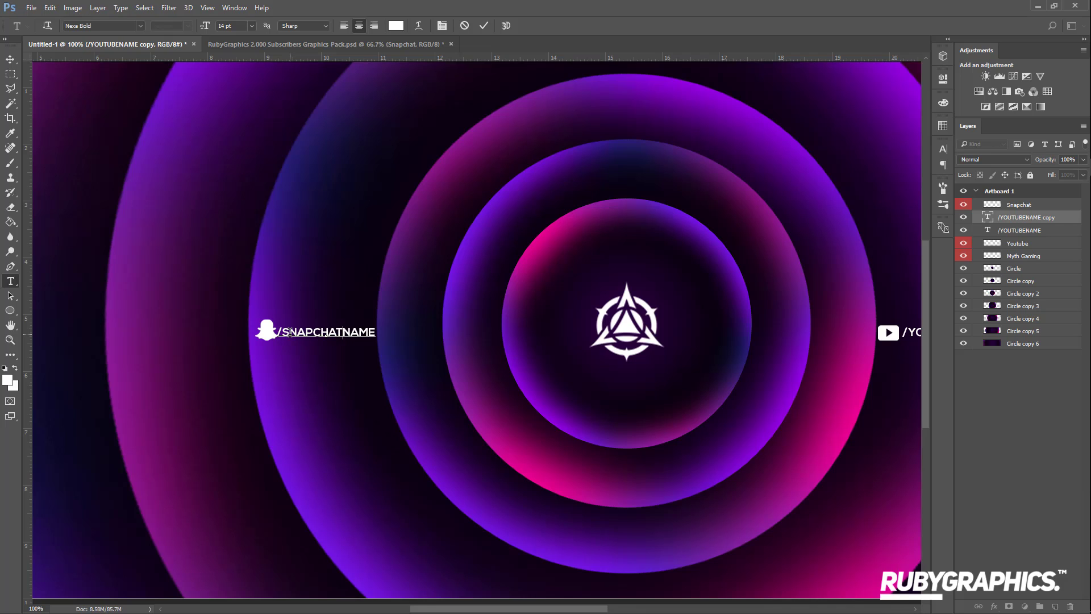
left_click(484, 26)
key("v")
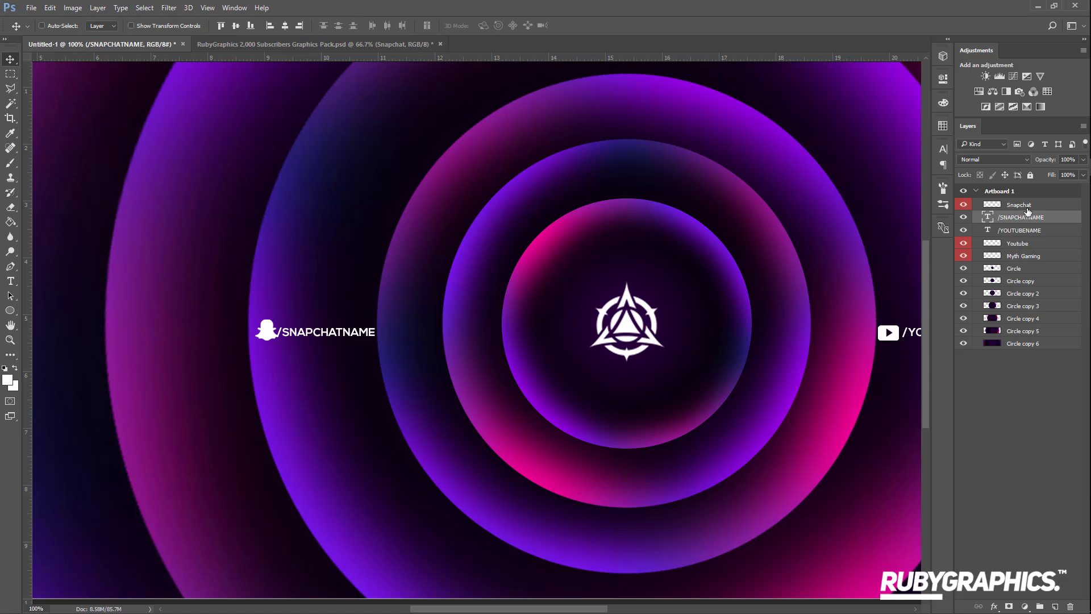
key("c")
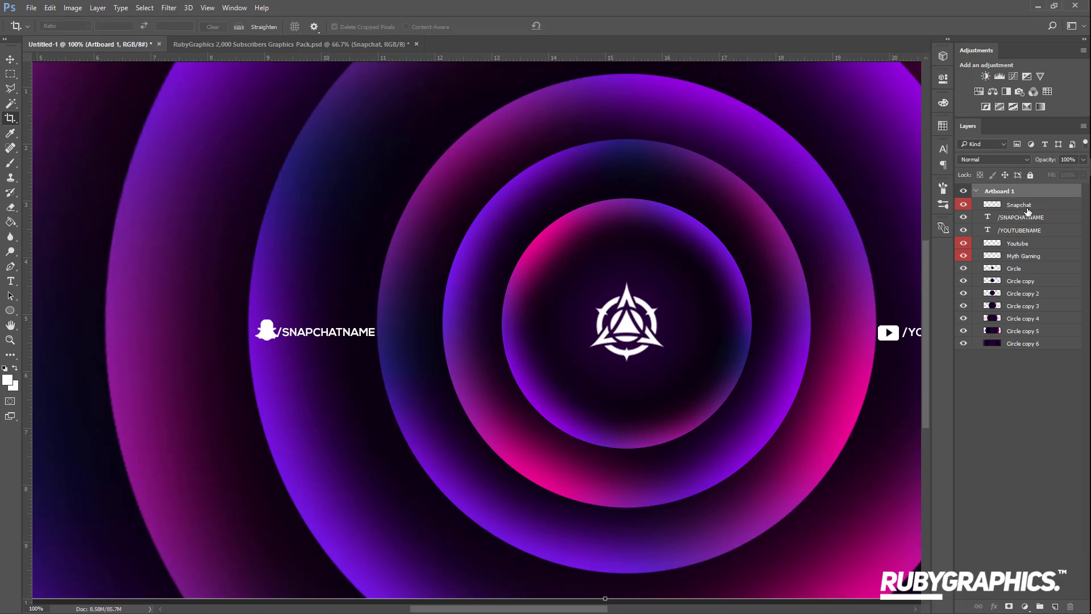
left_click(1040, 208)
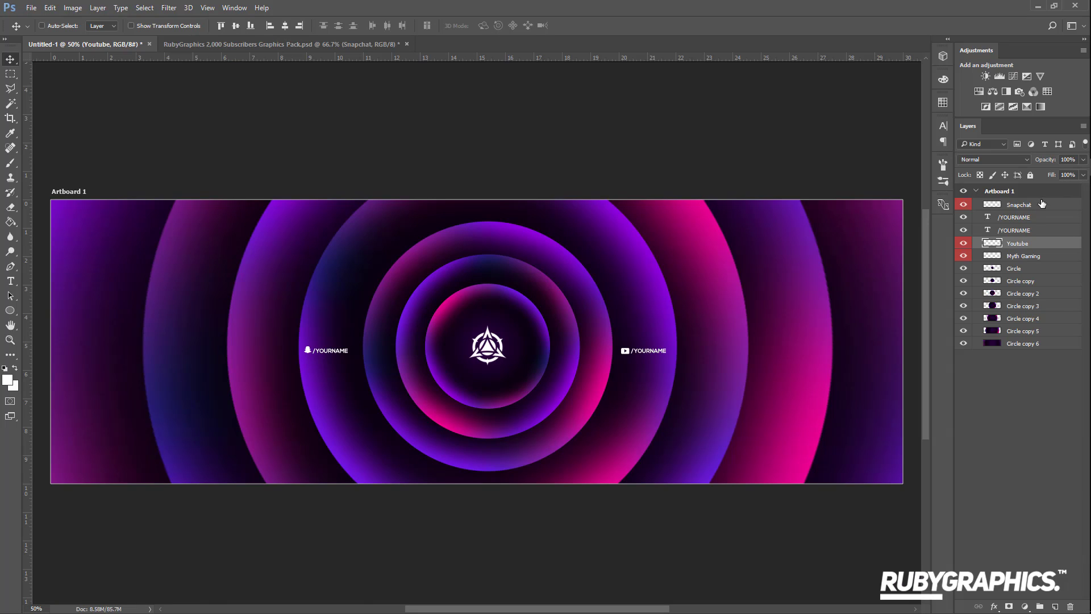
Convert all layers from Snapchat down to Circle copy 6 into a single smart object and rasterize it
left_click(1026, 209)
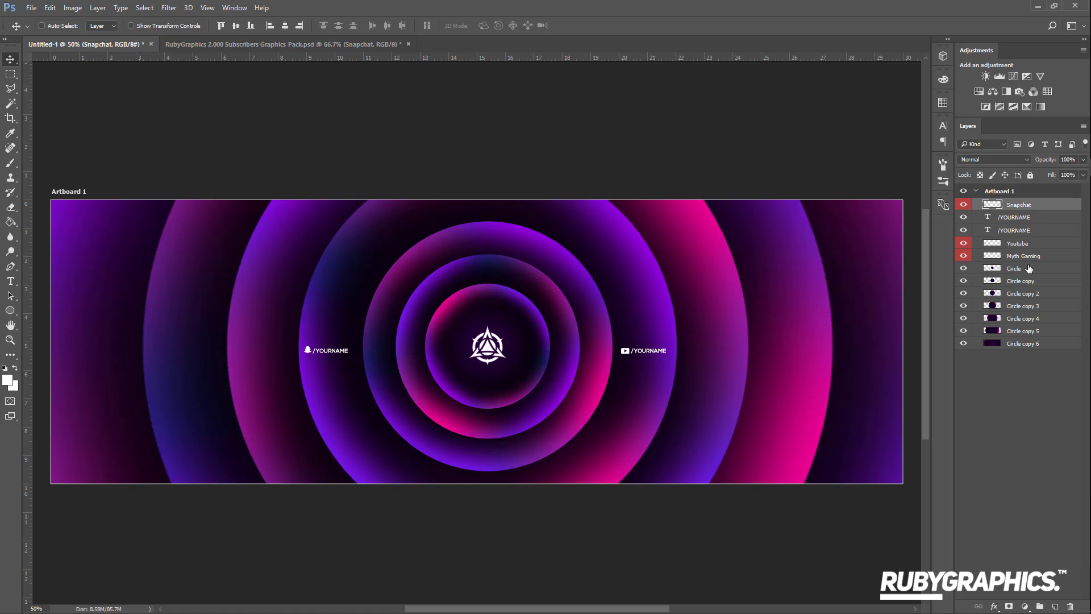
left_click(1020, 344, "shift")
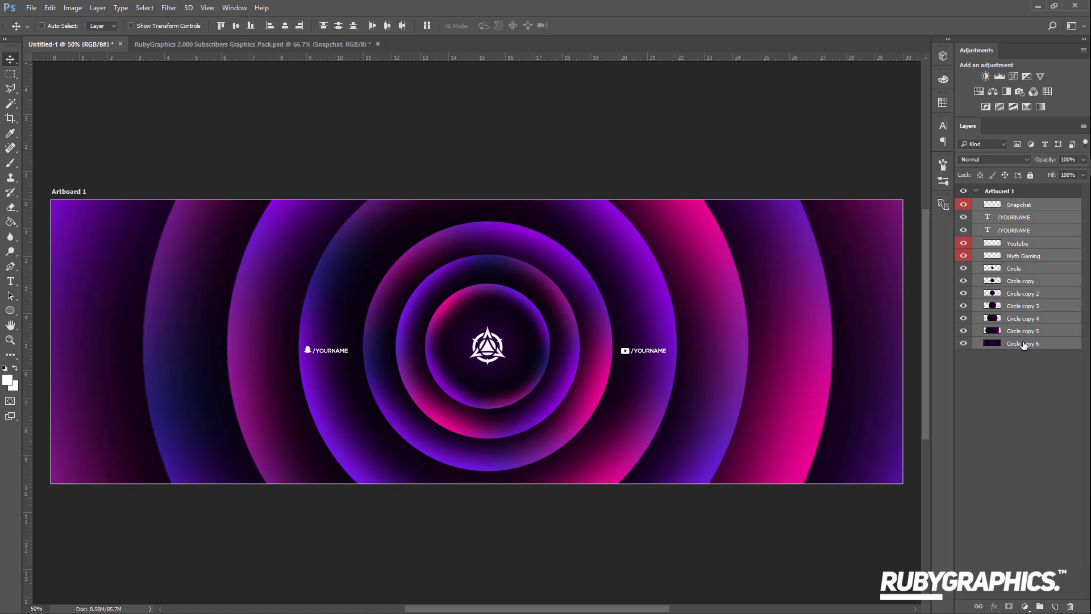
right_click(1038, 299)
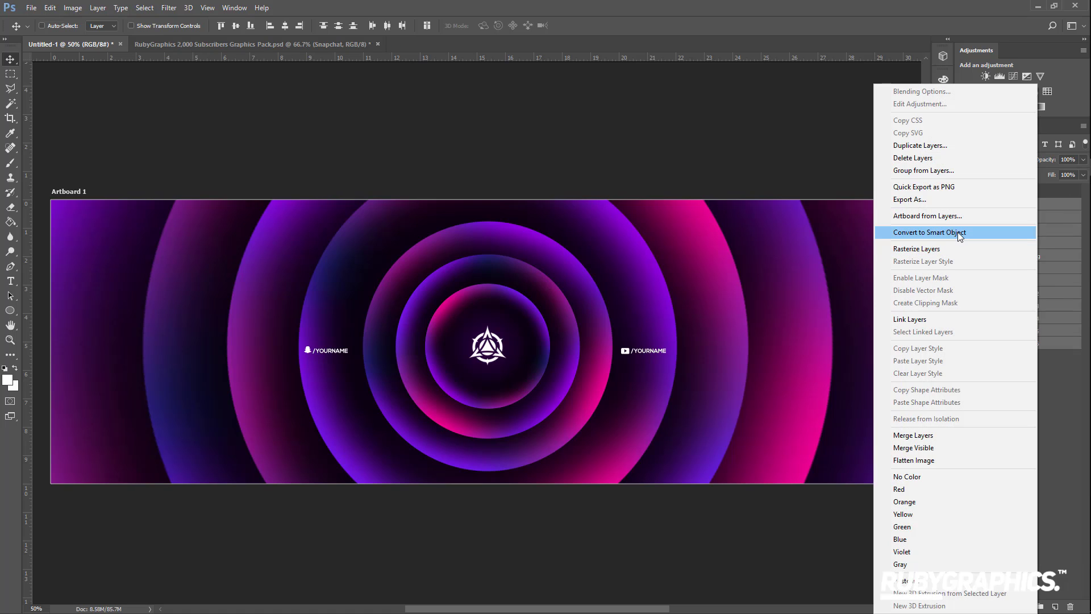
left_click(958, 232)
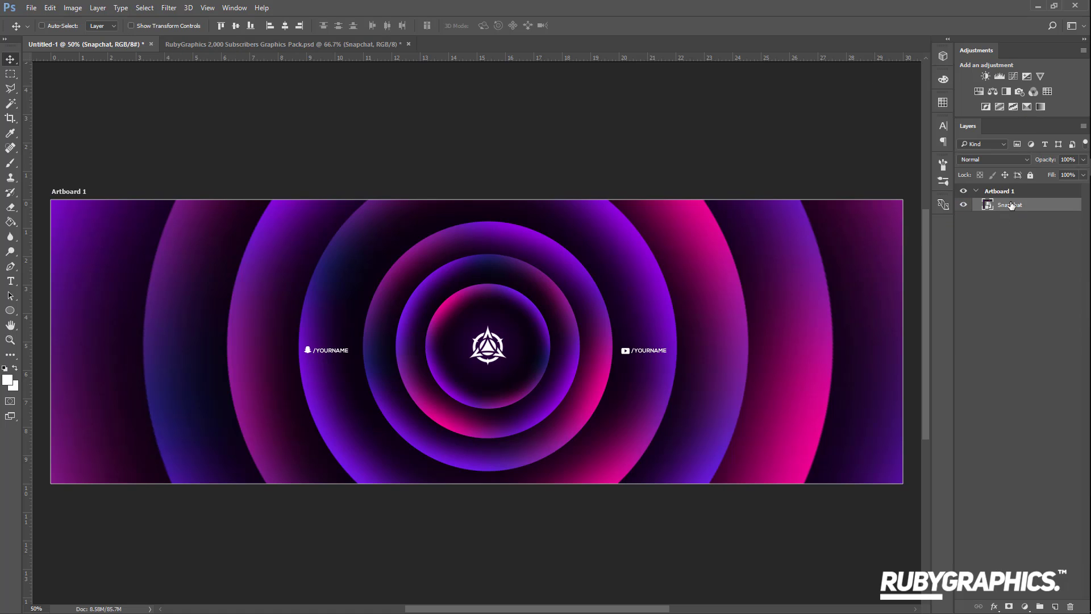
right_click(1010, 205)
left_click(887, 278)
Open the Add Noise filter for the merged layer and set the amount to 4.5% with a close-up preview of the logo
key("ctrl+plus")
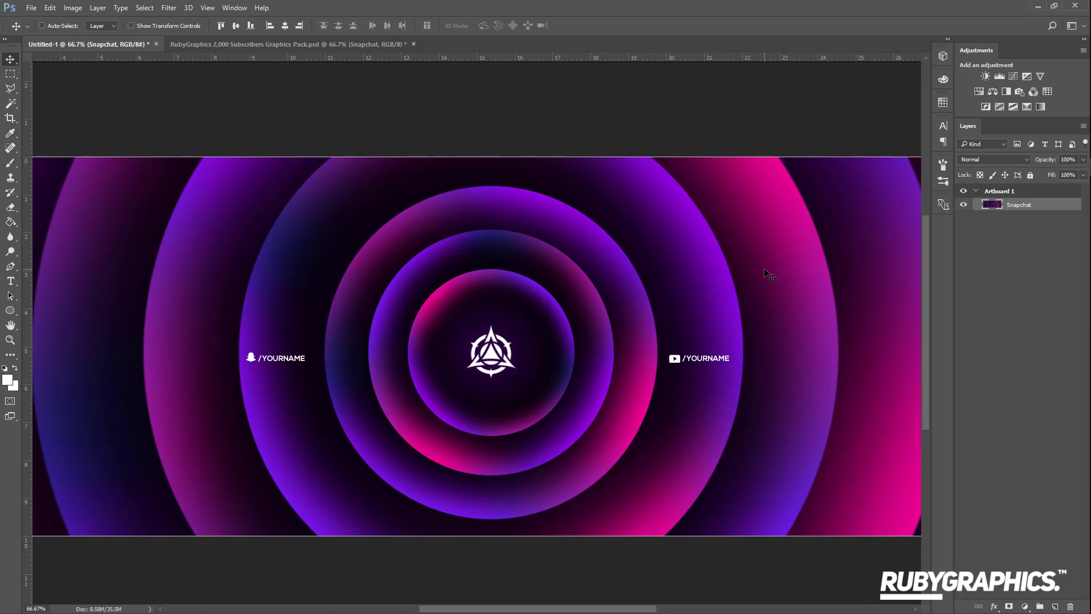
left_click(178, 9)
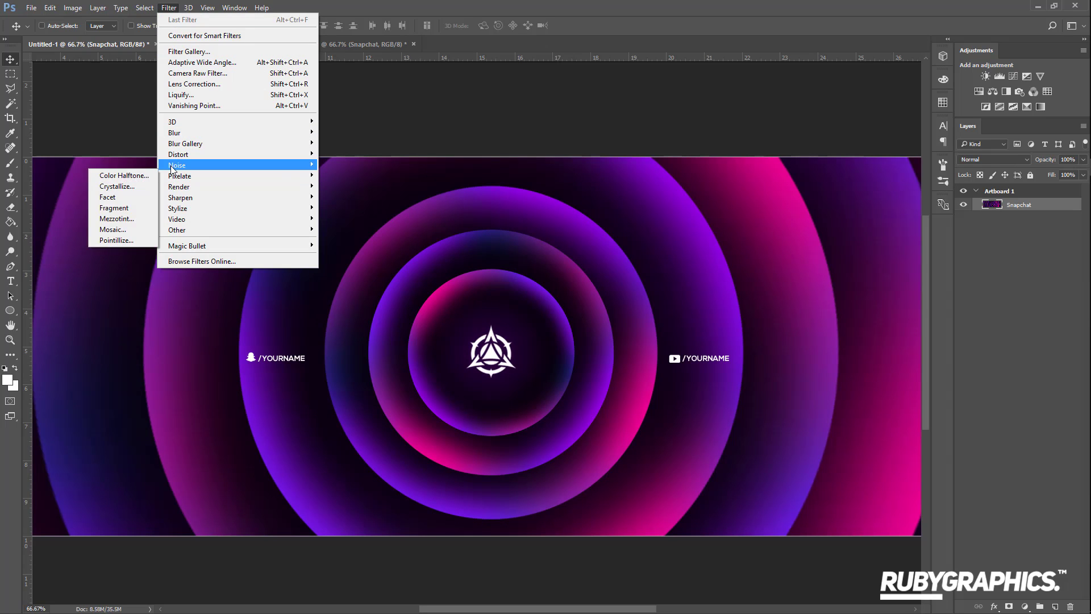
mouse_move(173, 165)
left_click(114, 165)
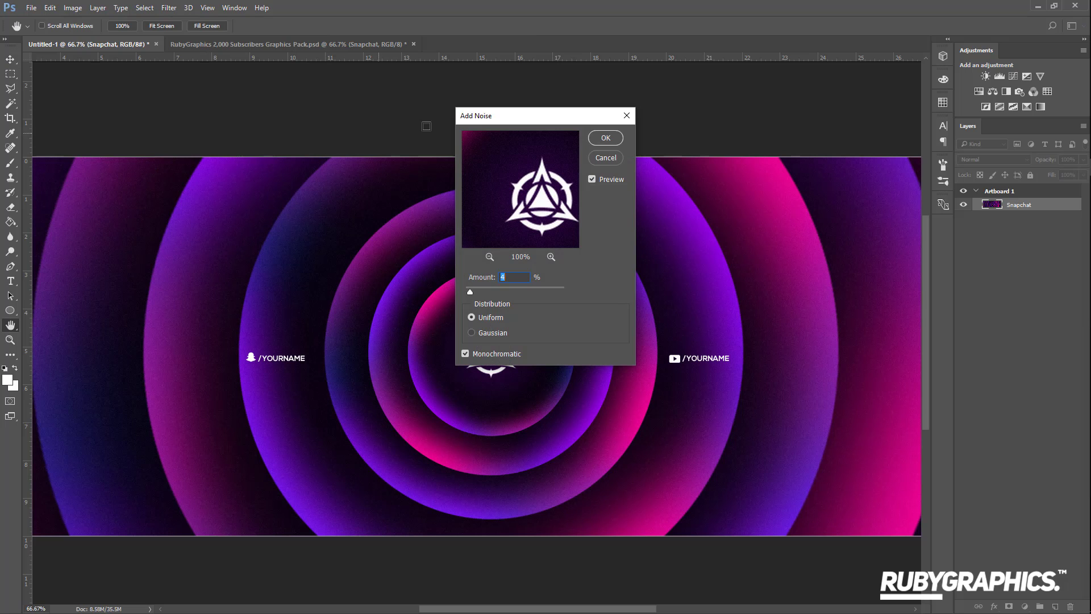
left_click(525, 274)
type(".5")
key("ctrl+plus")
key("ctrl+plus")
key("ctrl+plus")
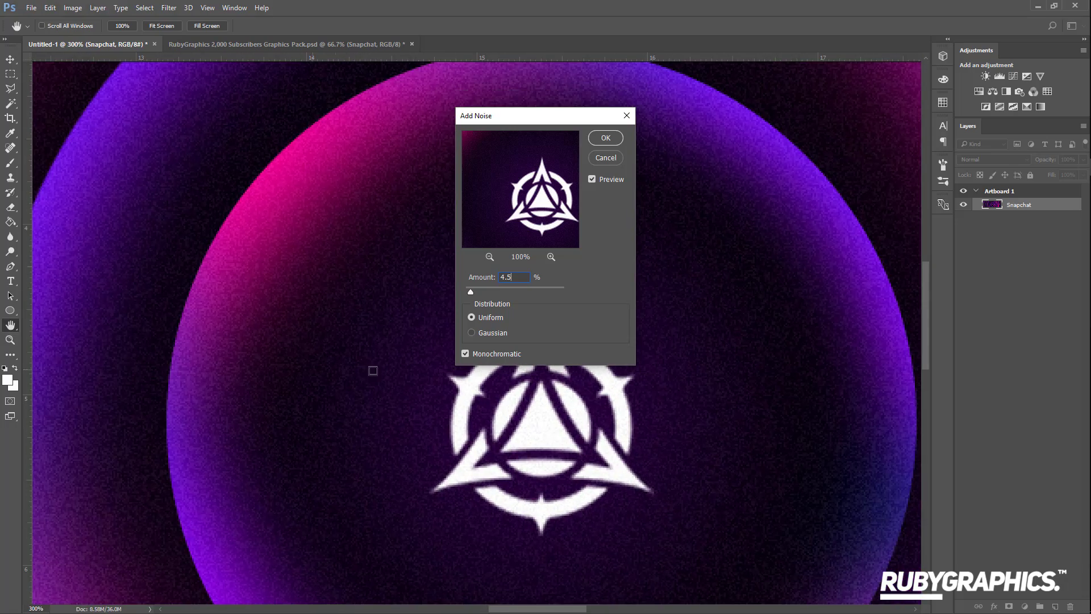
Try noise amounts of 34.77% and 9.64%, and apply the uniform monochromatic noise at 4.5%
left_click(499, 287)
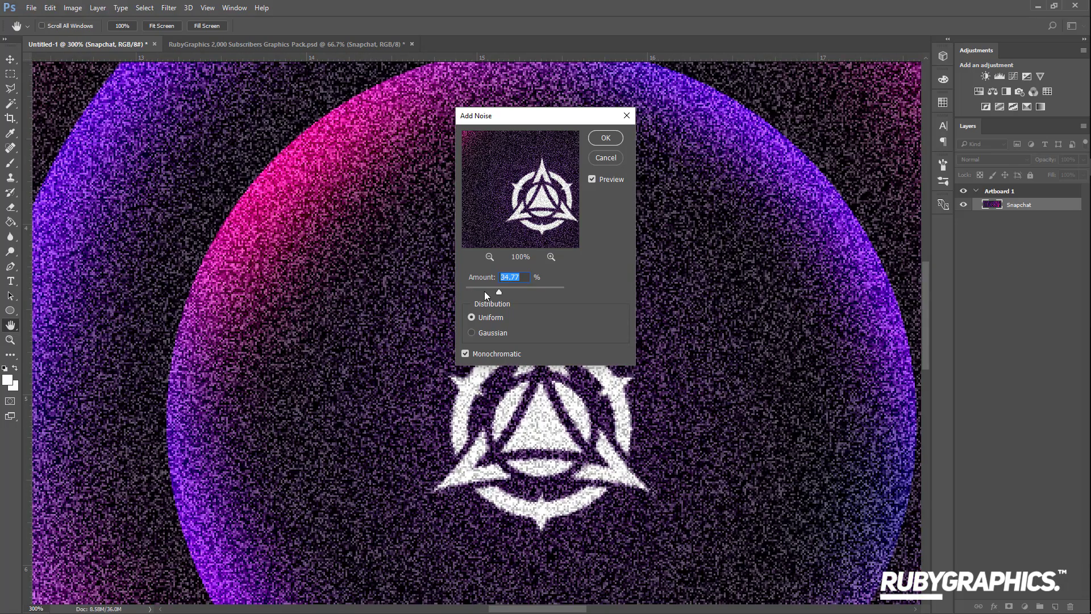
left_click(477, 288)
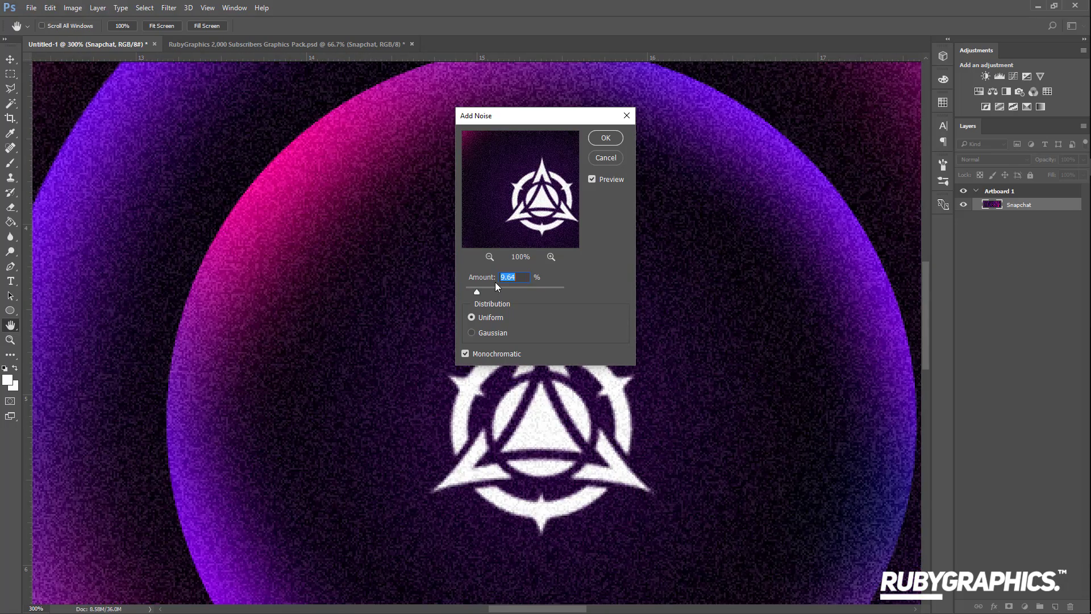
type("4.5")
left_click(604, 139)
key("ctrl+0")
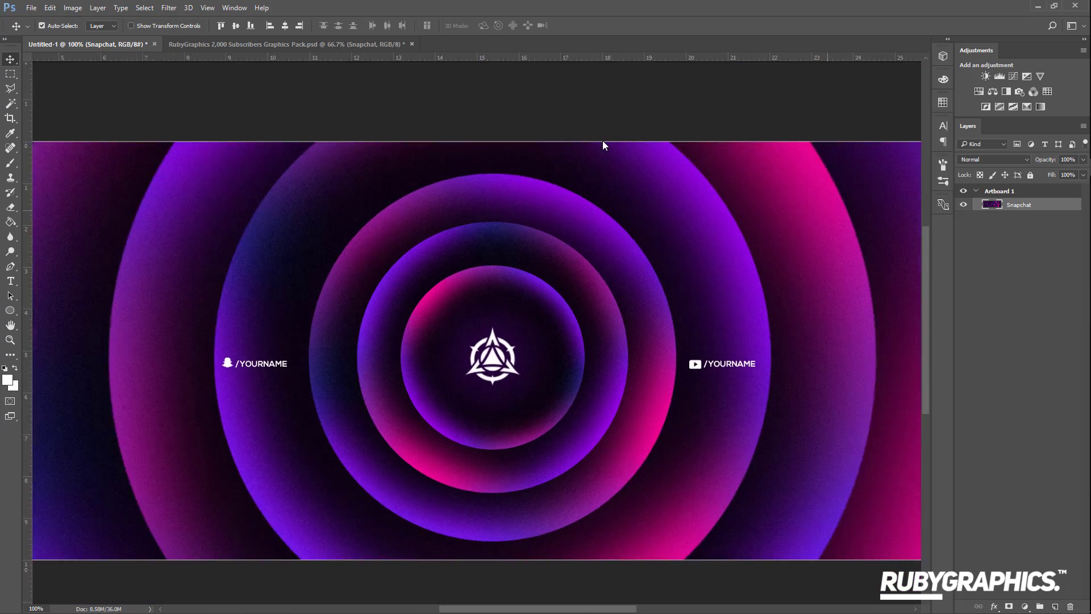